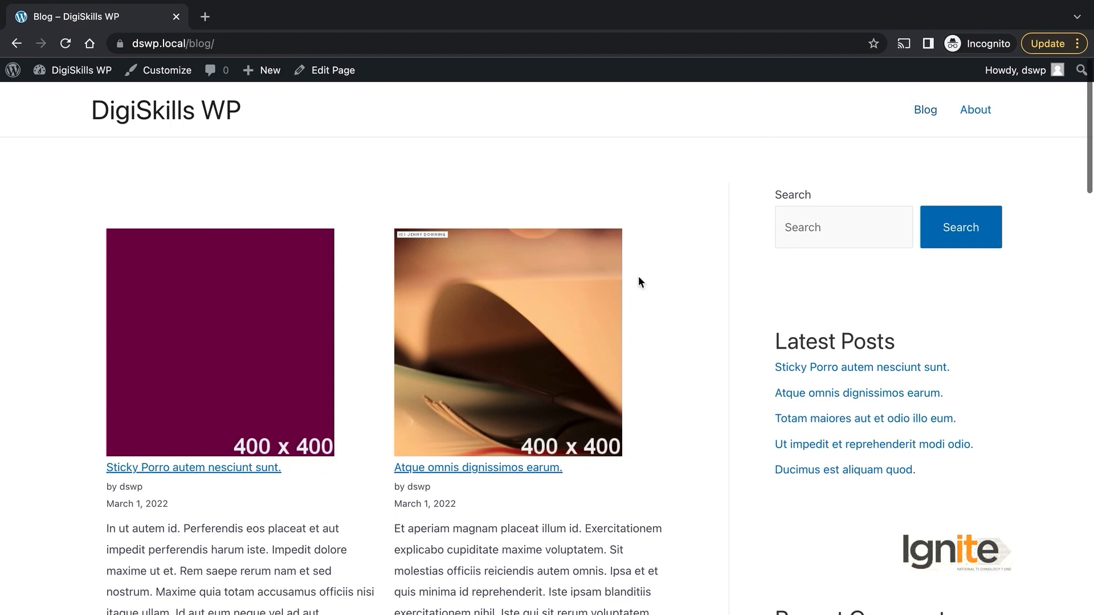
Step: Scroll through the public blog and return to the blog listing page
{"action": "scroll", "coordinate": [639, 279], "scroll_direction": "down", "scroll_amount": 7}
{"action": "scroll", "coordinate": [639, 281], "scroll_direction": "down", "scroll_amount": 5}
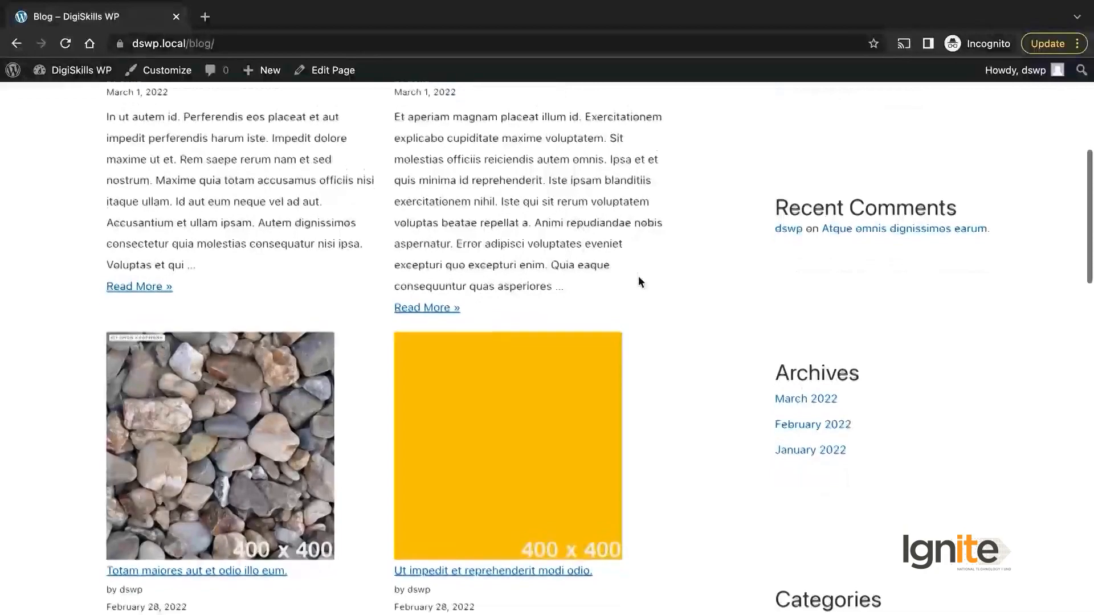
{"action": "scroll", "coordinate": [638, 282], "scroll_direction": "down", "scroll_amount": 10}
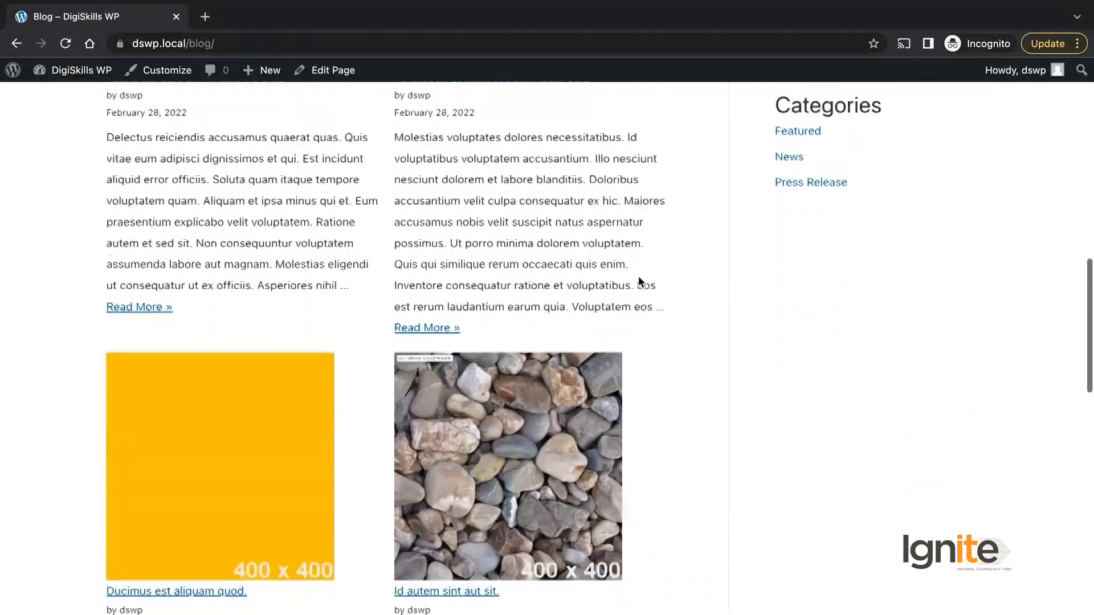
{"action": "scroll", "coordinate": [638, 276], "scroll_direction": "up", "scroll_amount": 20}
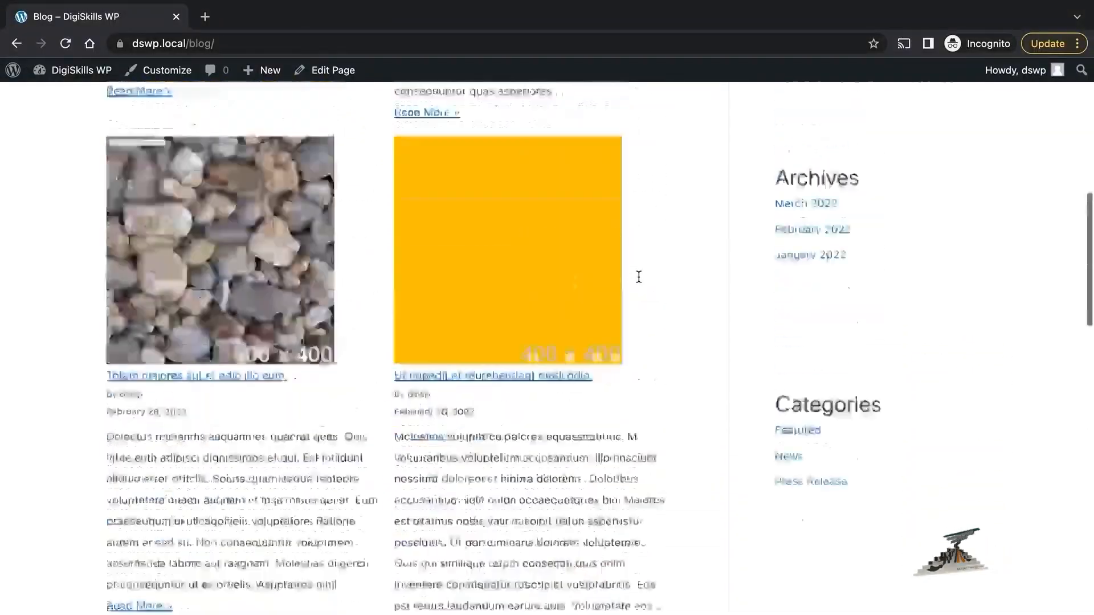
{"action": "scroll", "coordinate": [620, 445], "scroll_direction": "down", "scroll_amount": 1}
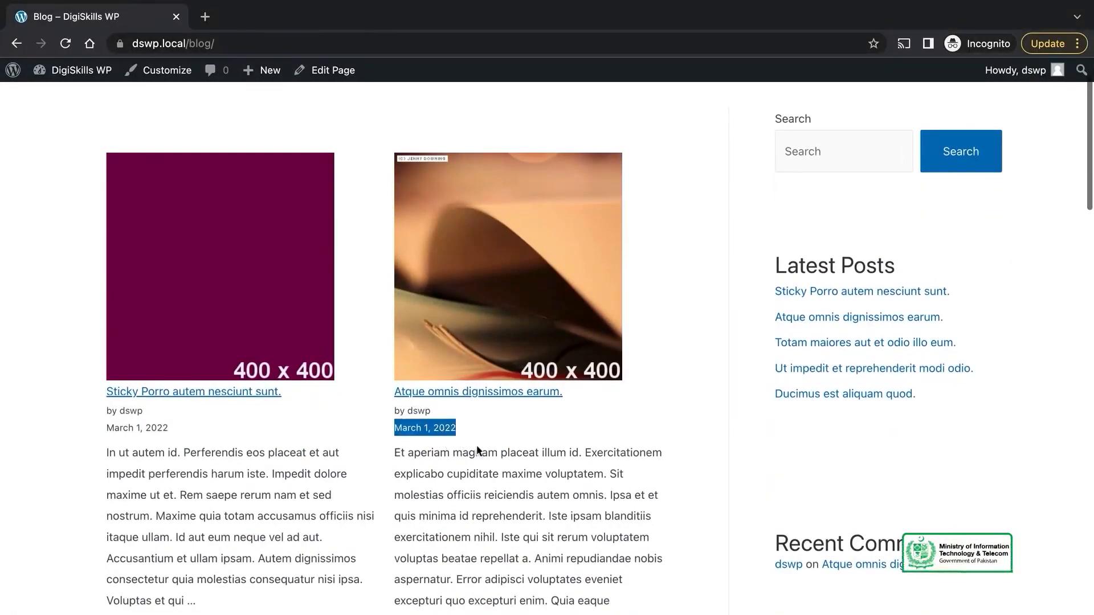
{"action": "scroll", "coordinate": [544, 480], "scroll_direction": "down", "scroll_amount": 12}
{"action": "scroll", "coordinate": [543, 482], "scroll_direction": "down", "scroll_amount": 18}
{"action": "scroll", "coordinate": [544, 488], "scroll_direction": "down", "scroll_amount": 7}
{"action": "scroll", "coordinate": [544, 487], "scroll_direction": "up", "scroll_amount": 20}
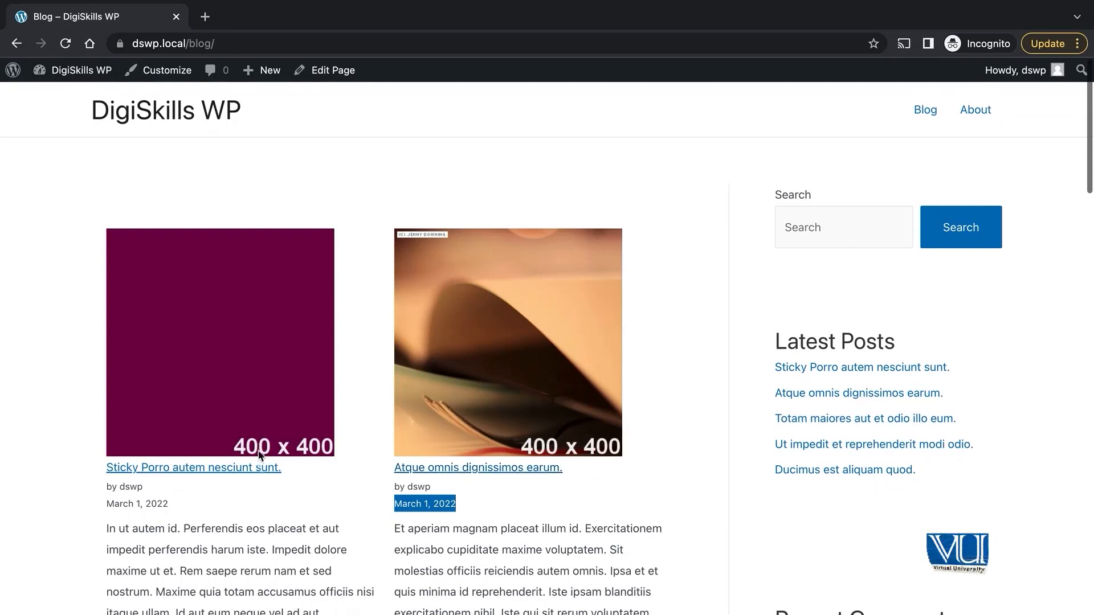
{"action": "scroll", "coordinate": [464, 371], "scroll_direction": "down", "scroll_amount": 15}
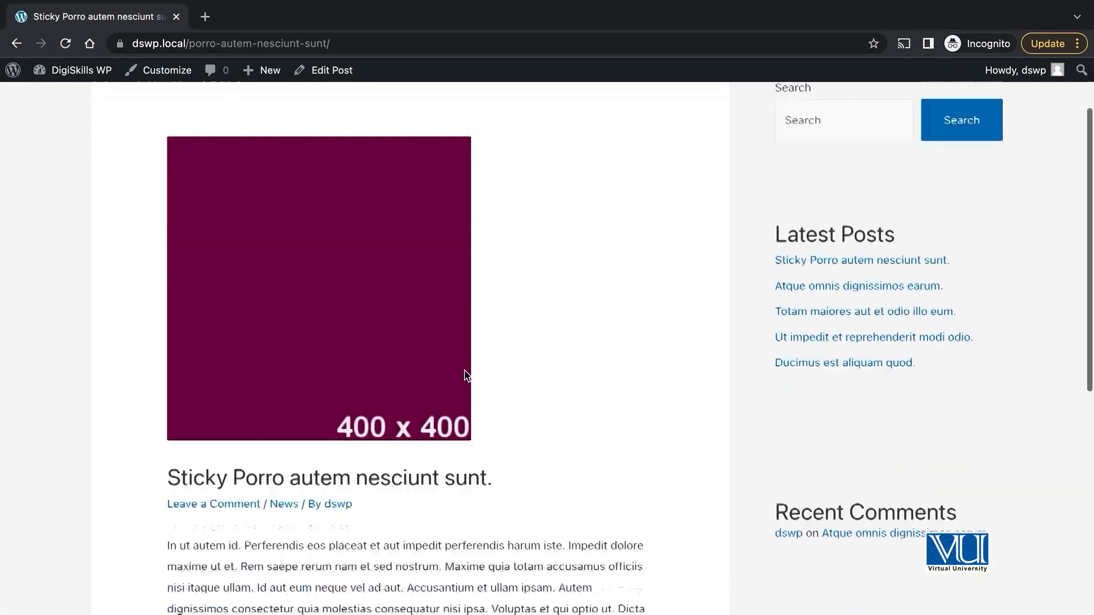
{"action": "scroll", "coordinate": [464, 371], "scroll_direction": "up", "scroll_amount": 15}
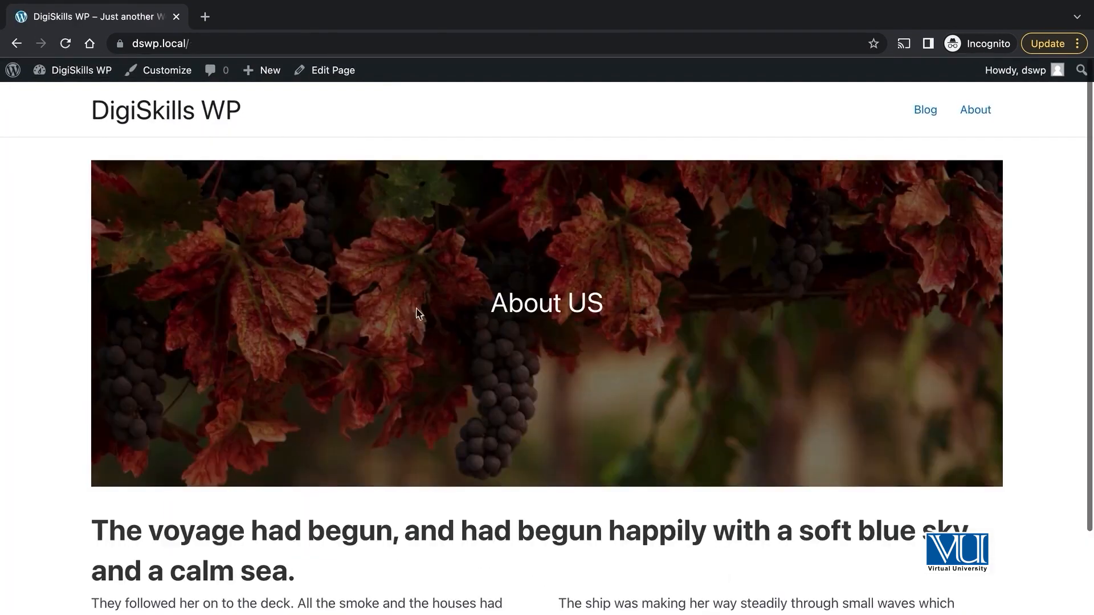
{"action": "left_click", "coordinate": [925, 111]}
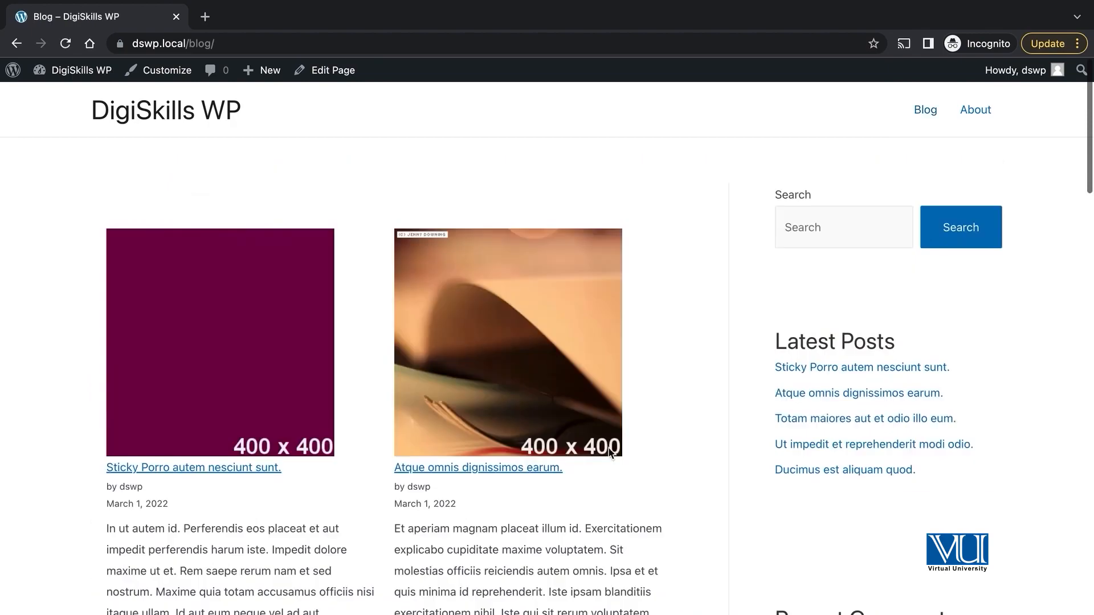
{"action": "scroll", "coordinate": [608, 452], "scroll_direction": "down", "scroll_amount": 2}
{"action": "scroll", "coordinate": [451, 371], "scroll_direction": "down", "scroll_amount": 10}
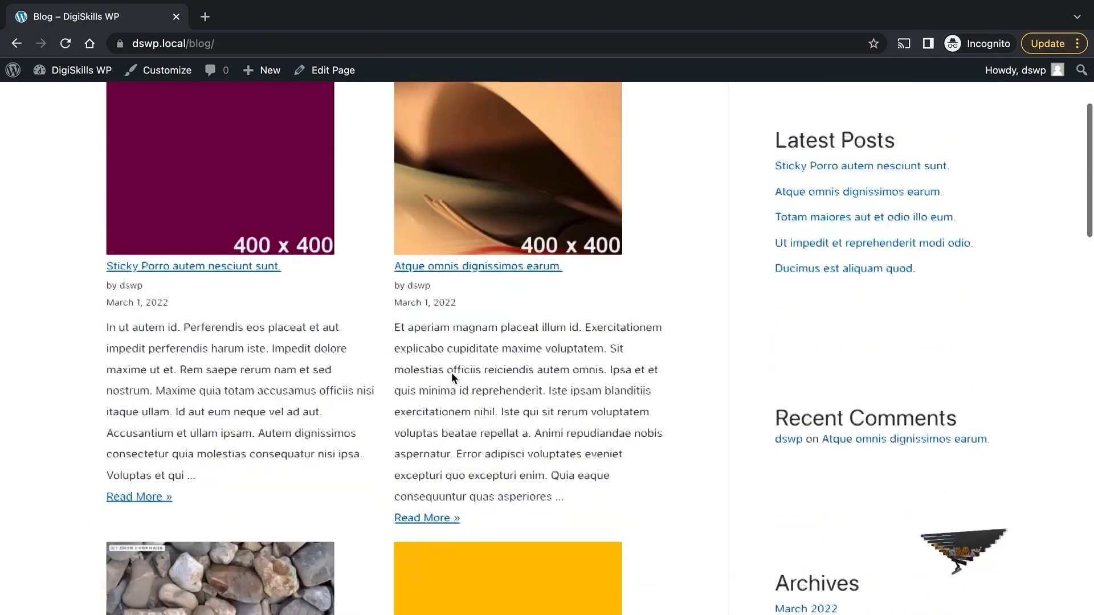
{"action": "scroll", "coordinate": [453, 377], "scroll_direction": "up", "scroll_amount": 15}
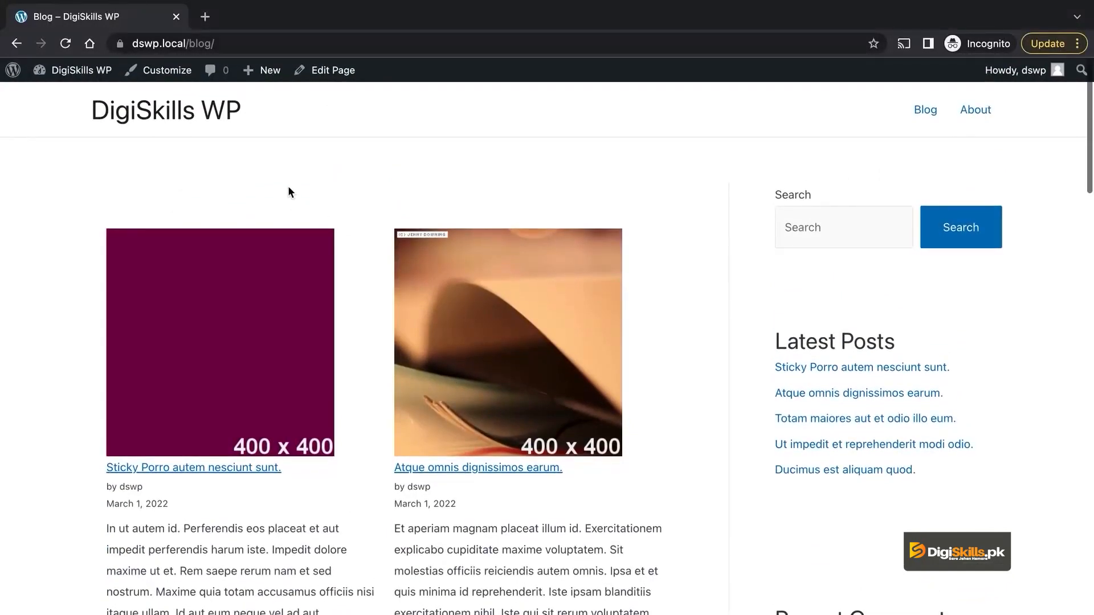
Step: Load the WordPress admin dashboard at dswp.local/wp-admin
{"action": "left_click", "coordinate": [229, 44]}
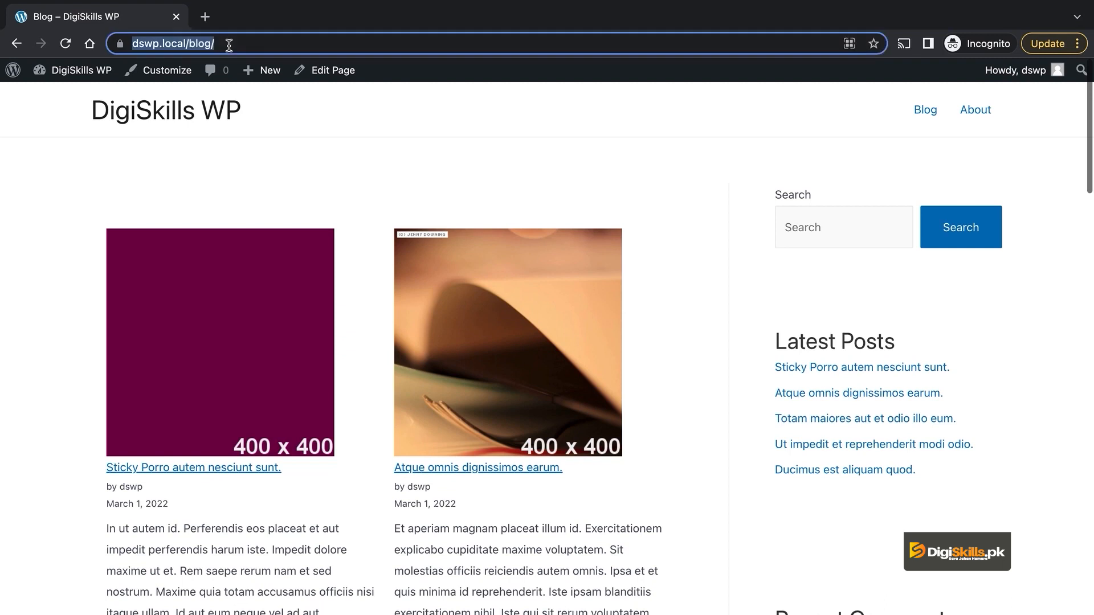
{"action": "type", "text": "w"}
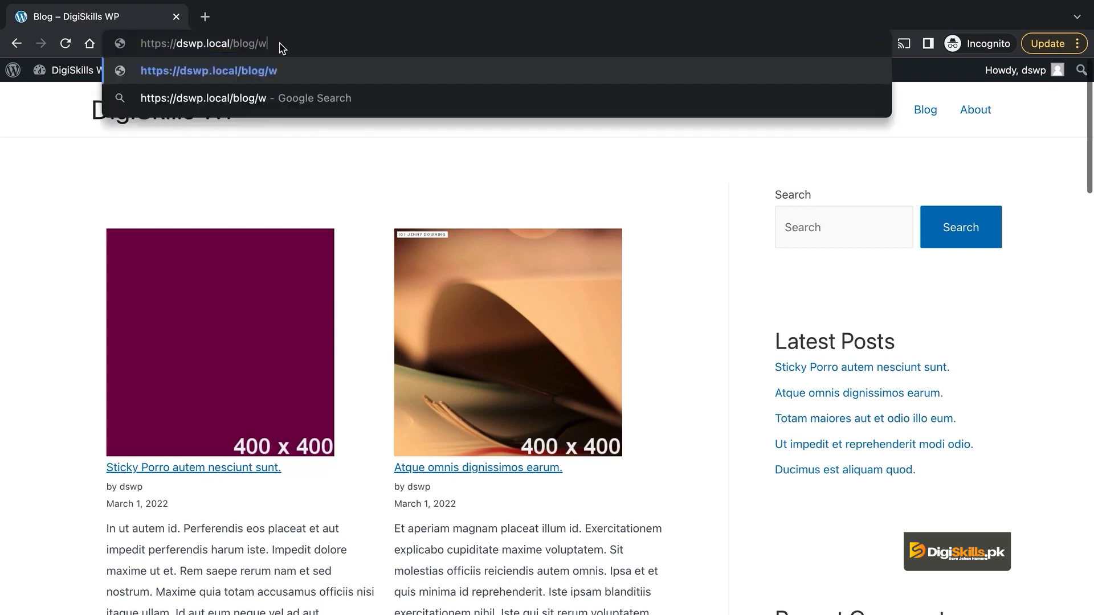
{"action": "key", "text": "BackSpace"}
{"action": "key", "text": "BackSpace"}
{"action": "key", "text": "BackSpace"}
{"action": "key", "text": "BackSpace"}
{"action": "key", "text": "BackSpace"}
{"action": "key", "text": "BackSpace"}
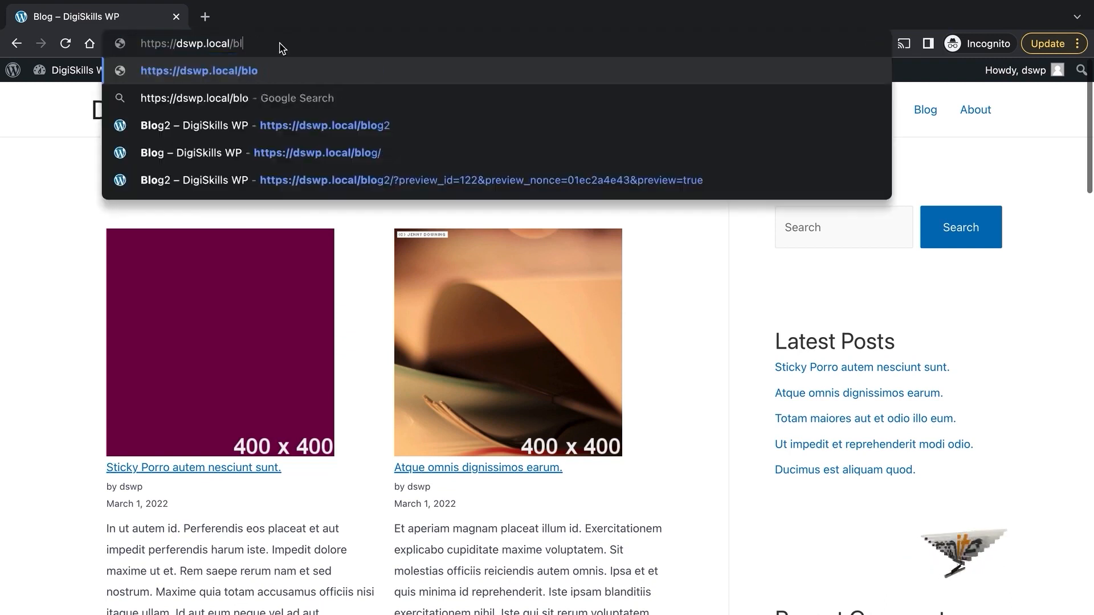
{"action": "type", "text": "w"}
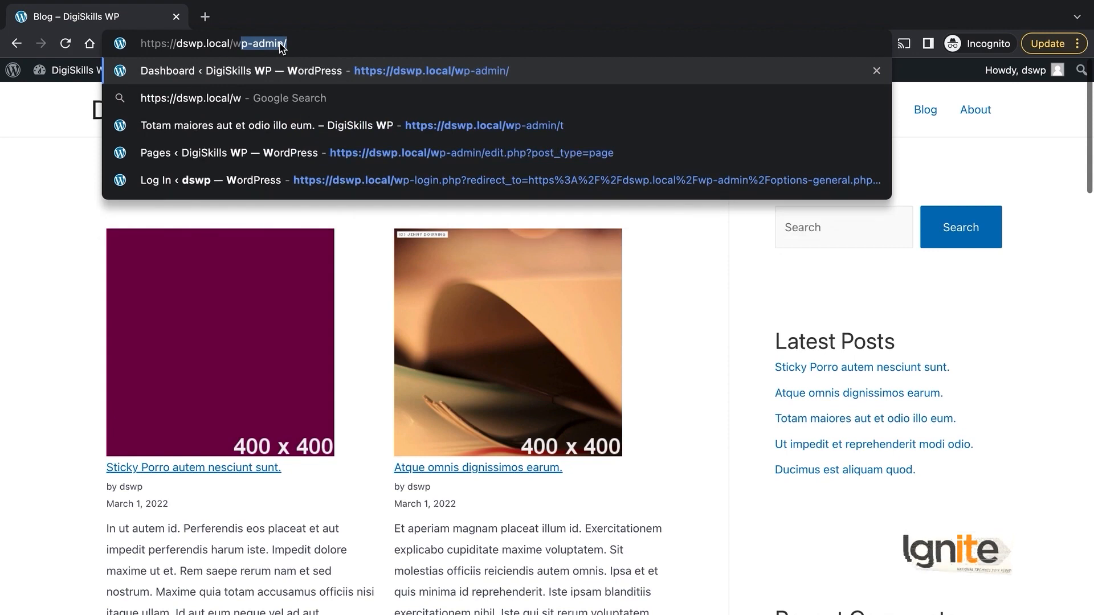
{"action": "type", "text": "p-"}
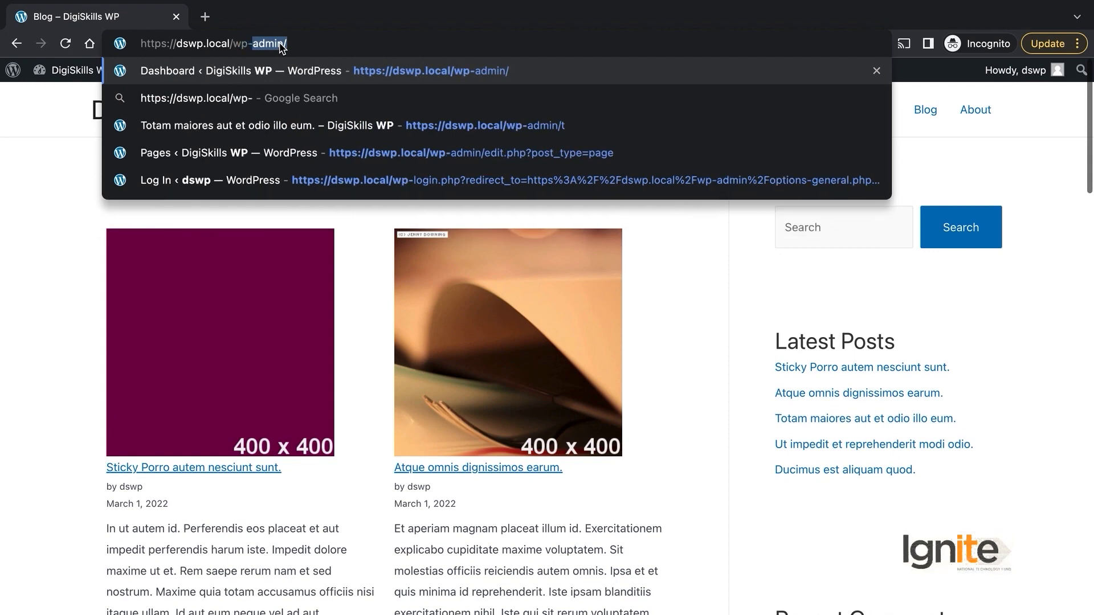
{"action": "key", "text": "Return"}
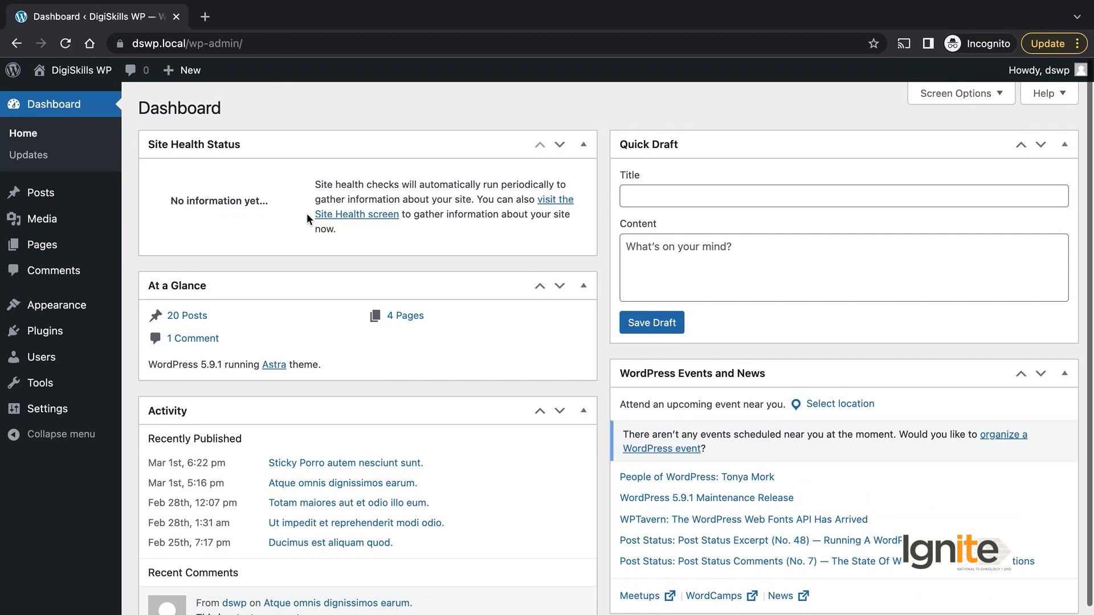
{"action": "mouse_move", "coordinate": [84, 195]}
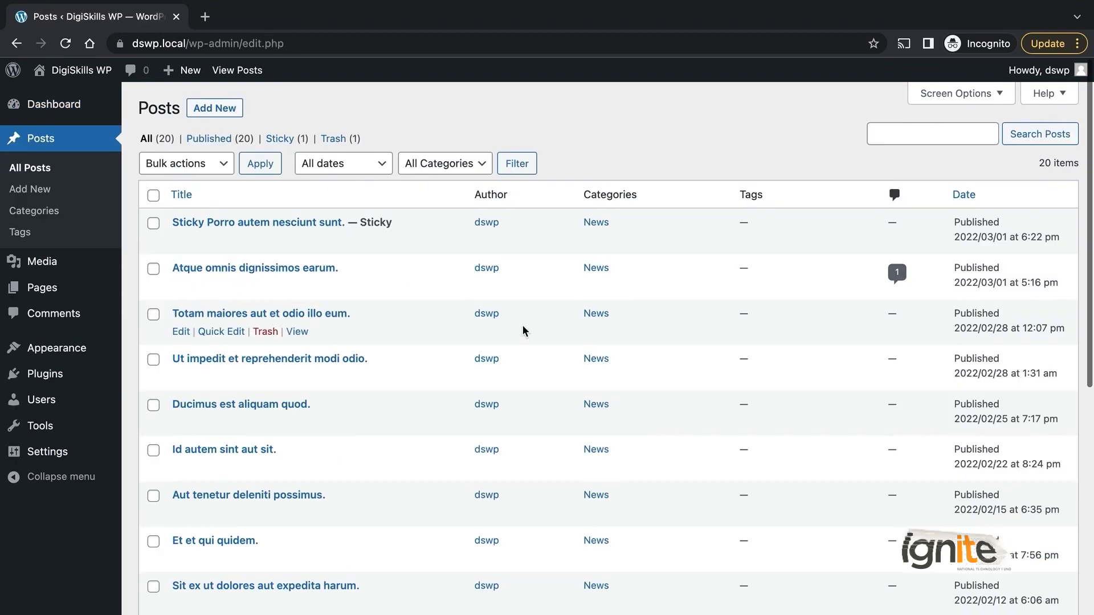
{"action": "scroll", "coordinate": [524, 330], "scroll_direction": "down", "scroll_amount": 8}
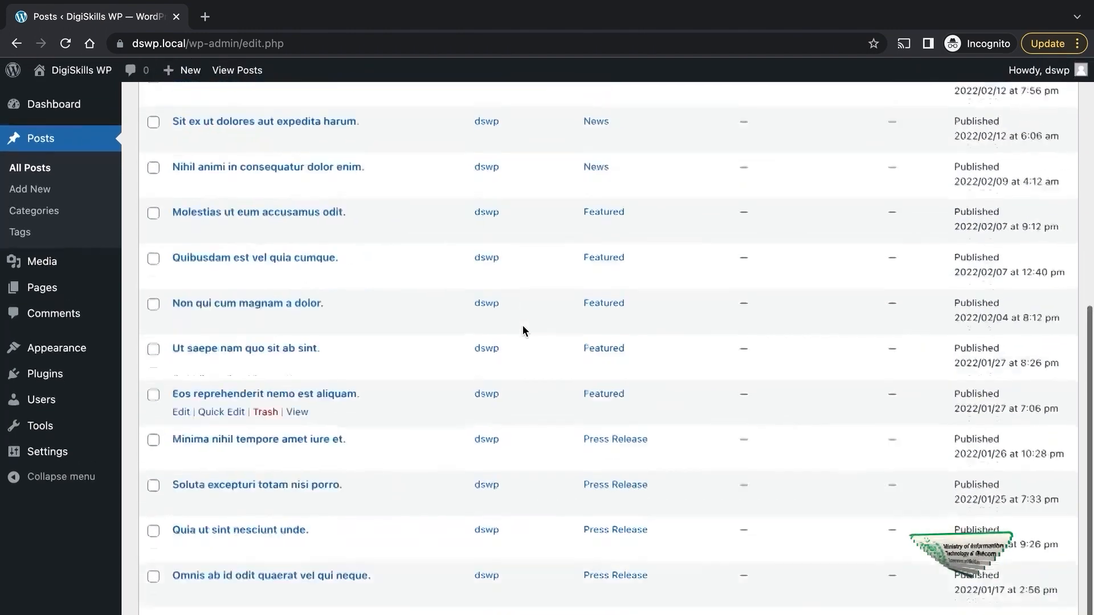
{"action": "scroll", "coordinate": [524, 330], "scroll_direction": "up", "scroll_amount": 8}
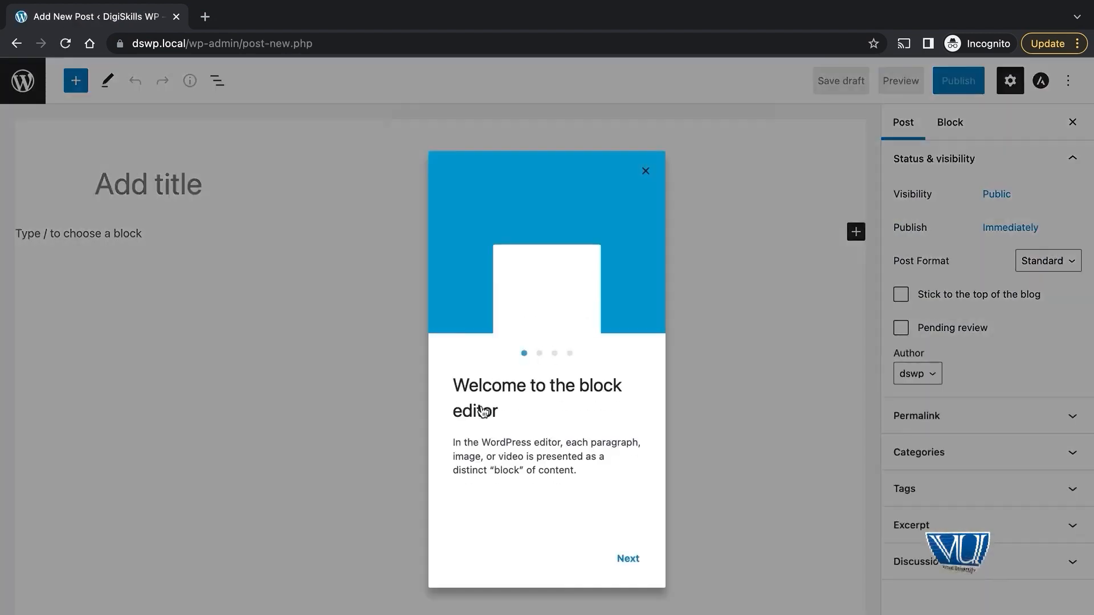
Step: Title the new post 'Latest Post' and add a paragraph reading 'This test paragraph'
{"action": "left_click", "coordinate": [645, 171]}
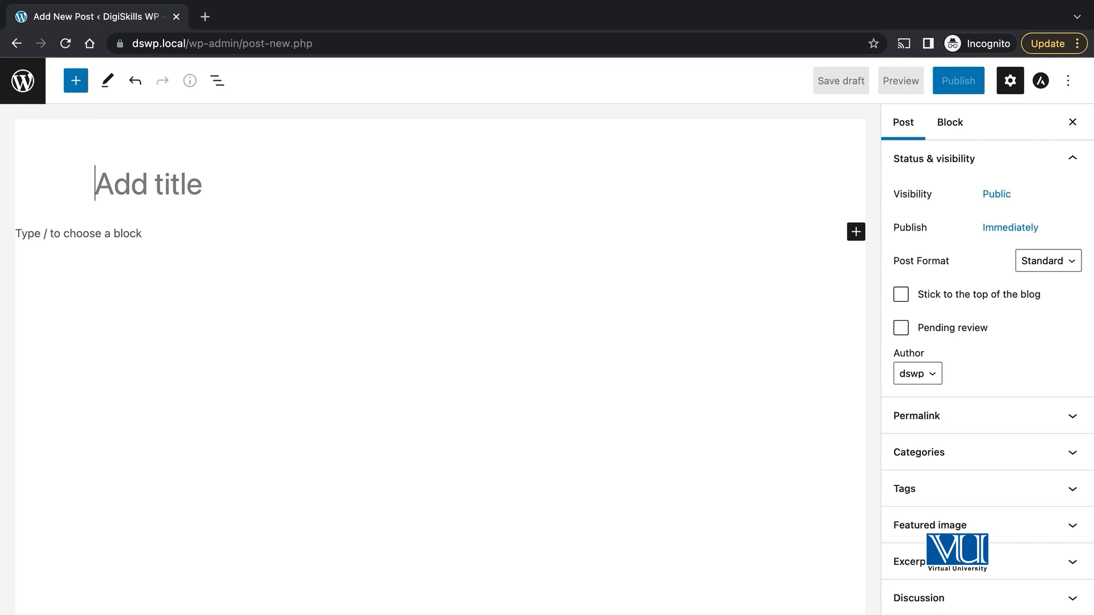
{"action": "type", "text": "Latest Post"}
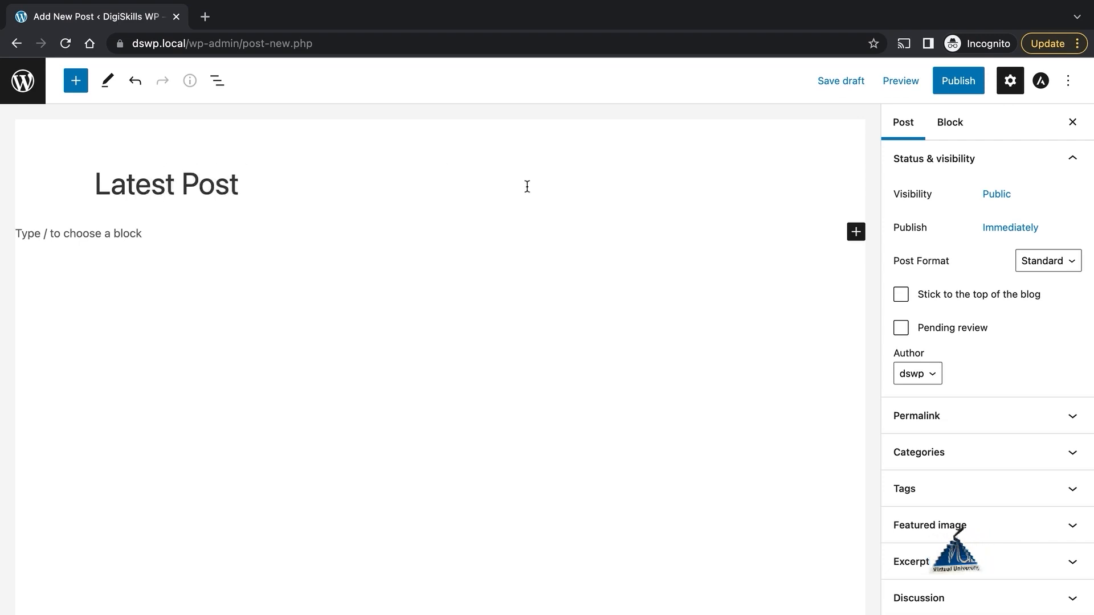
{"action": "left_click", "coordinate": [857, 233]}
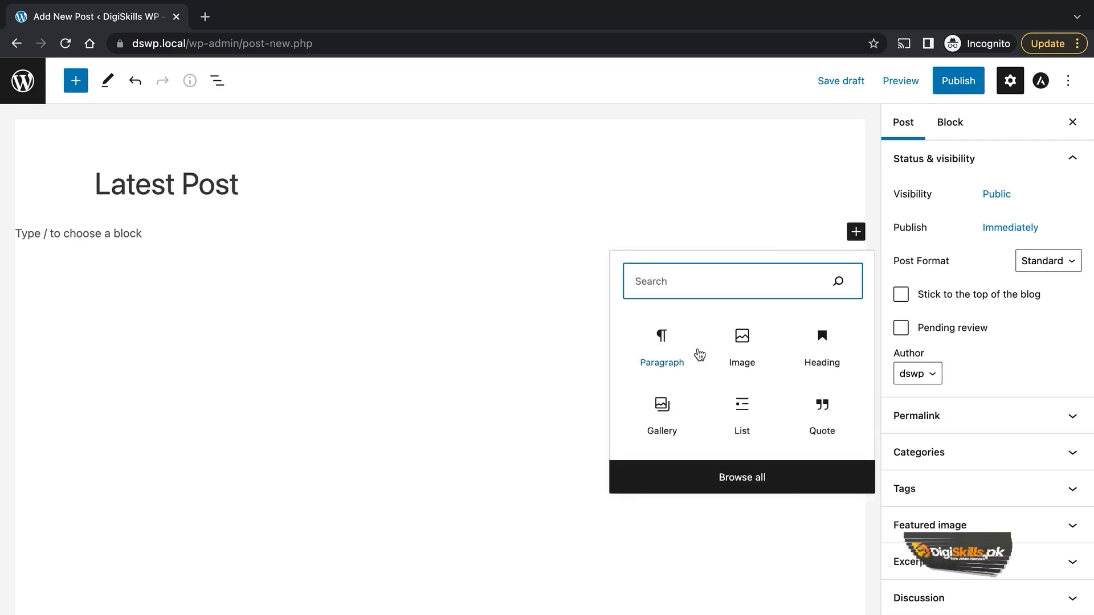
{"action": "left_click", "coordinate": [669, 220]}
{"action": "left_click", "coordinate": [856, 231]}
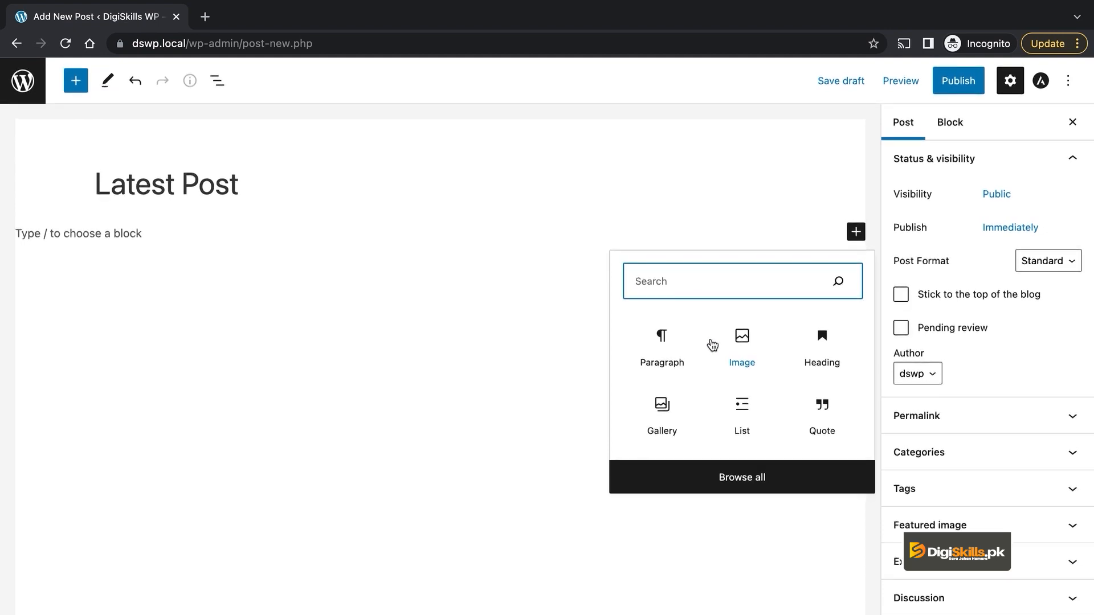
{"action": "left_click", "coordinate": [662, 348]}
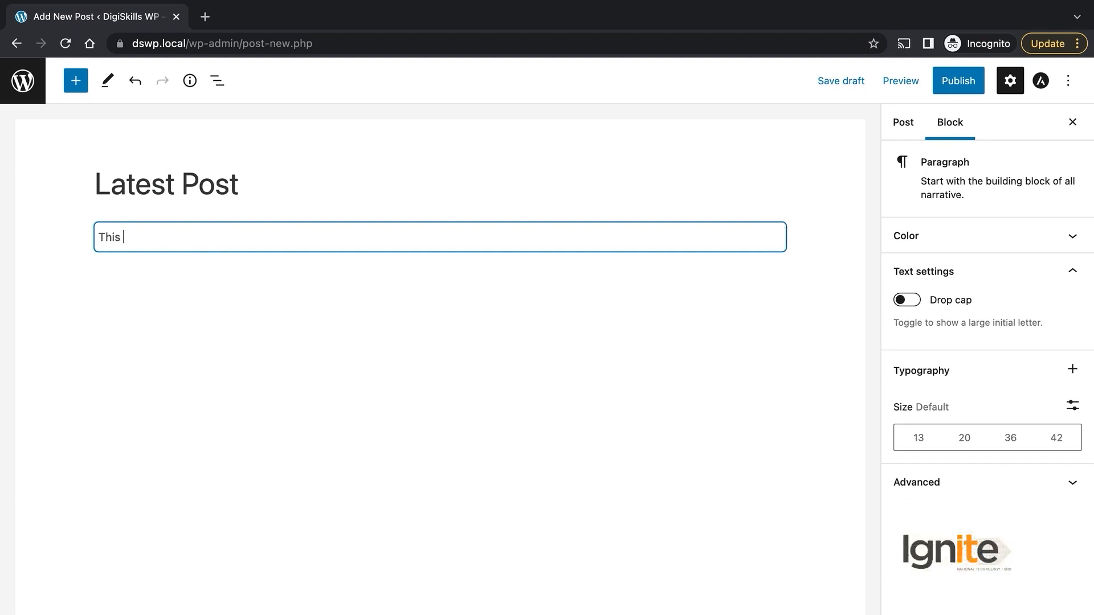
{"action": "type", "text": "This test paragraph"}
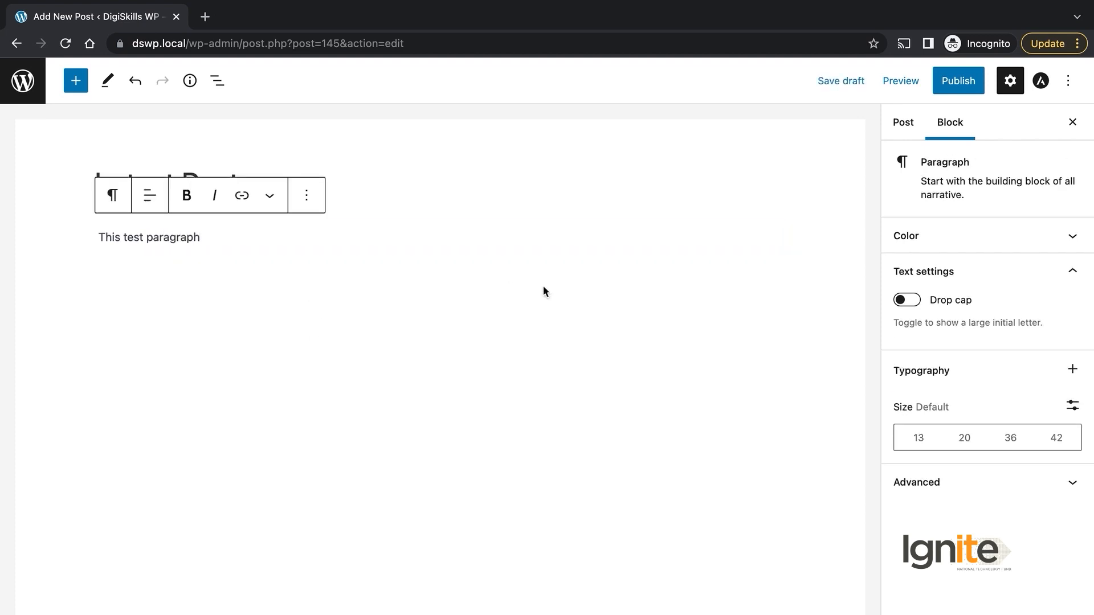
Step: Insert an Image block with the green header-bg image, then publish the post
{"action": "left_click", "coordinate": [76, 80]}
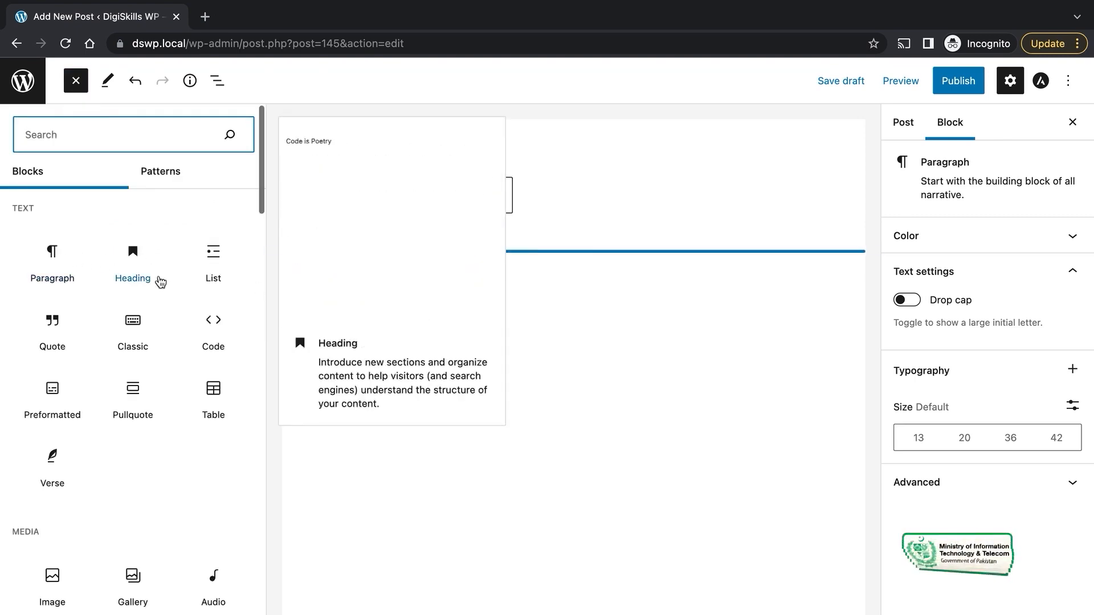
{"action": "type", "text": "ima"}
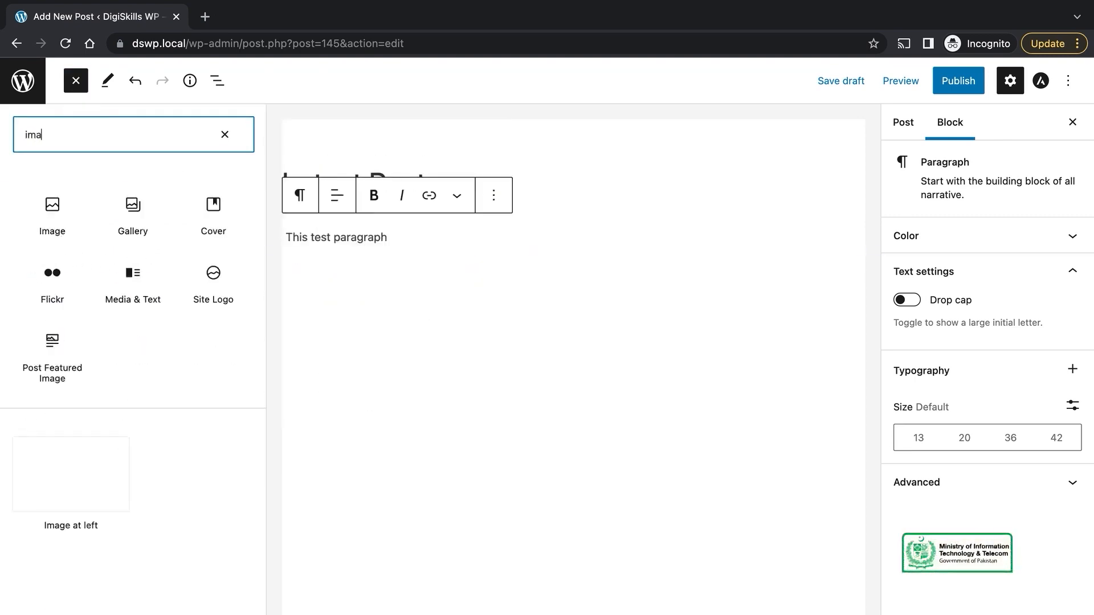
{"action": "left_click", "coordinate": [53, 221]}
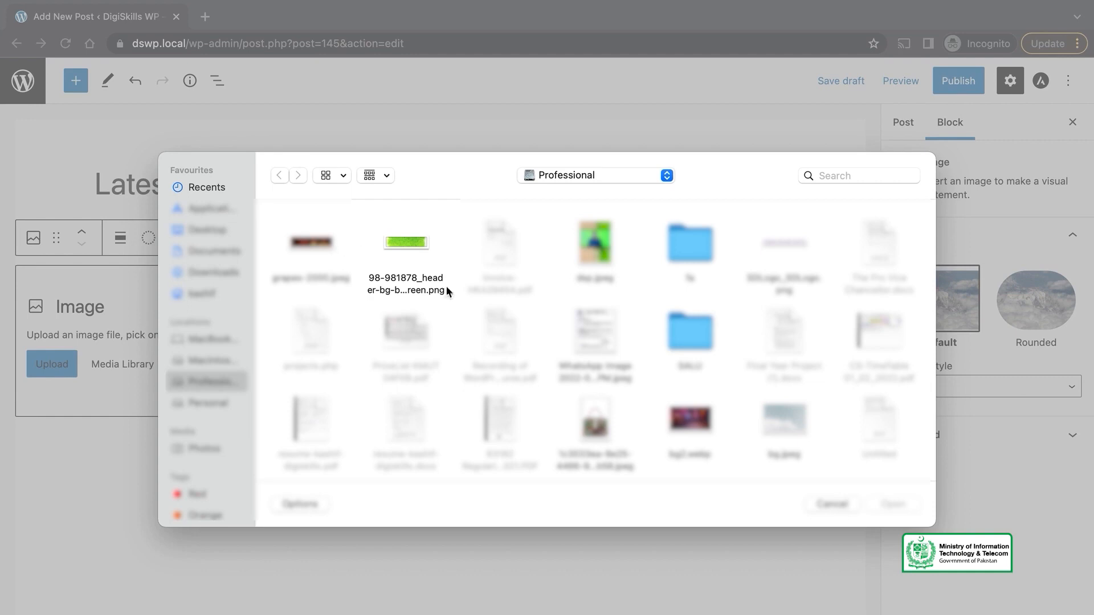
{"action": "double_click", "coordinate": [387, 238]}
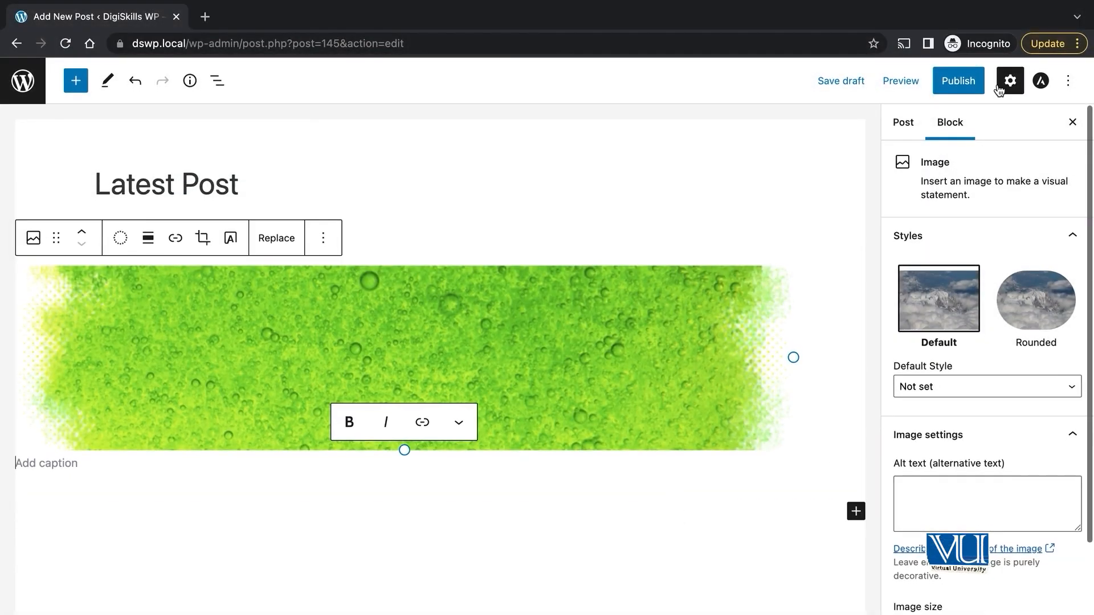
{"action": "left_click", "coordinate": [965, 81]}
{"action": "left_click", "coordinate": [966, 79]}
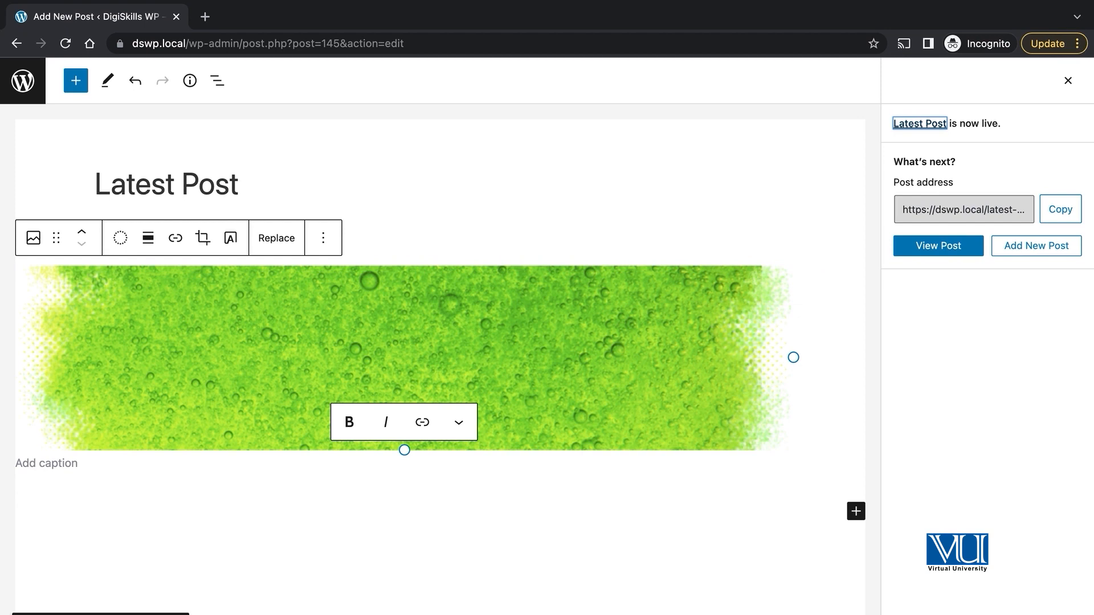
Step: View the published post, then go to the site homepage and scroll through it
{"action": "left_click", "coordinate": [273, 21]}
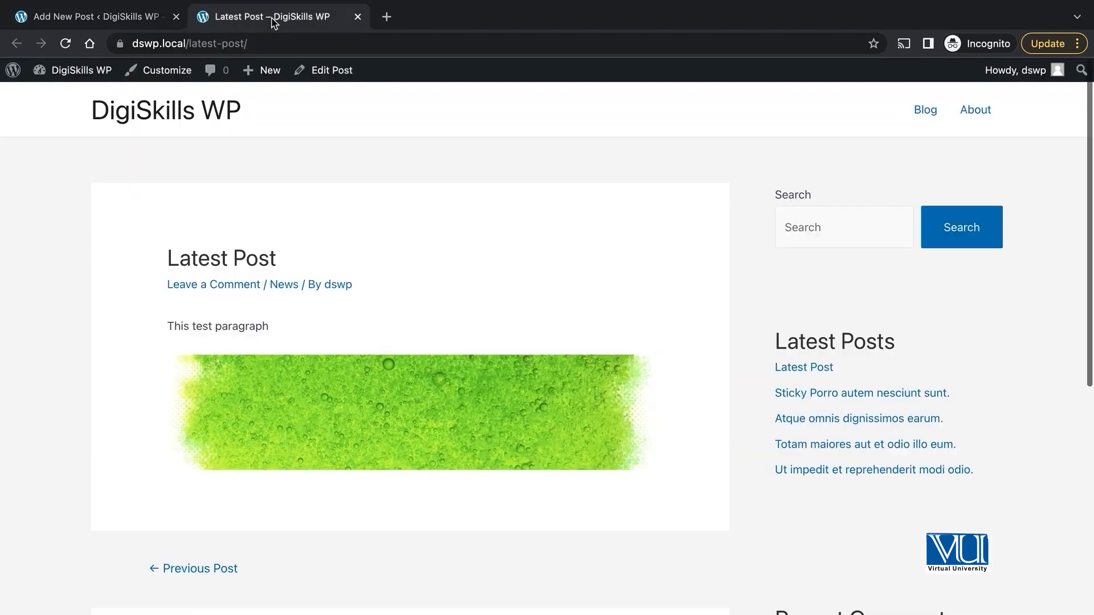
{"action": "left_click", "coordinate": [179, 109]}
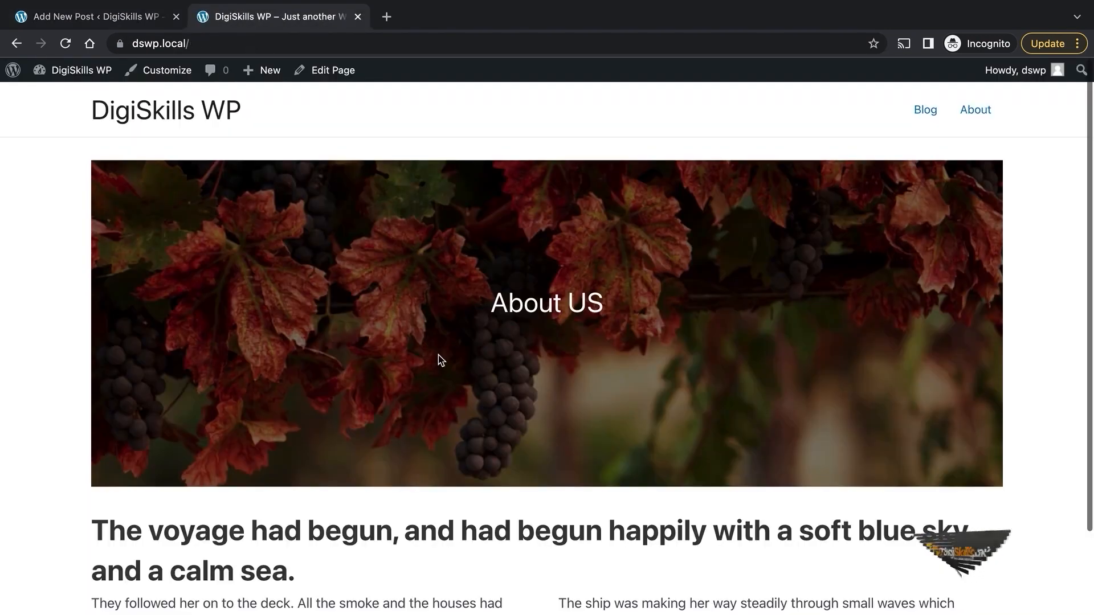
{"action": "scroll", "coordinate": [527, 288], "scroll_direction": "down", "scroll_amount": 1}
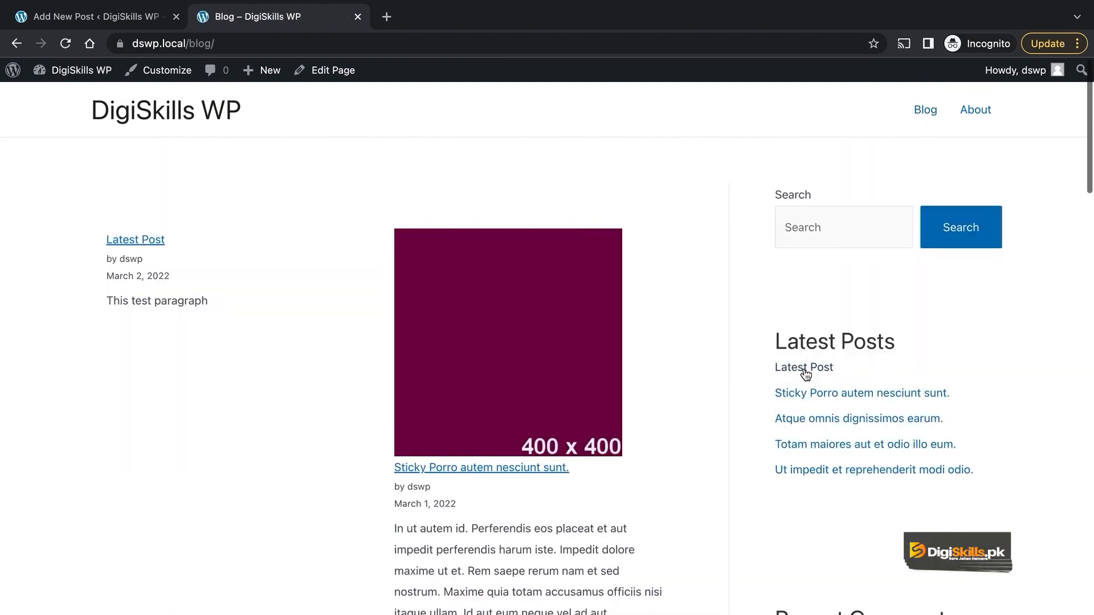
{"action": "scroll", "coordinate": [805, 365], "scroll_direction": "down", "scroll_amount": 1}
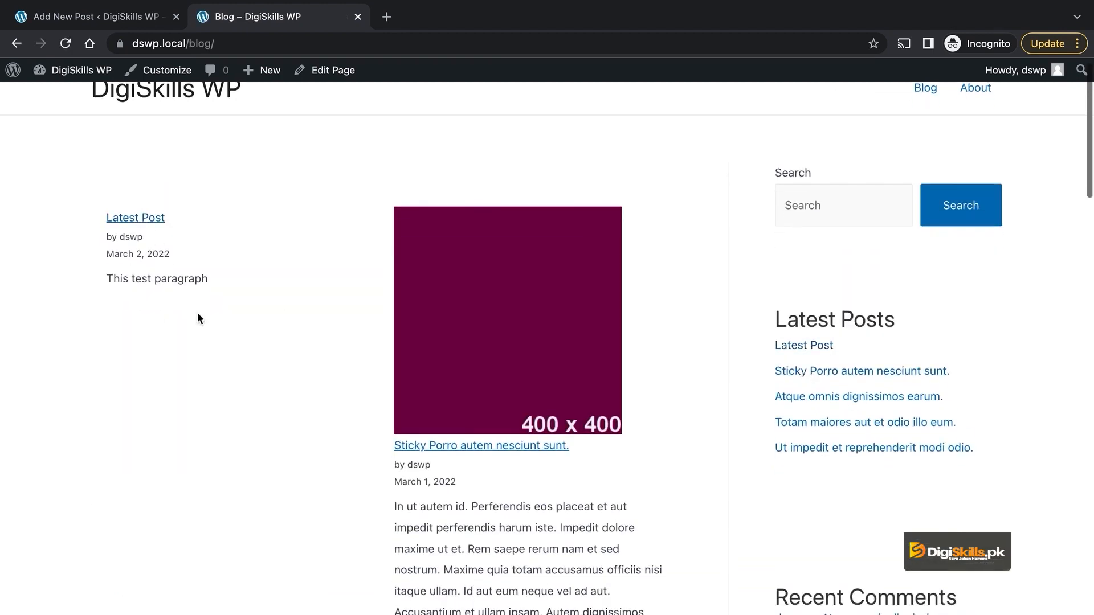
{"action": "scroll", "coordinate": [197, 315], "scroll_direction": "down", "scroll_amount": 5}
{"action": "scroll", "coordinate": [564, 346], "scroll_direction": "up", "scroll_amount": 3}
{"action": "scroll", "coordinate": [563, 348], "scroll_direction": "down", "scroll_amount": 3}
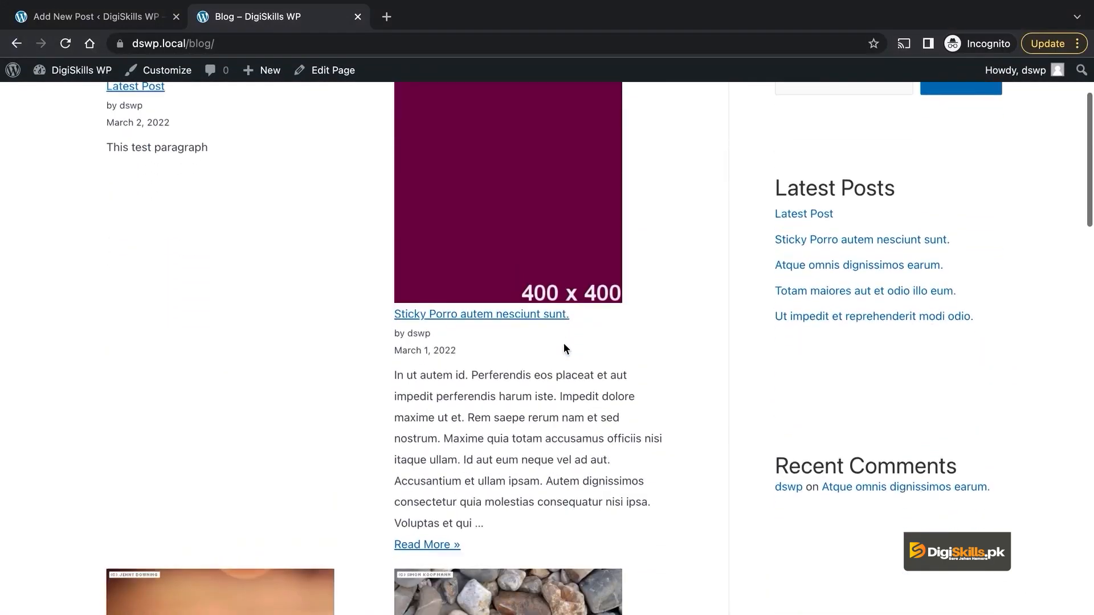
{"action": "scroll", "coordinate": [479, 213], "scroll_direction": "up", "scroll_amount": 2}
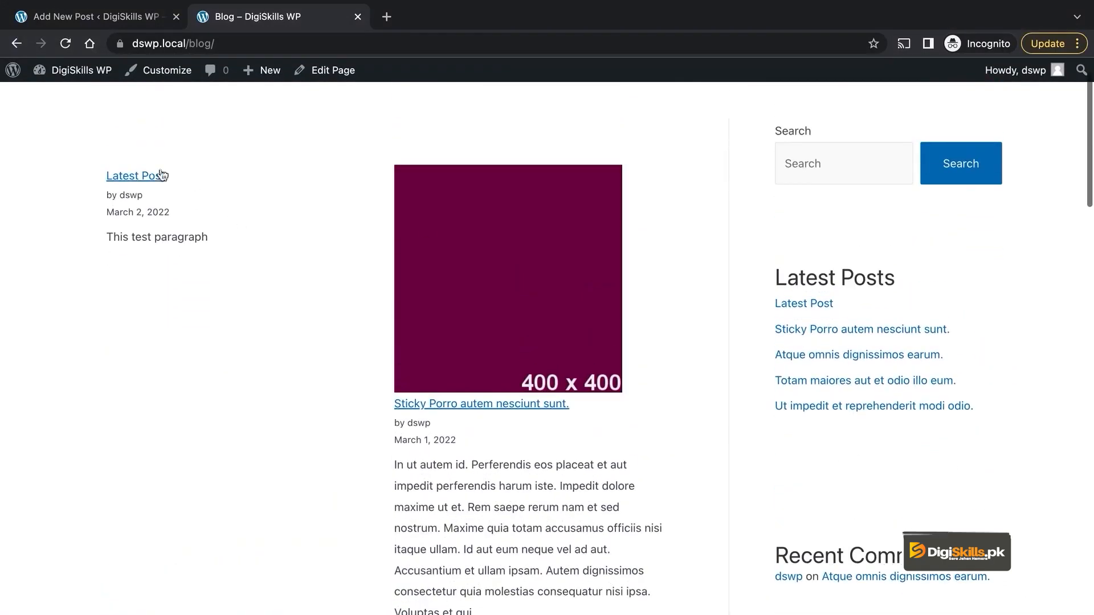
{"action": "scroll", "coordinate": [357, 324], "scroll_direction": "down", "scroll_amount": 3}
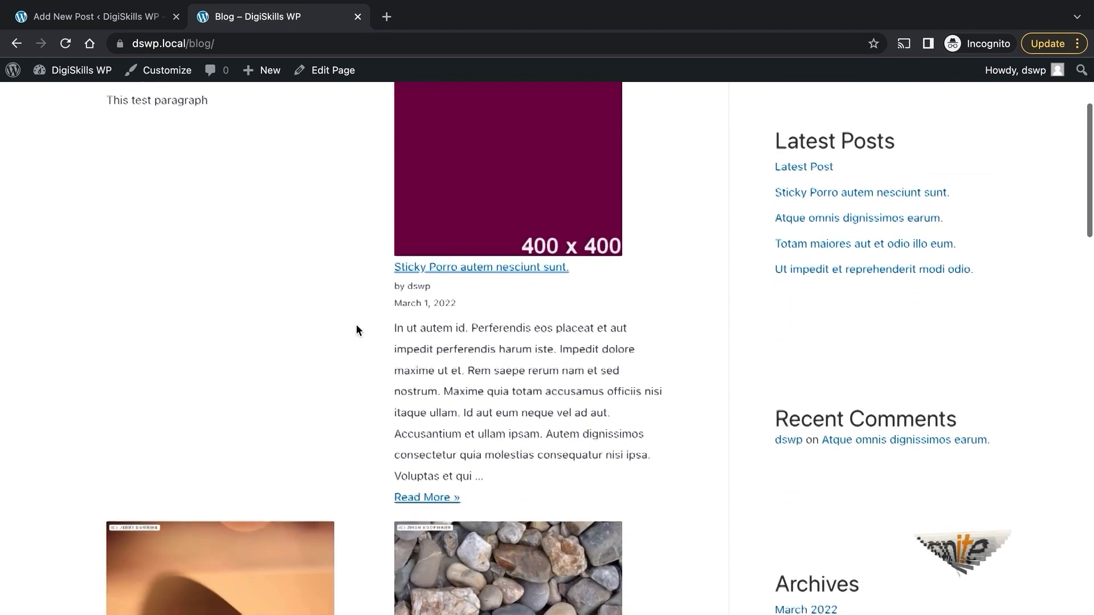
{"action": "scroll", "coordinate": [357, 330], "scroll_direction": "up", "scroll_amount": 3}
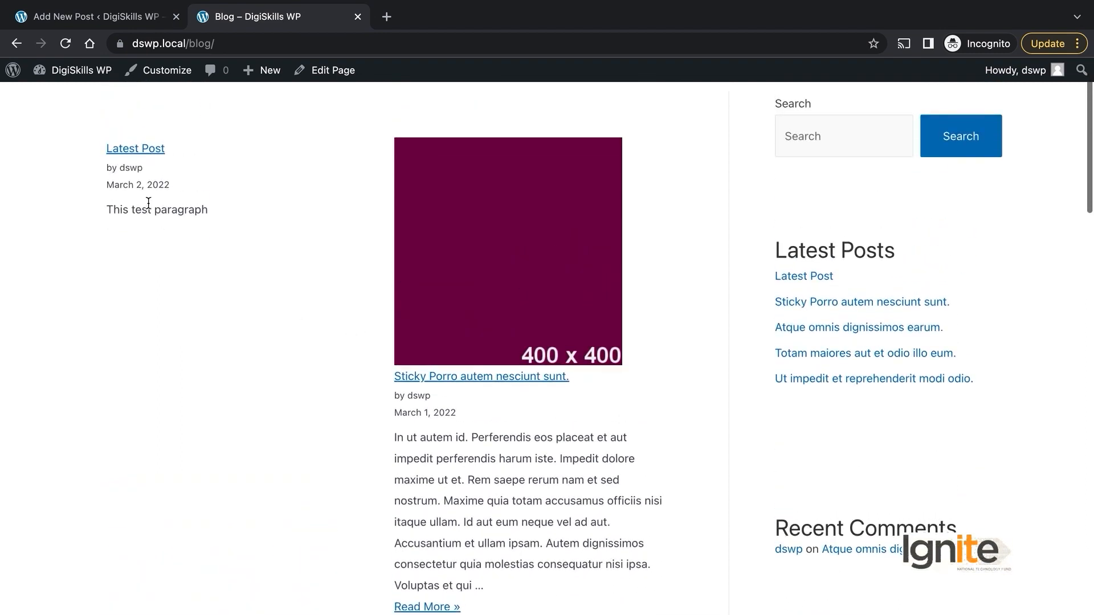
{"action": "scroll", "coordinate": [323, 229], "scroll_direction": "up", "scroll_amount": 2}
Step: Back in the editor, open the Featured image chooser in the Post sidebar
{"action": "left_click", "coordinate": [114, 12]}
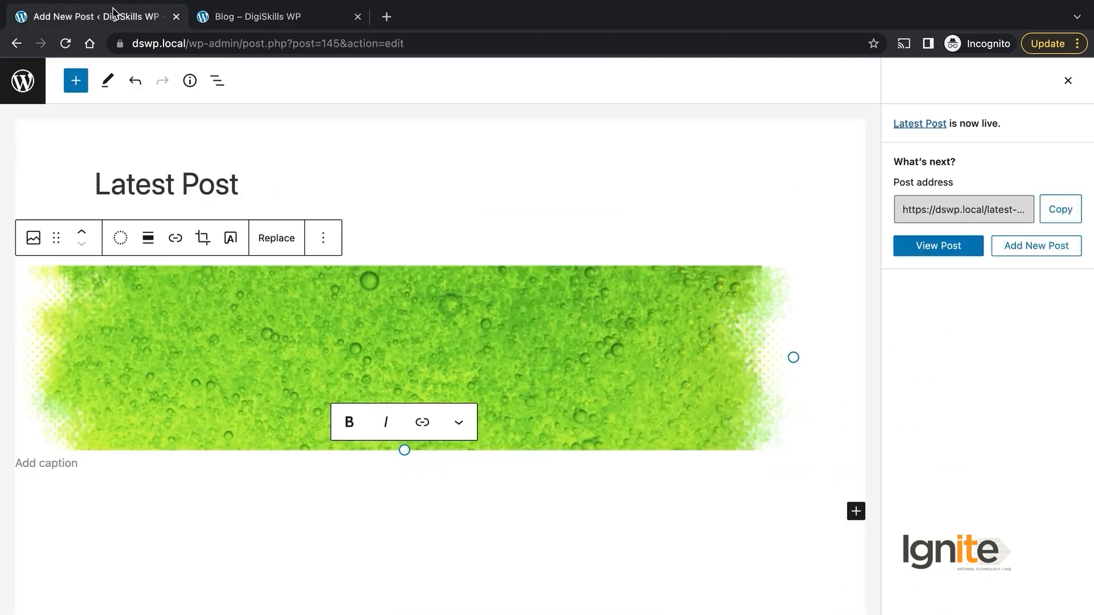
{"action": "left_click", "coordinate": [1068, 80]}
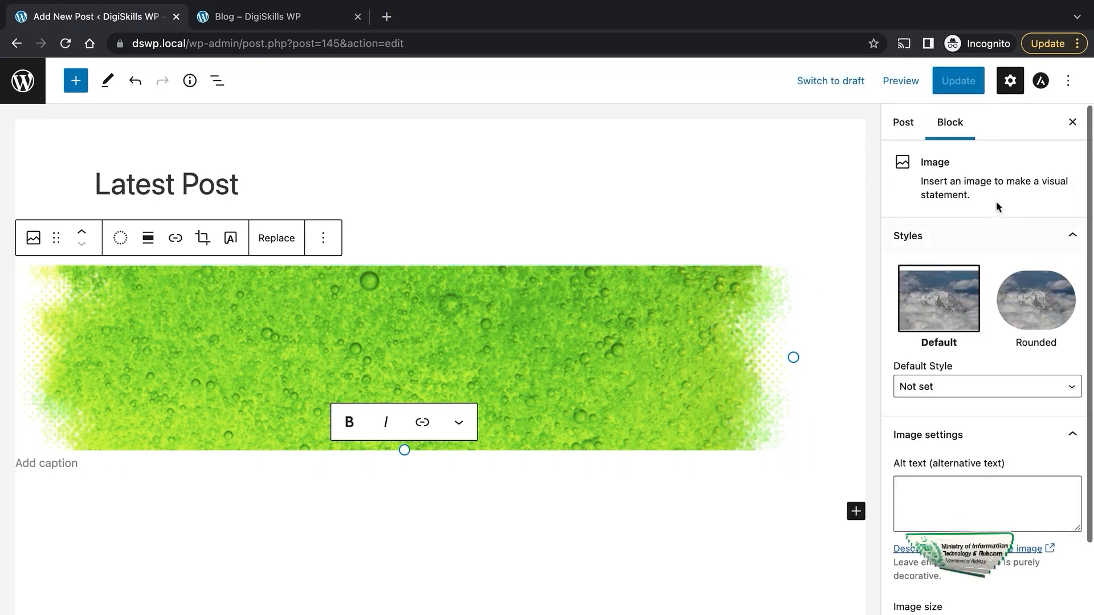
{"action": "left_click", "coordinate": [899, 121]}
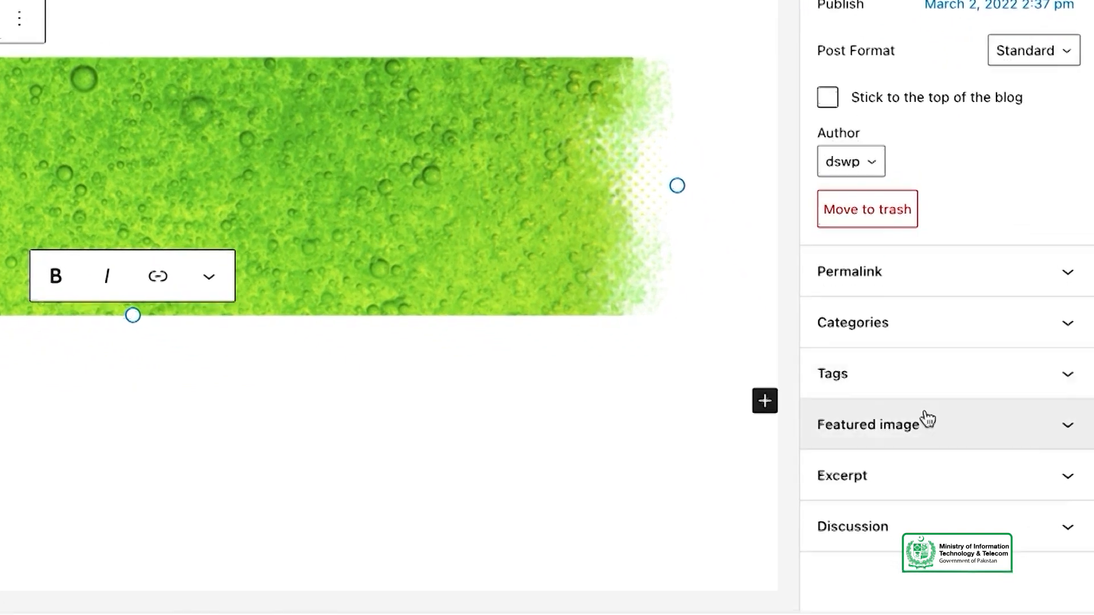
{"action": "left_click", "coordinate": [972, 528]}
{"action": "scroll", "coordinate": [991, 432], "scroll_direction": "down", "scroll_amount": 2}
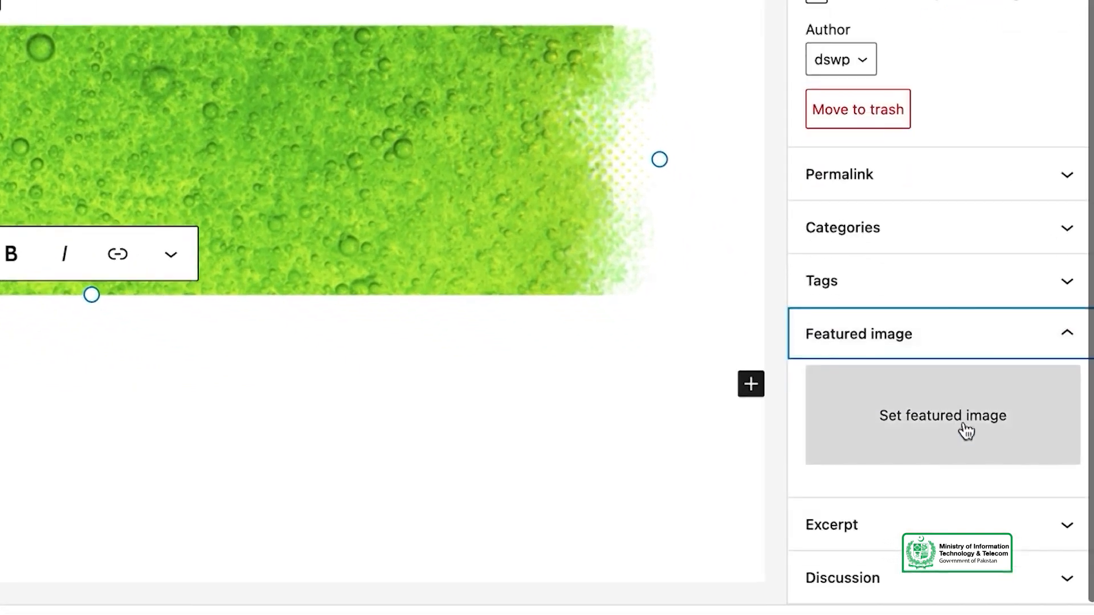
{"action": "left_click", "coordinate": [960, 431]}
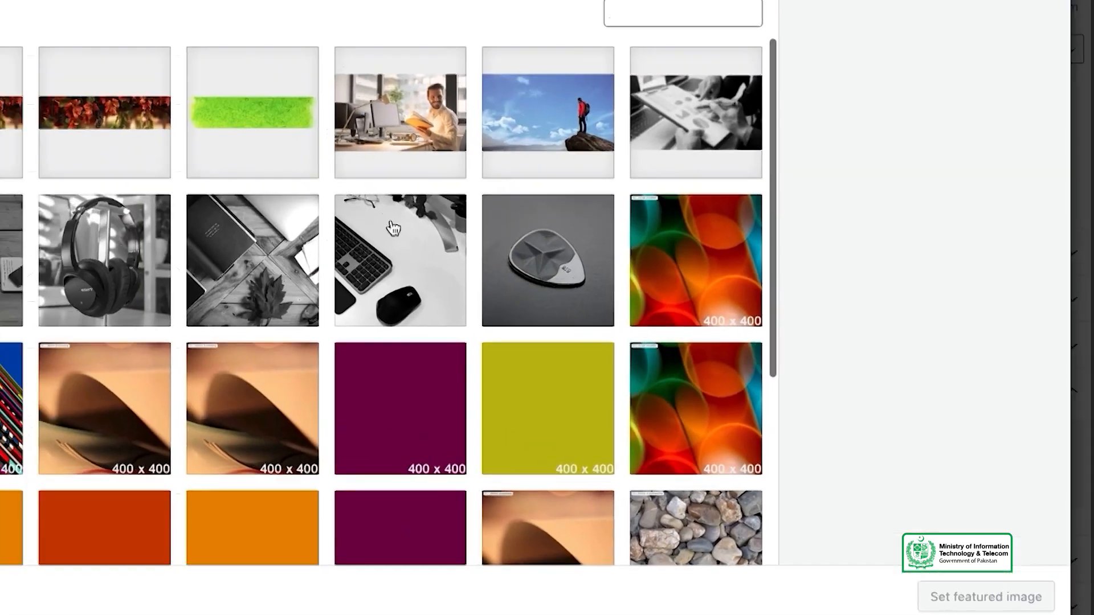
Step: Select the guitar-pick photo thumb-2.jpg as featured image and update the post
{"action": "scroll", "coordinate": [494, 417], "scroll_direction": "down", "scroll_amount": 5}
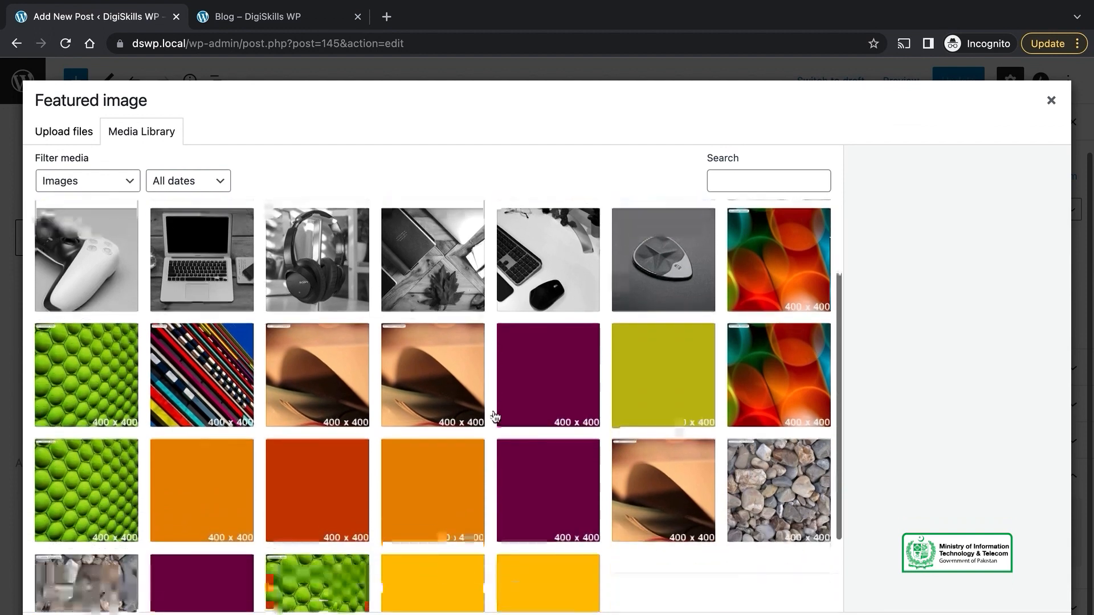
{"action": "scroll", "coordinate": [495, 417], "scroll_direction": "up", "scroll_amount": 5}
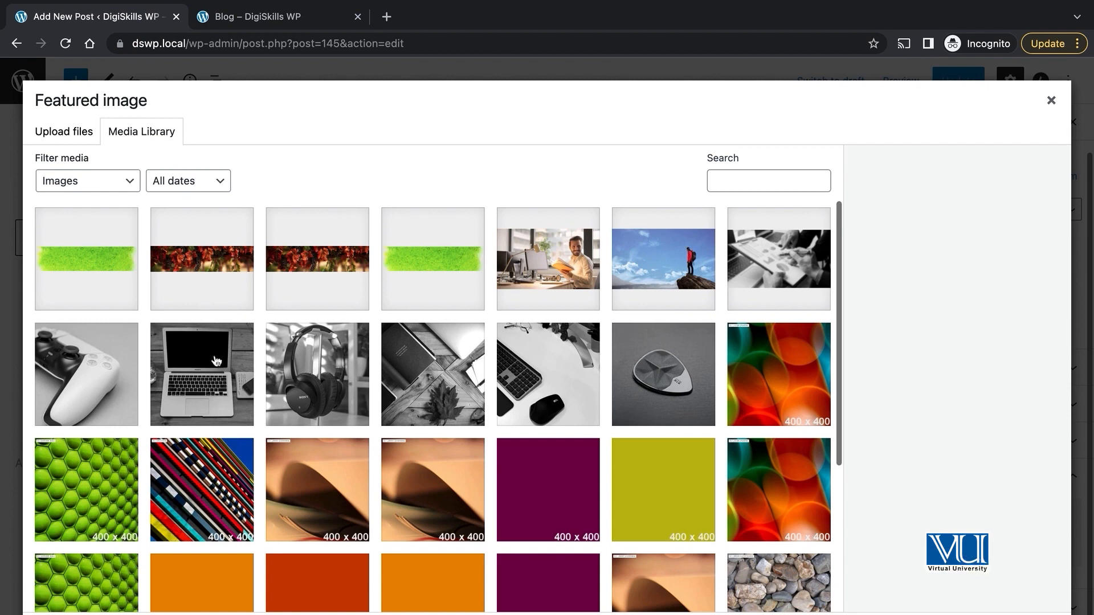
{"action": "left_click", "coordinate": [657, 375]}
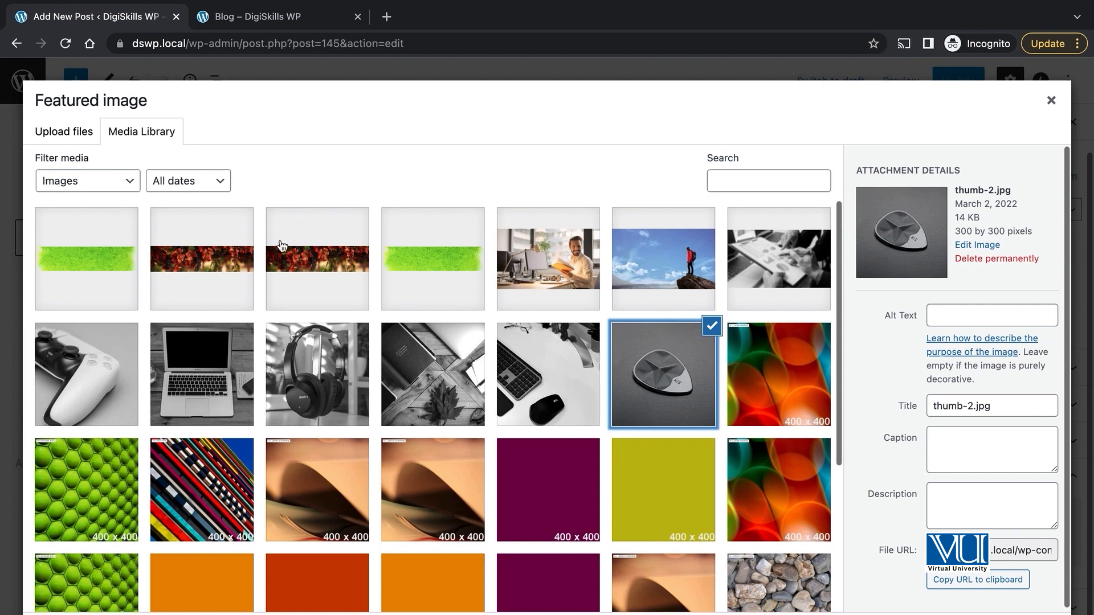
{"action": "left_click", "coordinate": [64, 132]}
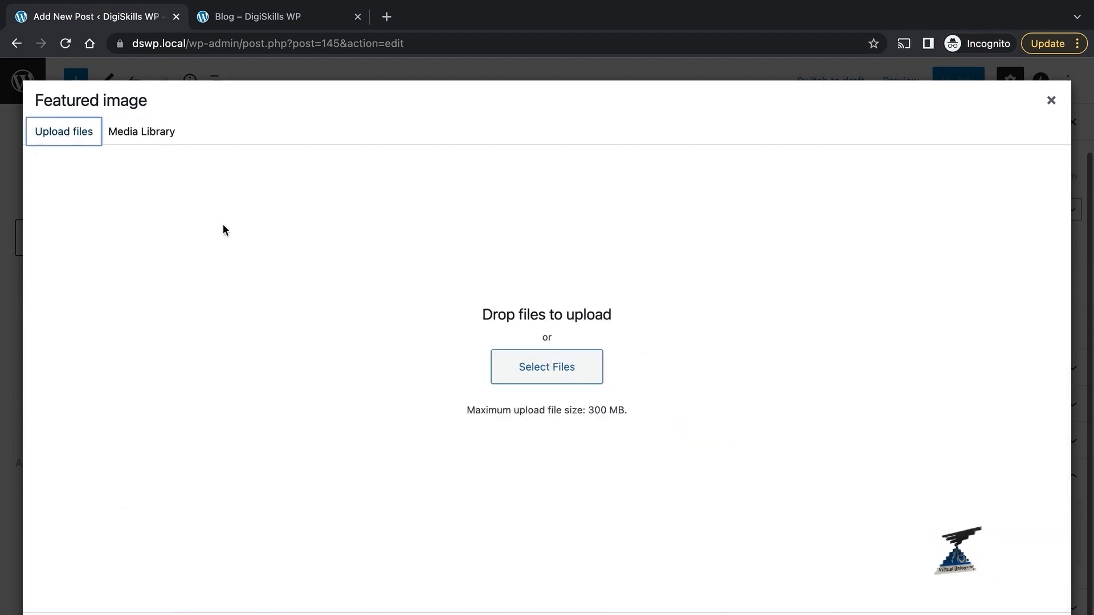
{"action": "left_click", "coordinate": [134, 130]}
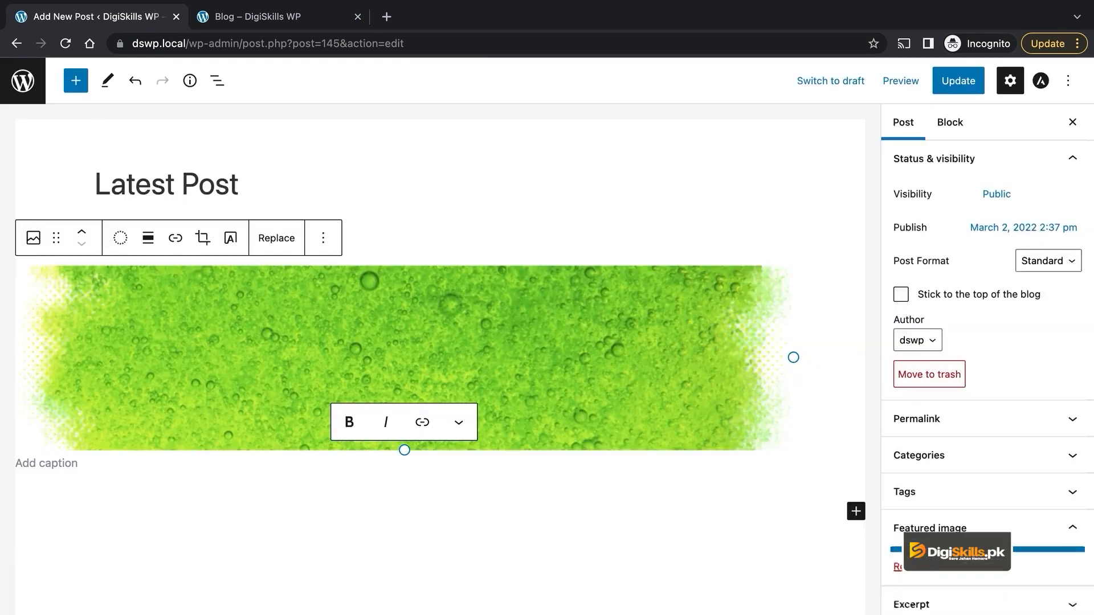
{"action": "scroll", "coordinate": [1010, 432], "scroll_direction": "down", "scroll_amount": 3}
{"action": "scroll", "coordinate": [1008, 430], "scroll_direction": "up", "scroll_amount": 3}
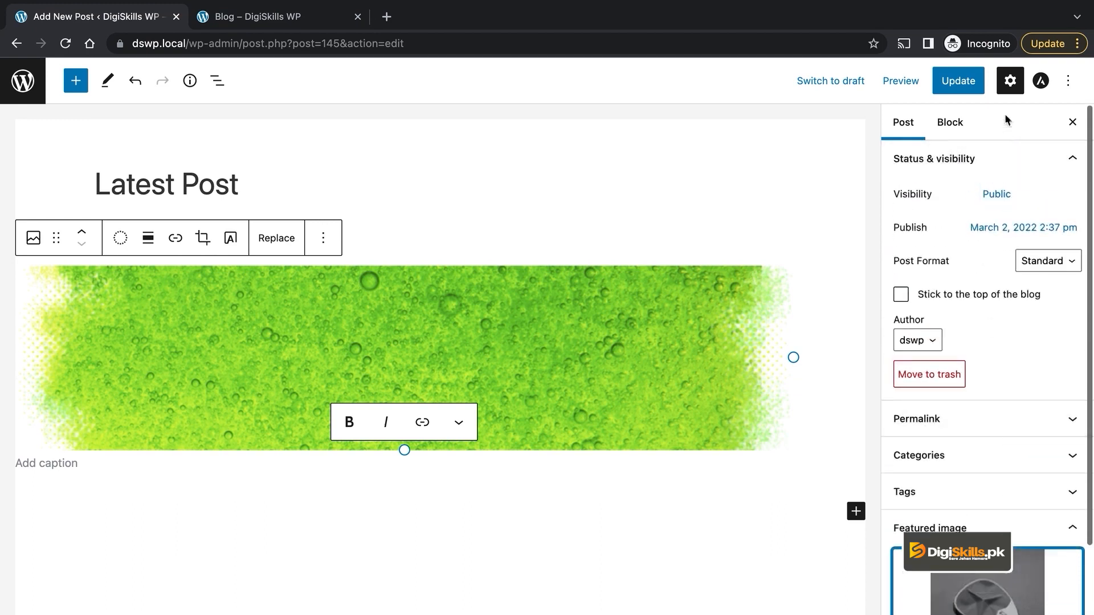
{"action": "left_click", "coordinate": [965, 88]}
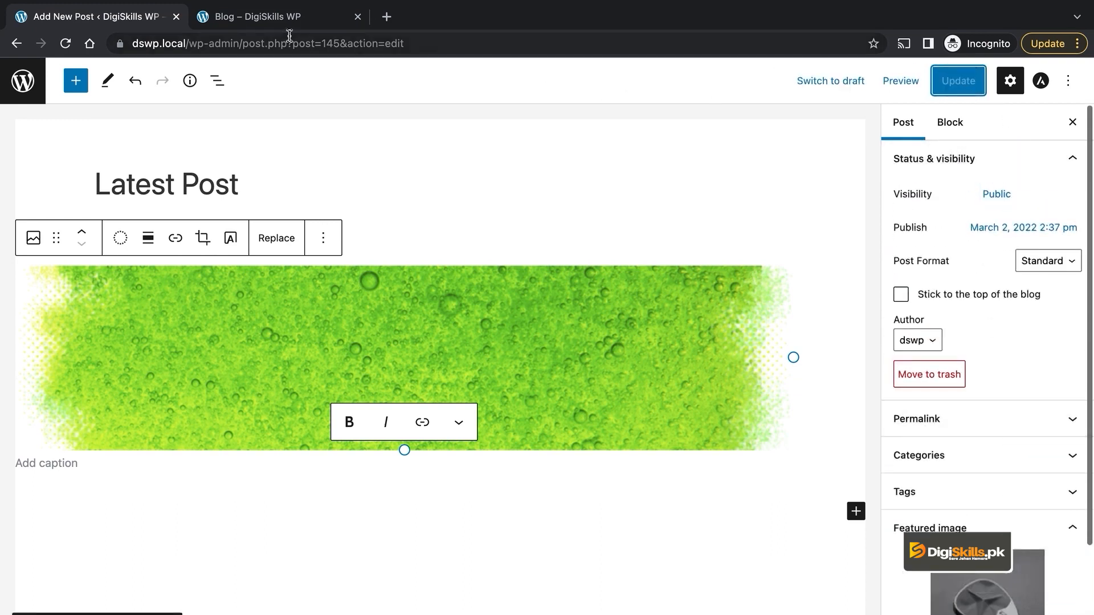
{"action": "left_click", "coordinate": [285, 16]}
Step: Reload the blog page to check the featured image, then return to the post editor
{"action": "left_click", "coordinate": [64, 44]}
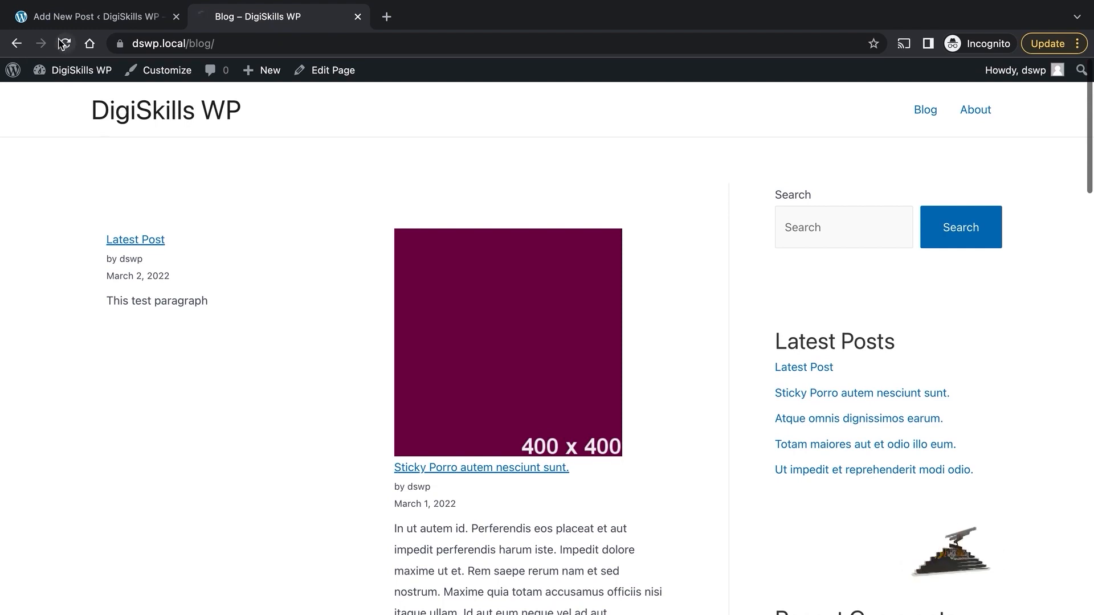
{"action": "scroll", "coordinate": [378, 340], "scroll_direction": "down", "scroll_amount": 1}
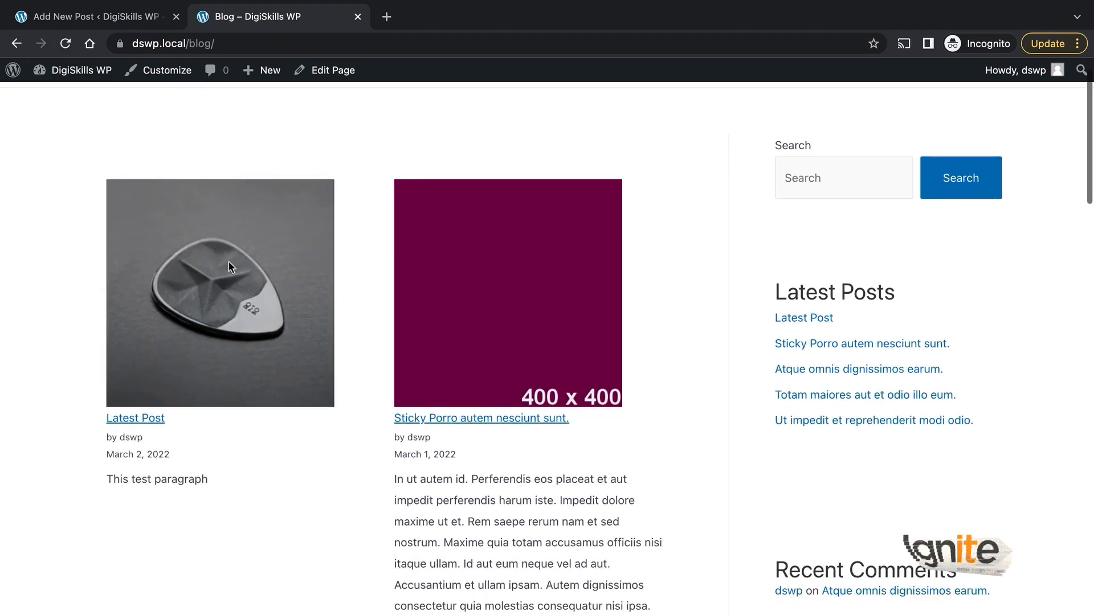
{"action": "scroll", "coordinate": [269, 322], "scroll_direction": "down", "scroll_amount": 1}
{"action": "scroll", "coordinate": [268, 322], "scroll_direction": "up", "scroll_amount": 2}
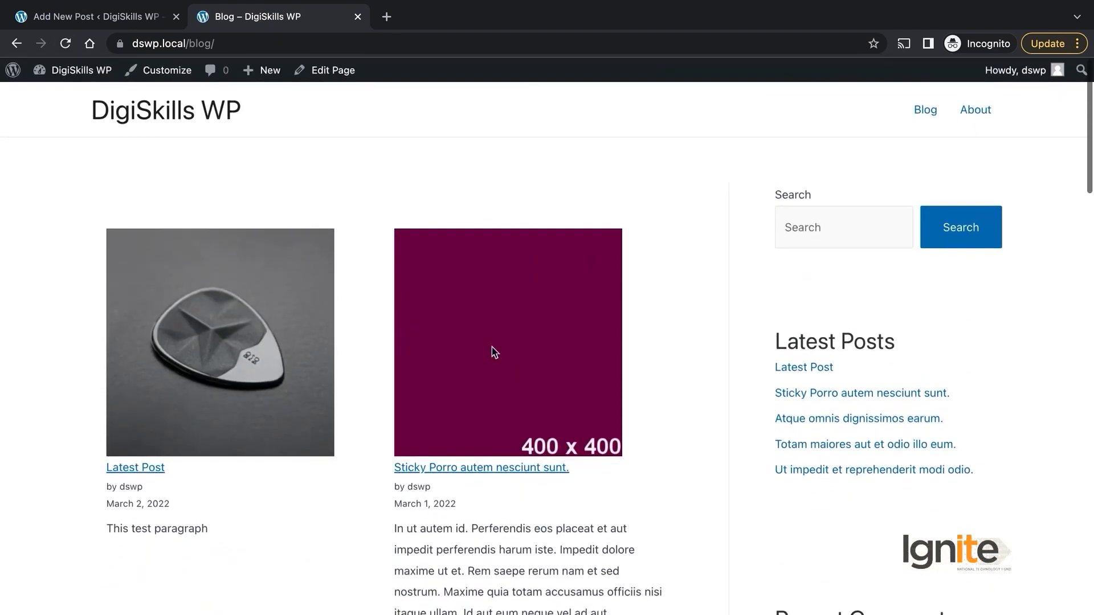
{"action": "scroll", "coordinate": [495, 351], "scroll_direction": "down", "scroll_amount": 1}
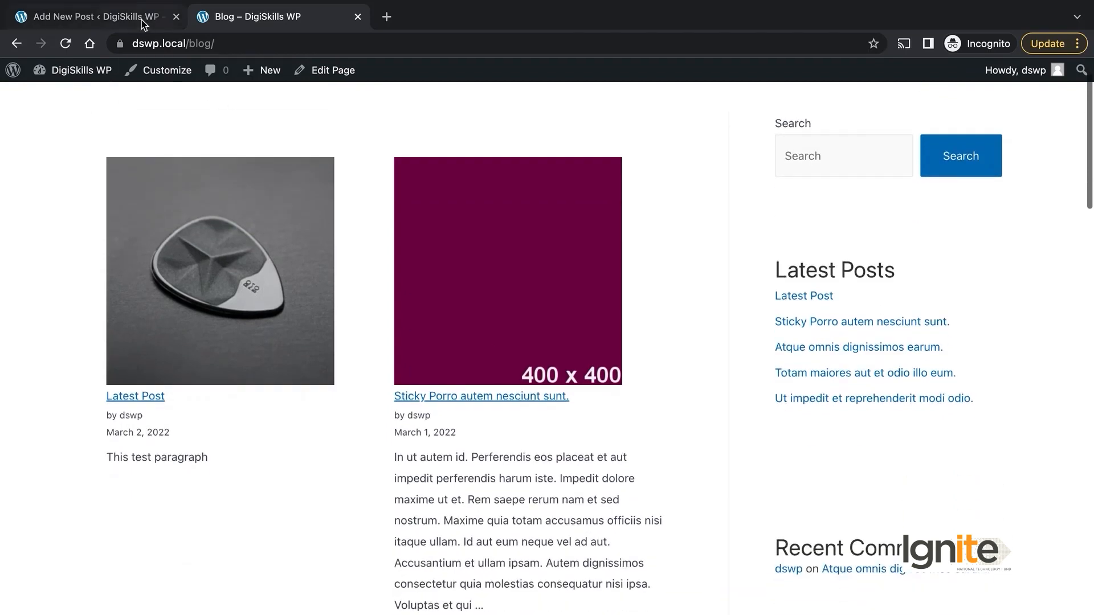
{"action": "left_click", "coordinate": [97, 17]}
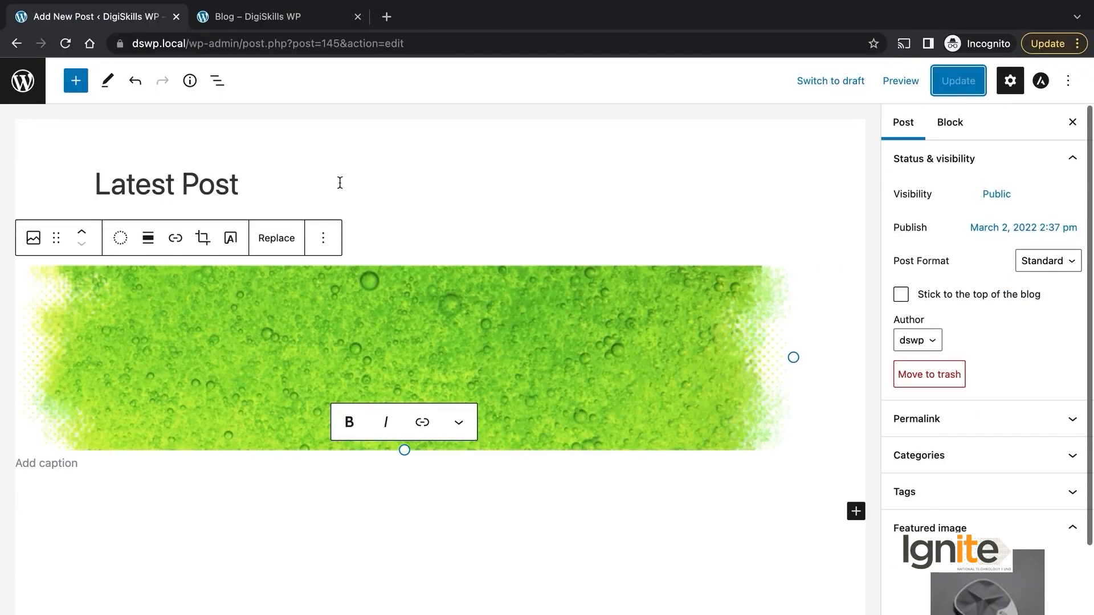
{"action": "left_click", "coordinate": [224, 17]}
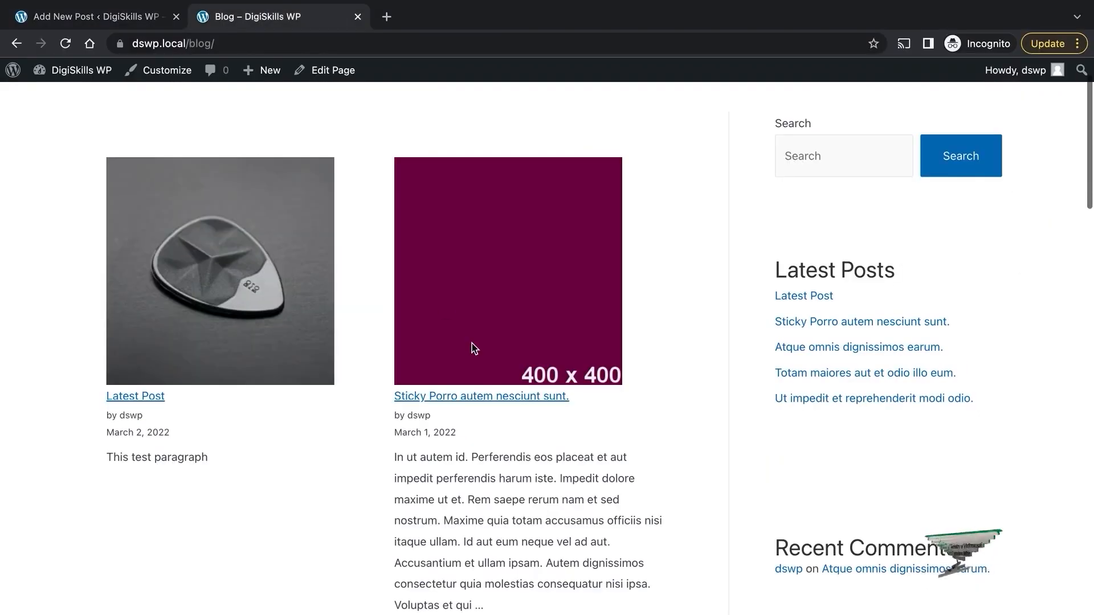
{"action": "left_click", "coordinate": [160, 18]}
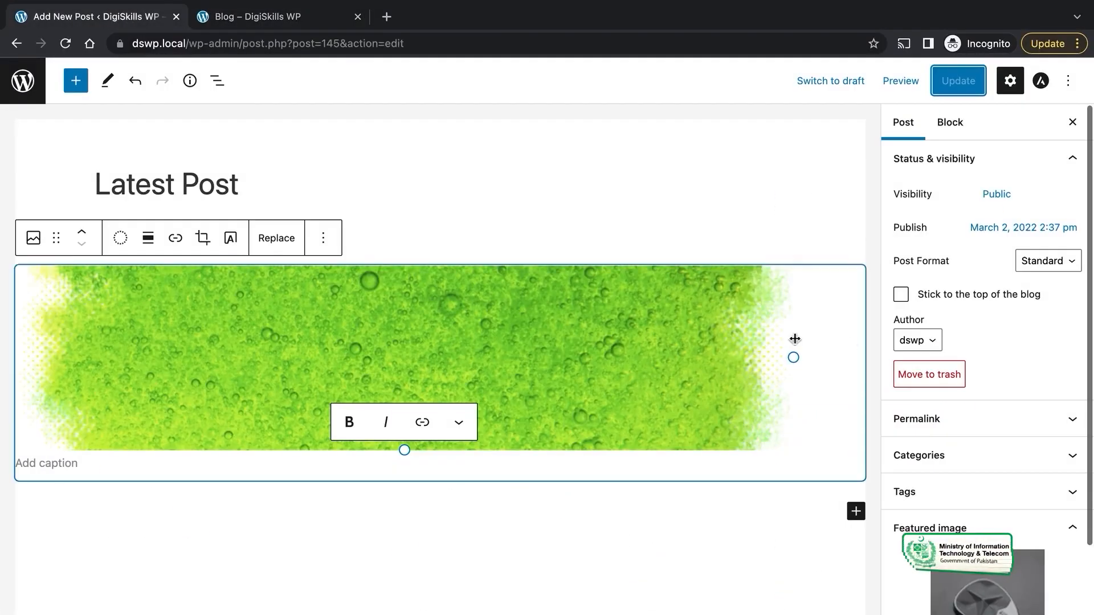
Step: Expand the Permalink and Categories panels in the Post sidebar
{"action": "left_click", "coordinate": [997, 419]}
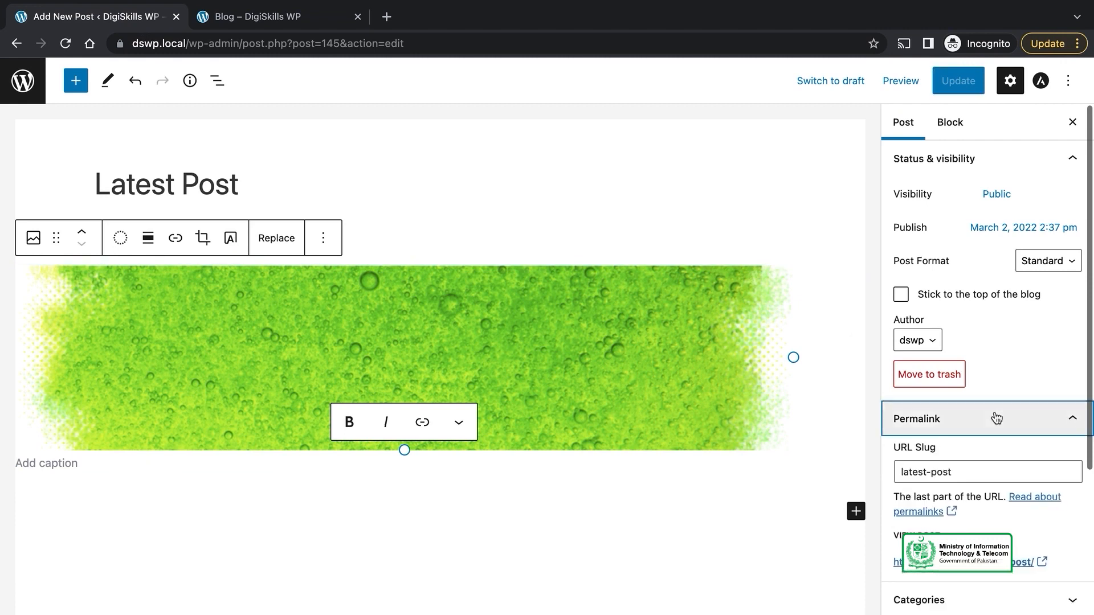
{"action": "scroll", "coordinate": [991, 439], "scroll_direction": "down", "scroll_amount": 2}
{"action": "left_click", "coordinate": [970, 510]}
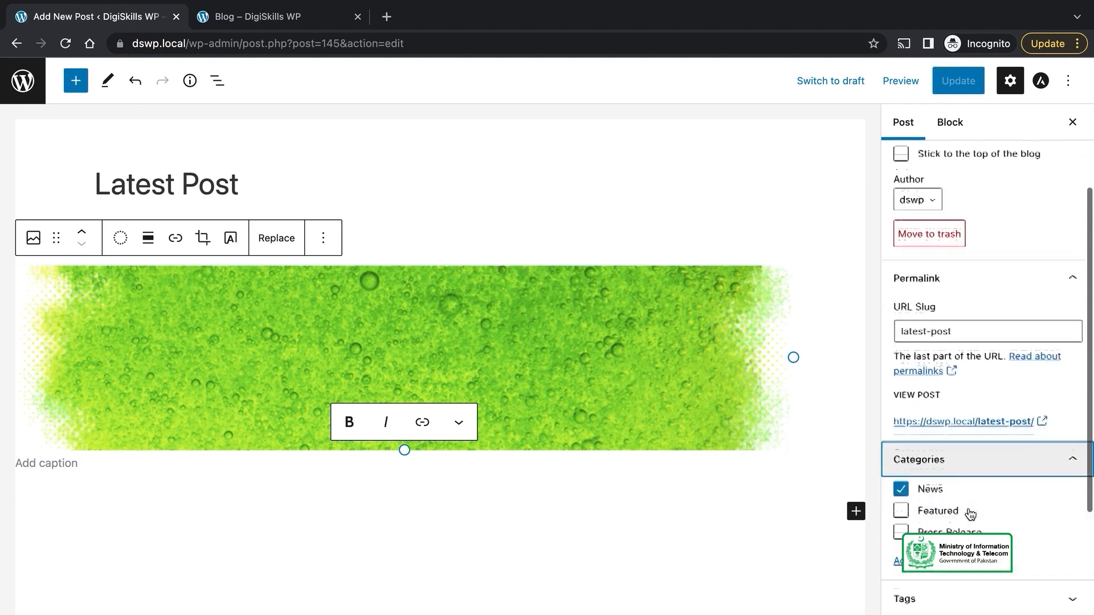
{"action": "scroll", "coordinate": [970, 512], "scroll_direction": "down", "scroll_amount": 3}
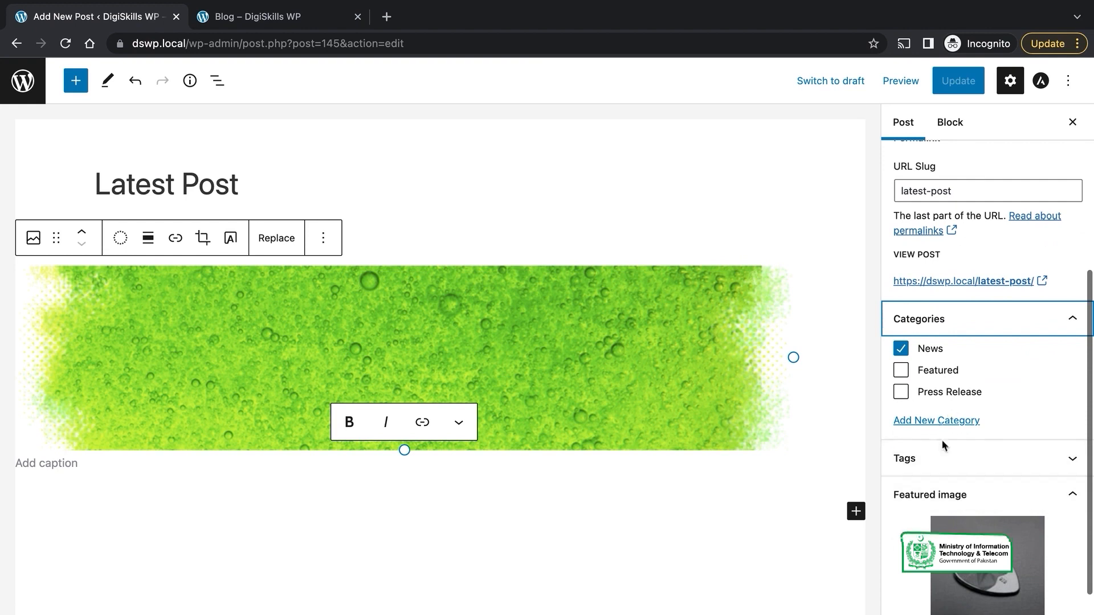
{"action": "left_click", "coordinate": [928, 321]}
{"action": "left_click", "coordinate": [934, 320]}
{"action": "scroll", "coordinate": [972, 402], "scroll_direction": "down", "scroll_amount": 1}
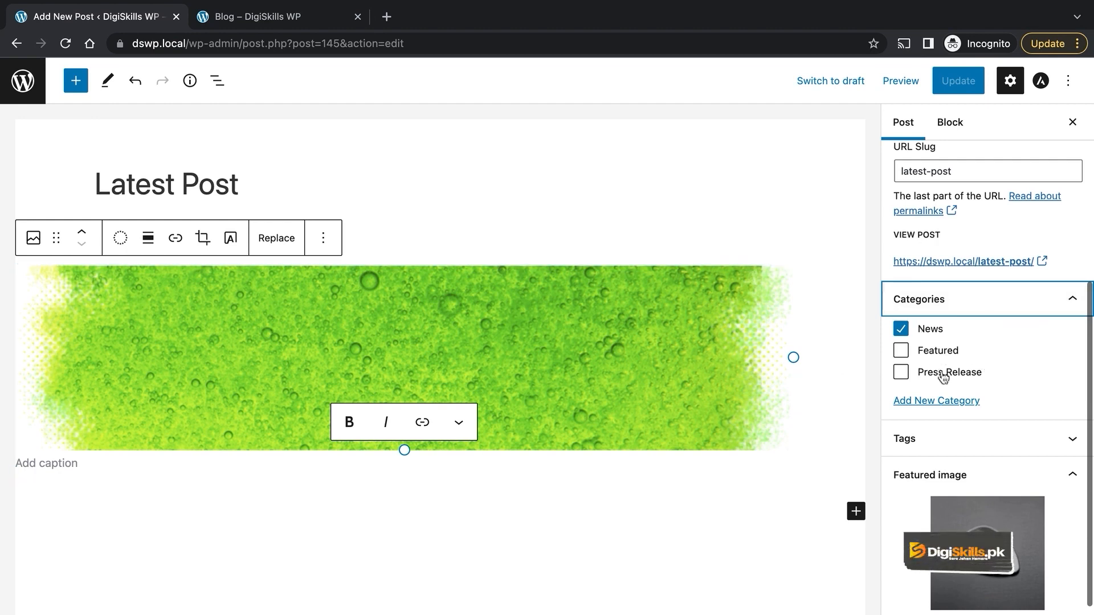
Step: Toggle Featured, uncheck News, and open the Add New Category form
{"action": "left_click", "coordinate": [901, 351]}
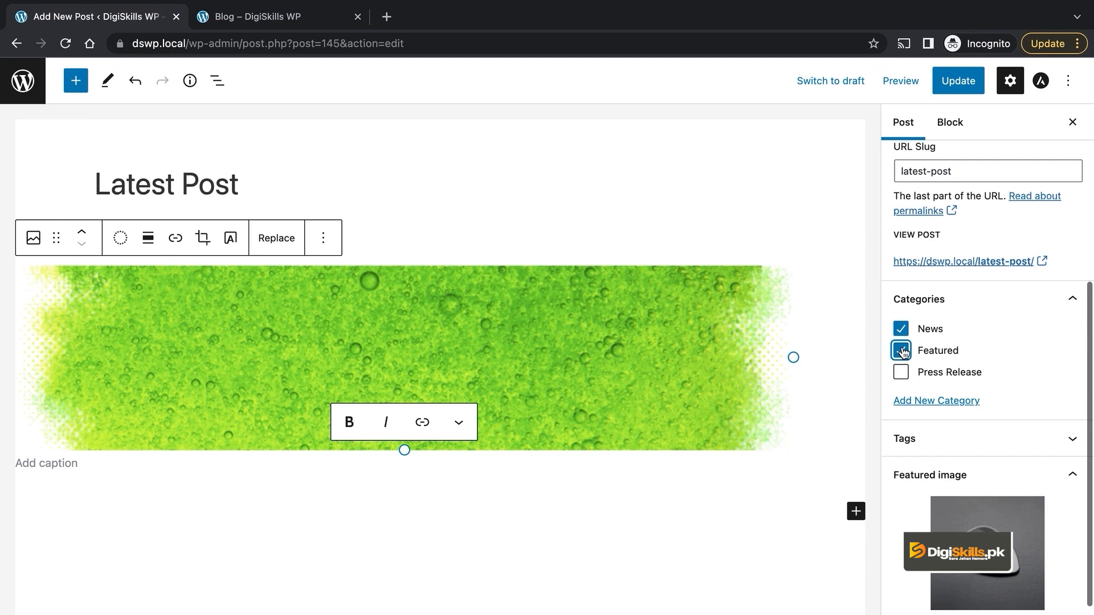
{"action": "left_click", "coordinate": [901, 330]}
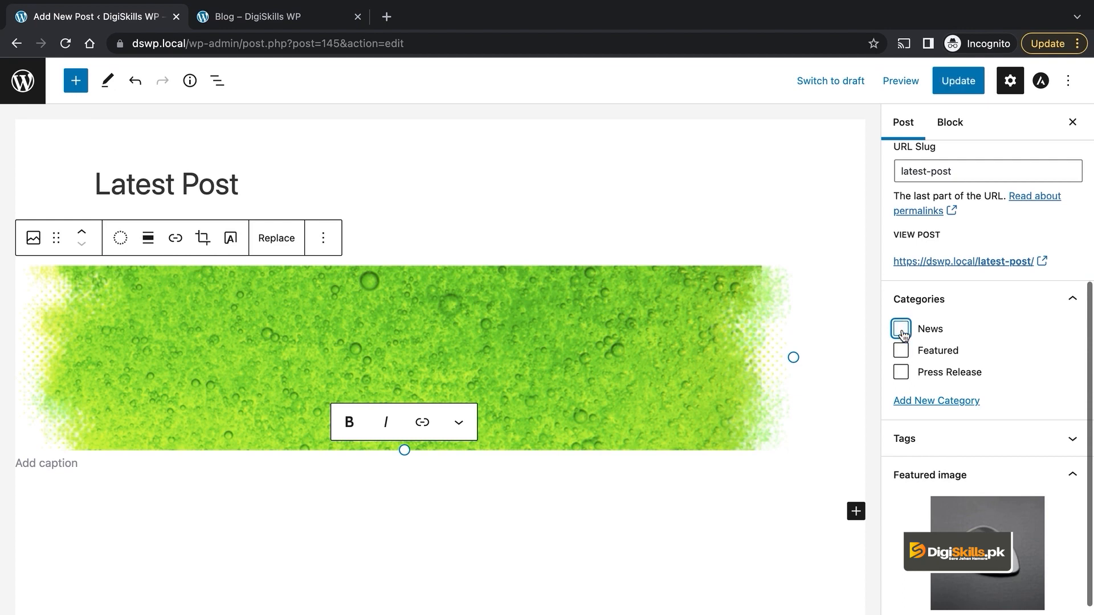
{"action": "left_click", "coordinate": [928, 402]}
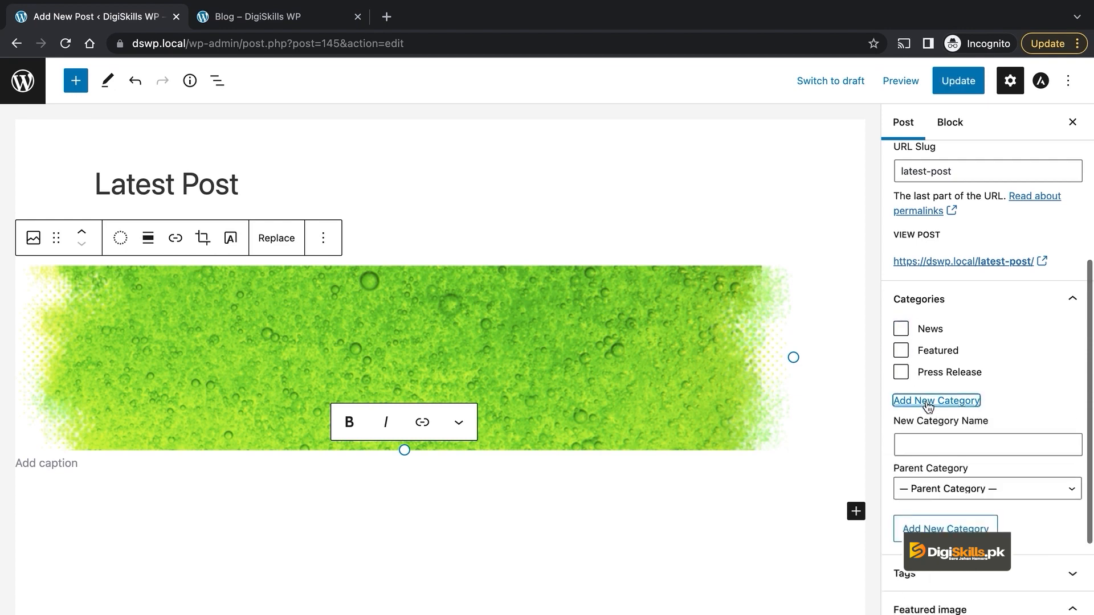
Step: Create the category 'Trending' for the post, then switch to the blog page
{"action": "left_click", "coordinate": [931, 447]}
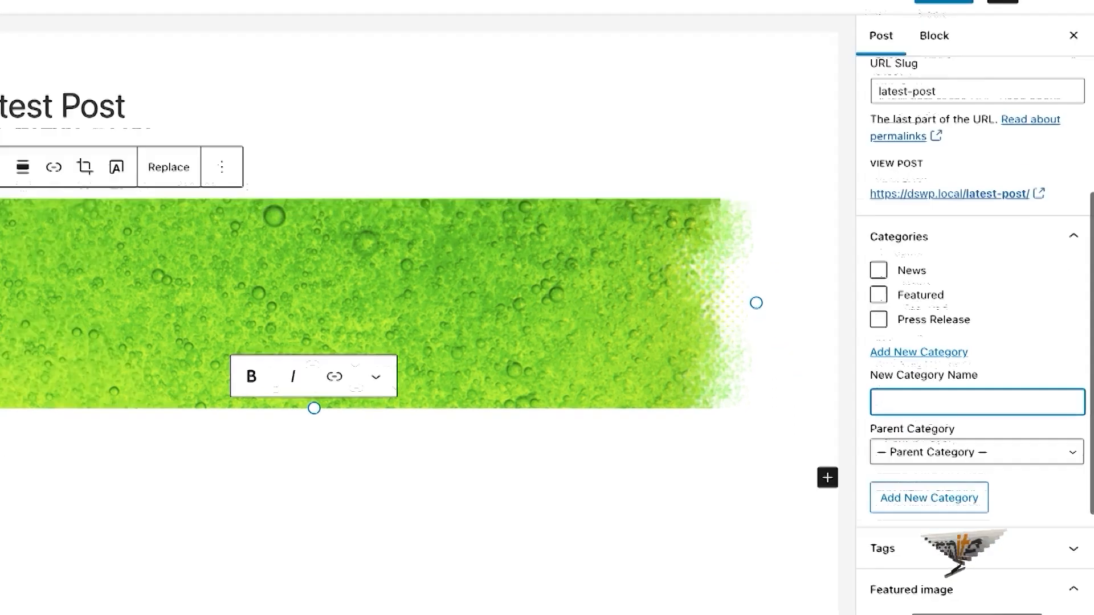
{"action": "type", "text": "T"}
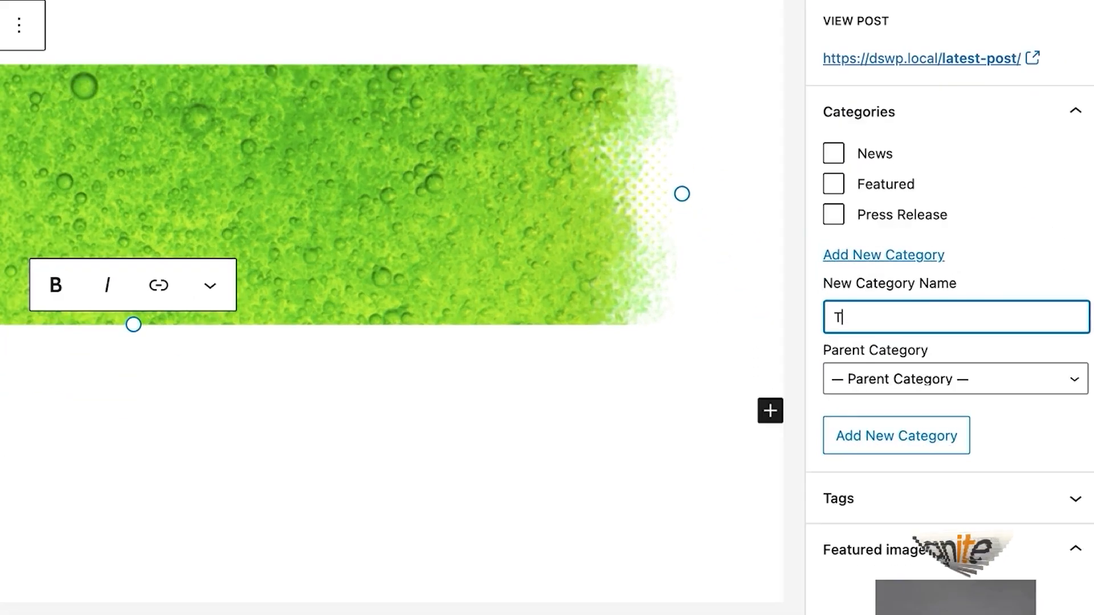
{"action": "type", "text": "rendi"}
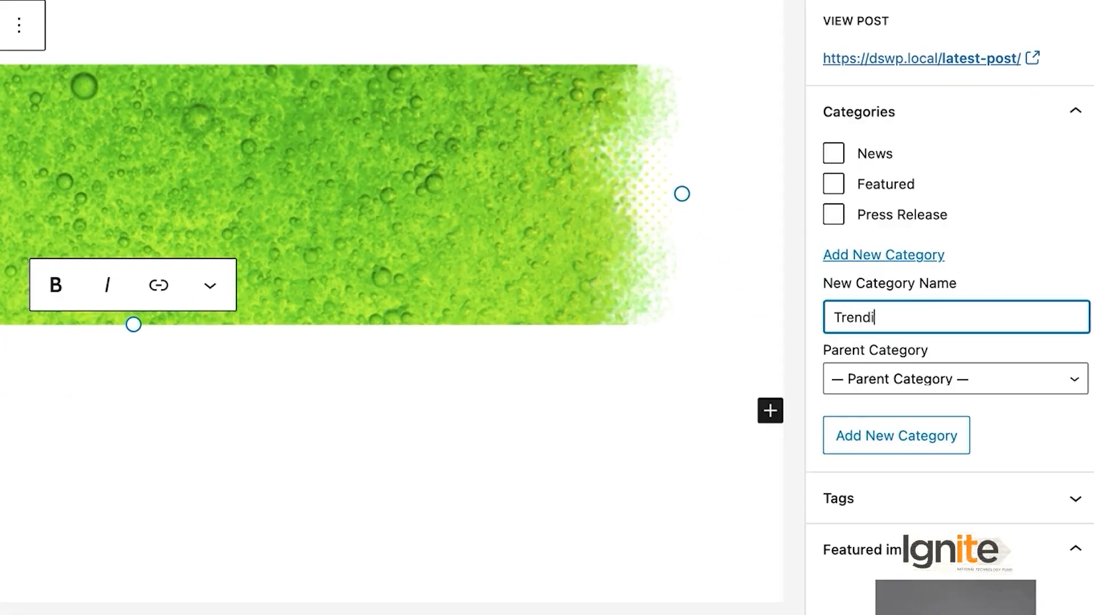
{"action": "type", "text": "ng"}
{"action": "left_click", "coordinate": [918, 456]}
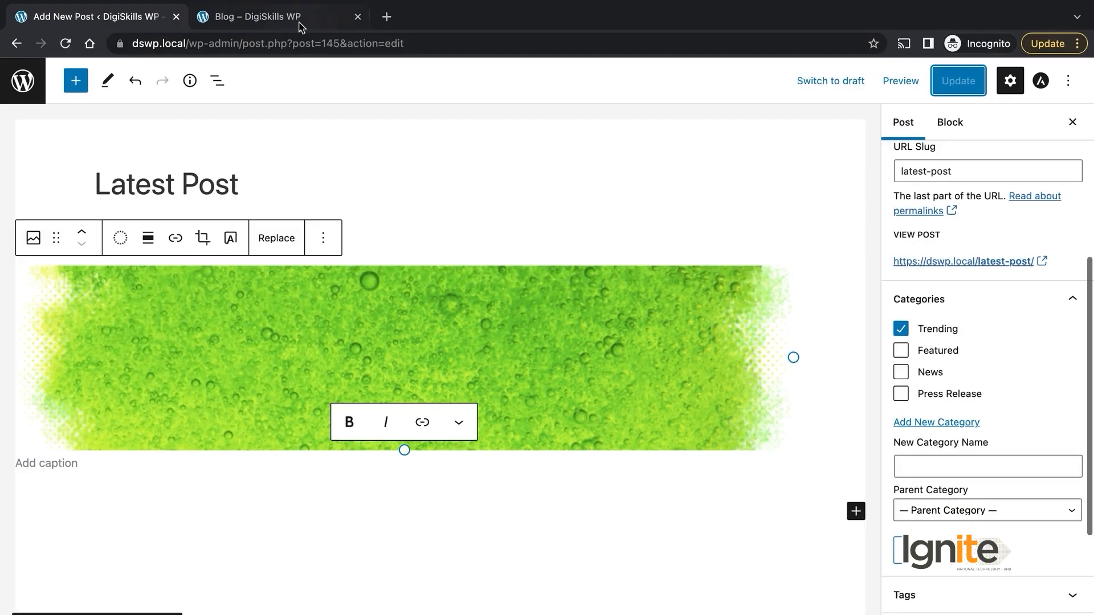
{"action": "left_click", "coordinate": [298, 20]}
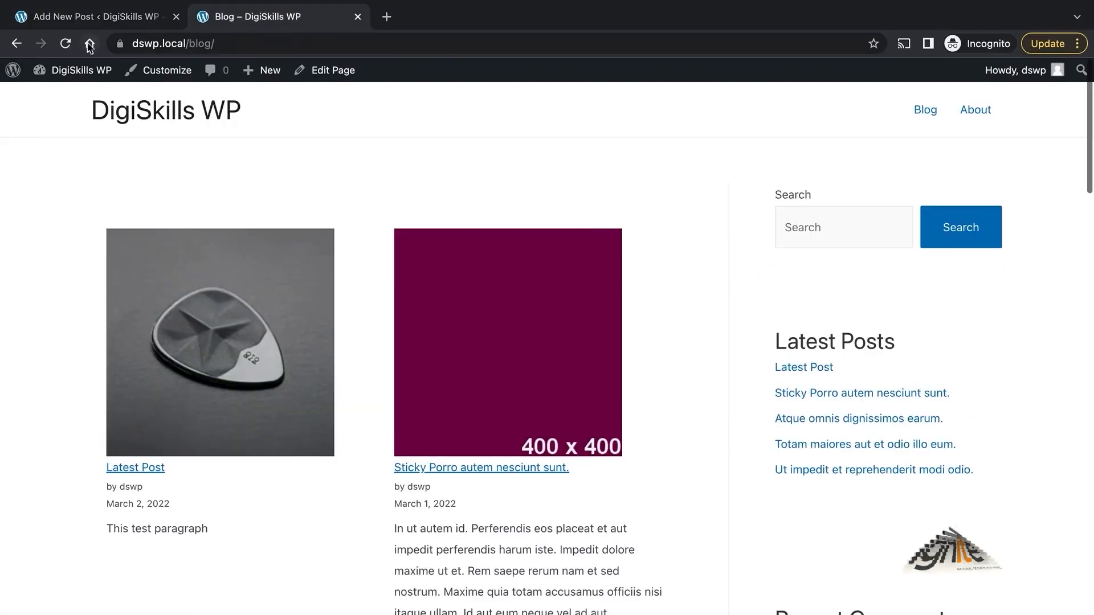
Step: Reload the blog, open Latest Post on the live site, then return to the editor
{"action": "left_click", "coordinate": [67, 39]}
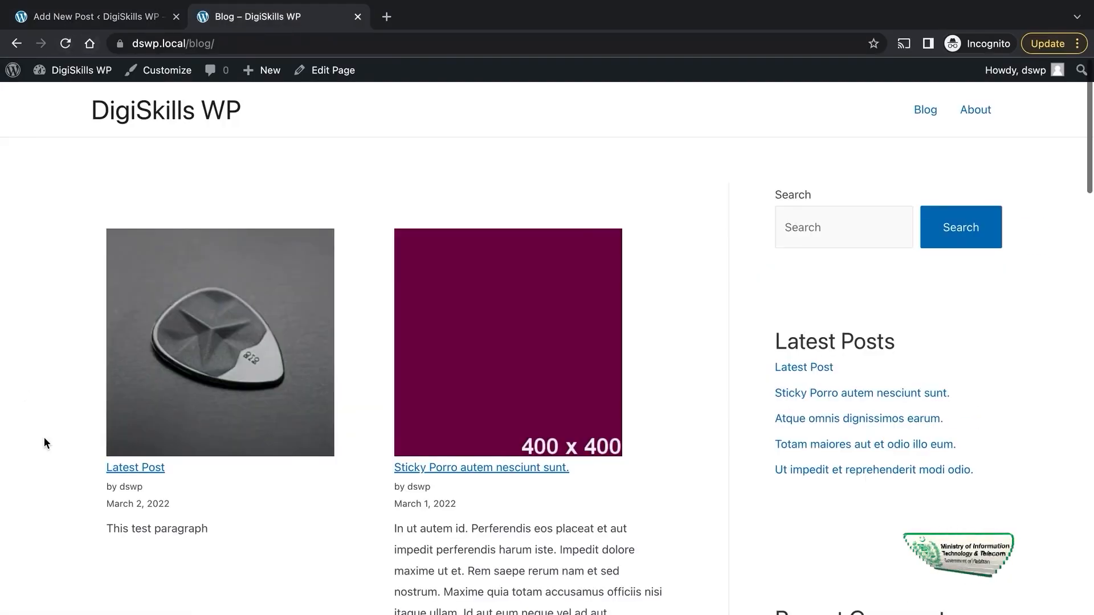
{"action": "scroll", "coordinate": [43, 436], "scroll_direction": "down", "scroll_amount": 3}
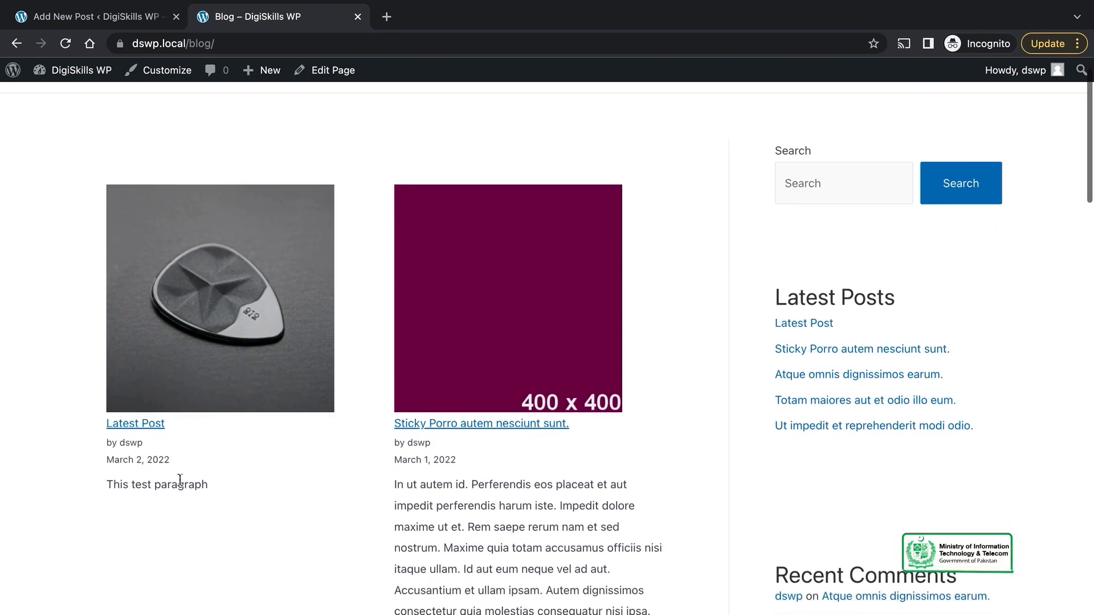
{"action": "scroll", "coordinate": [195, 419], "scroll_direction": "up", "scroll_amount": 2}
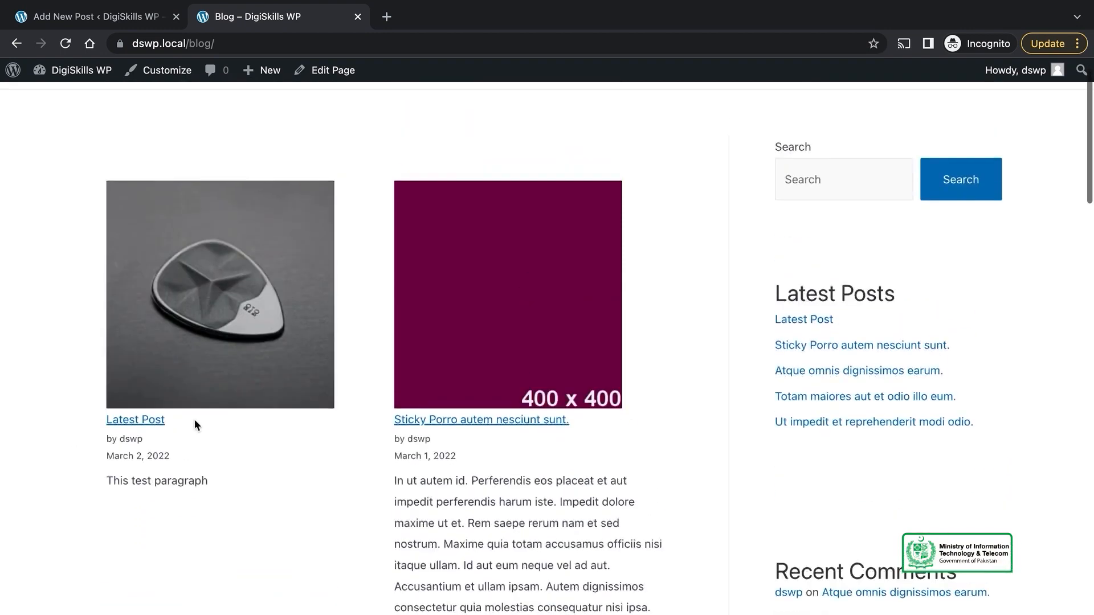
{"action": "left_click", "coordinate": [133, 418]}
{"action": "scroll", "coordinate": [362, 456], "scroll_direction": "down", "scroll_amount": 5}
{"action": "scroll", "coordinate": [361, 456], "scroll_direction": "up", "scroll_amount": 5}
{"action": "mouse_move", "coordinate": [99, 25]}
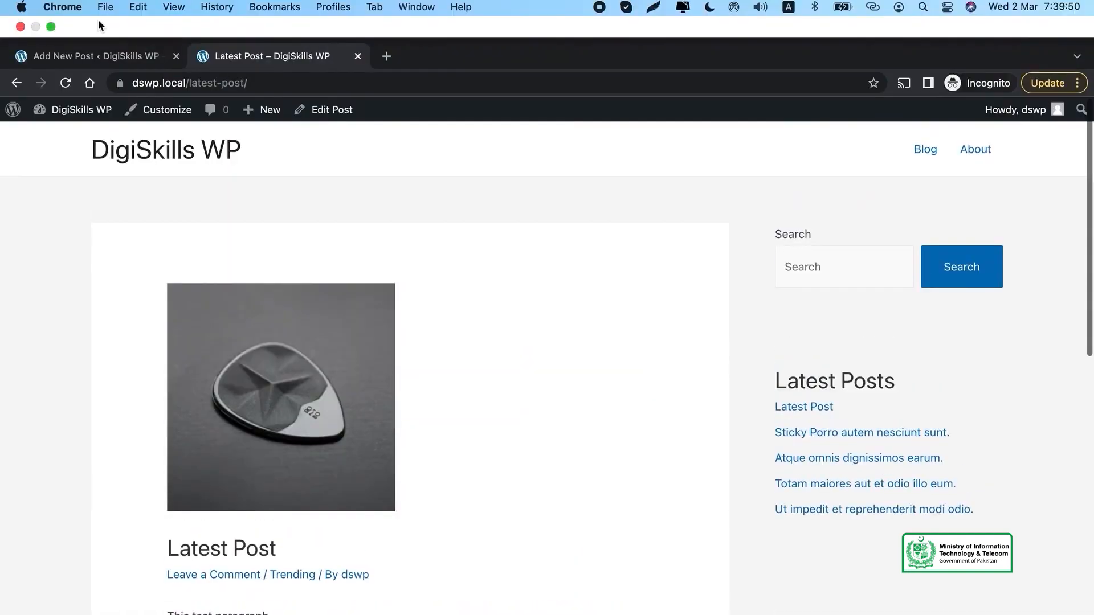
{"action": "left_click", "coordinate": [102, 52]}
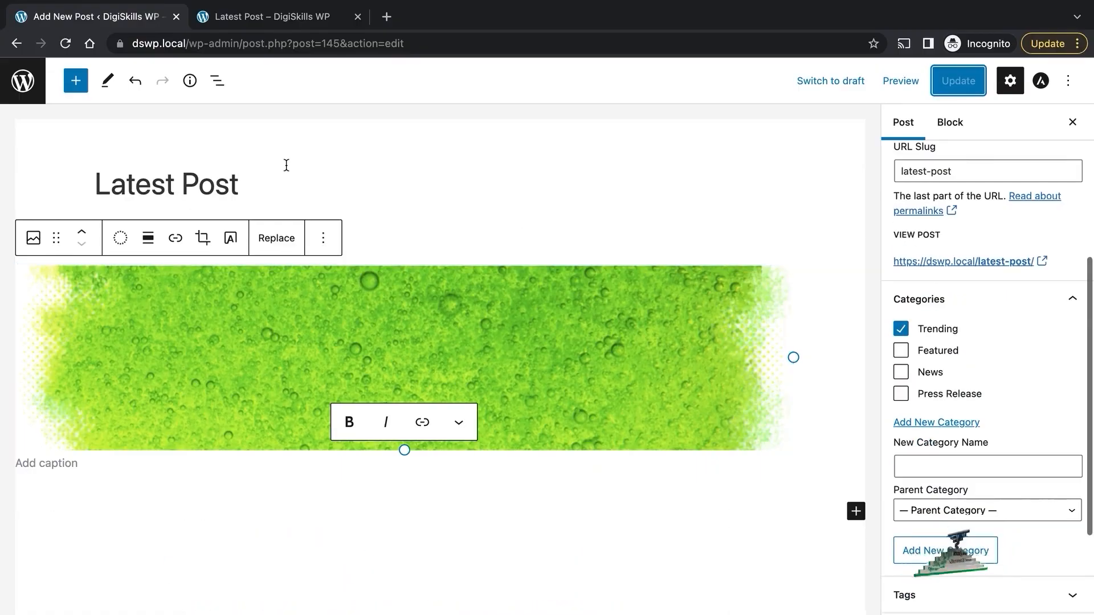
Step: Check the All Posts list, the live post and the blog page, ending on the posts list
{"action": "left_click", "coordinate": [22, 80]}
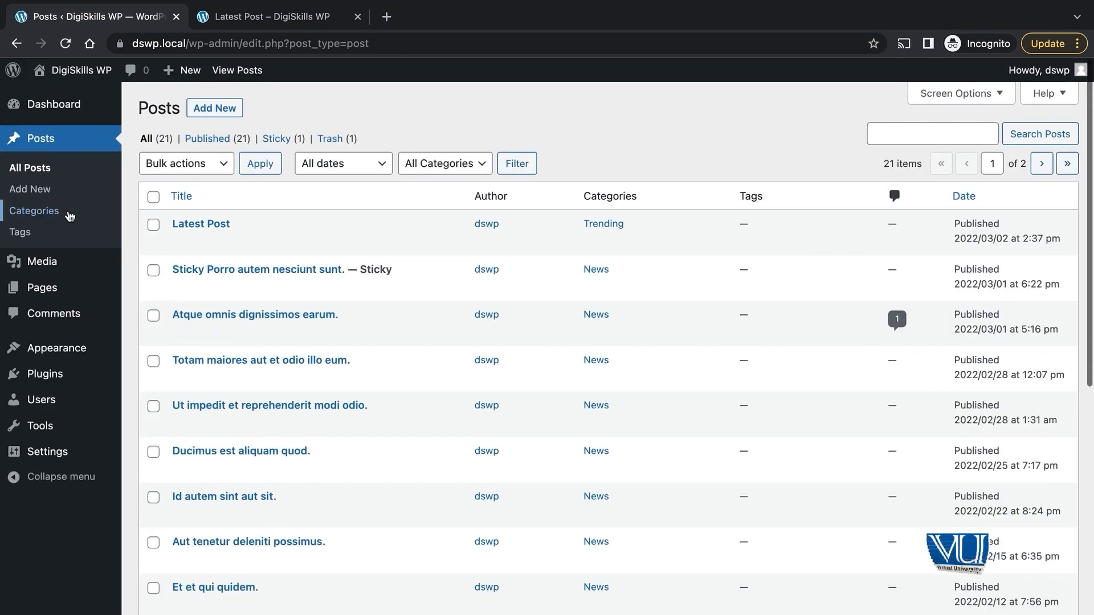
{"action": "left_click", "coordinate": [29, 168]}
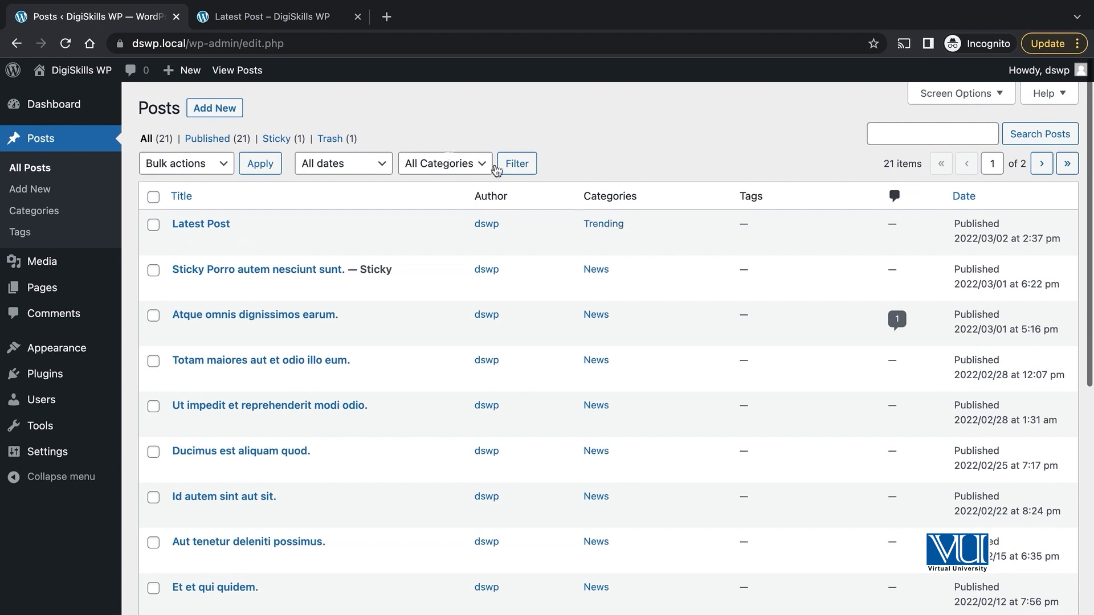
{"action": "left_click", "coordinate": [269, 24]}
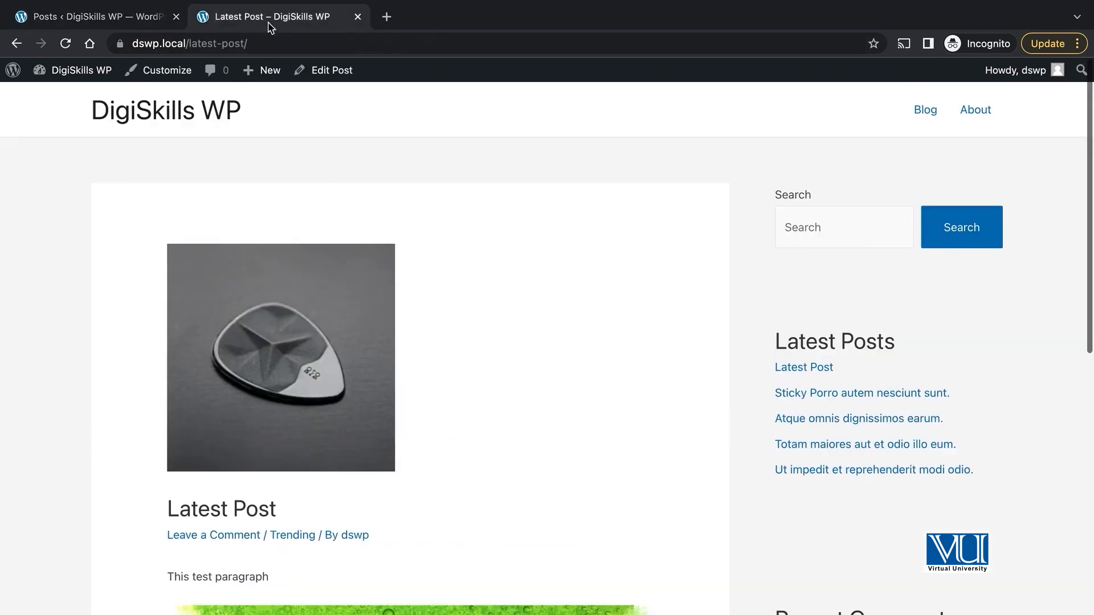
{"action": "left_click", "coordinate": [925, 110]}
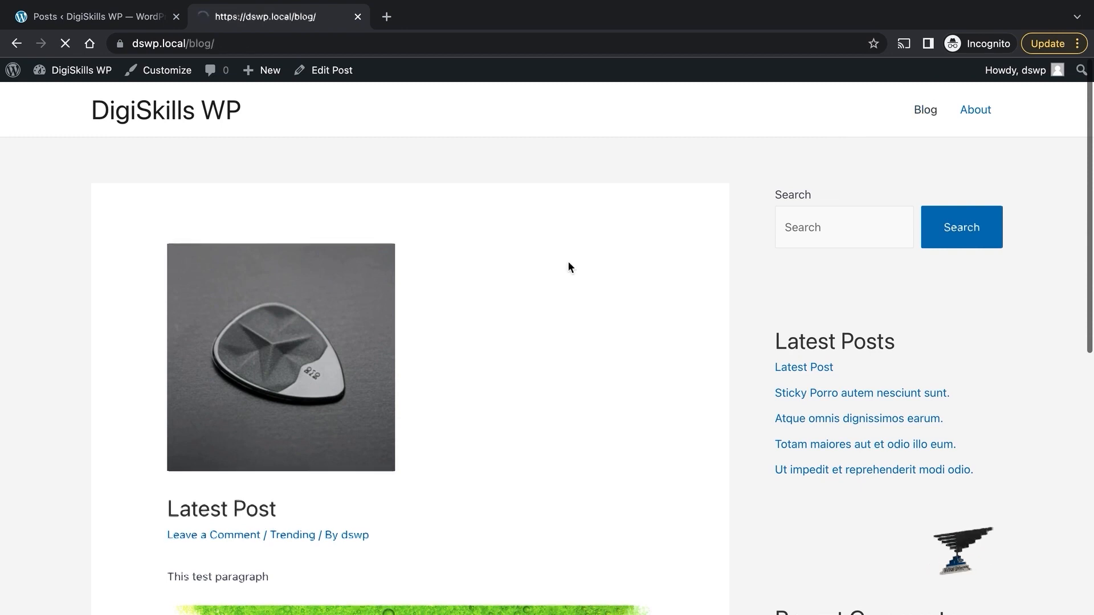
{"action": "scroll", "coordinate": [641, 371], "scroll_direction": "down", "scroll_amount": 8}
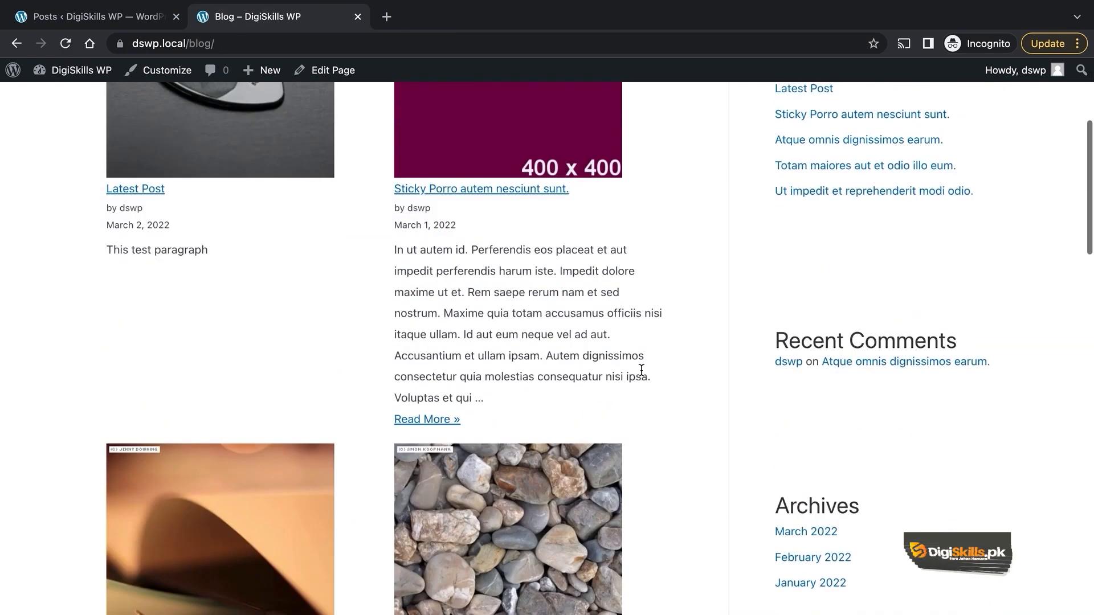
{"action": "scroll", "coordinate": [641, 375], "scroll_direction": "down", "scroll_amount": 2}
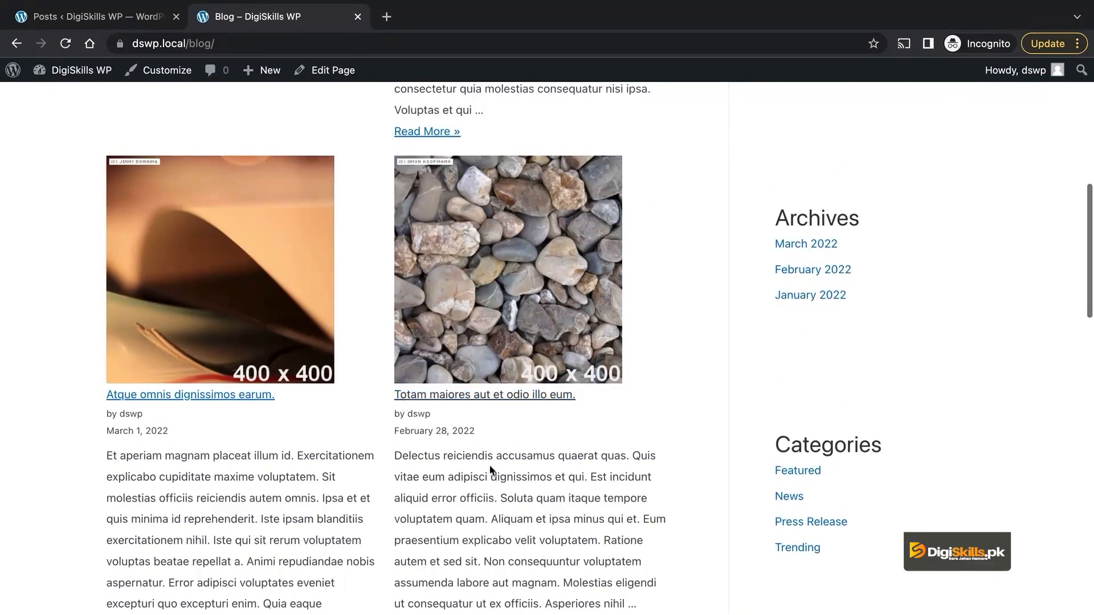
{"action": "scroll", "coordinate": [545, 508], "scroll_direction": "up", "scroll_amount": 6}
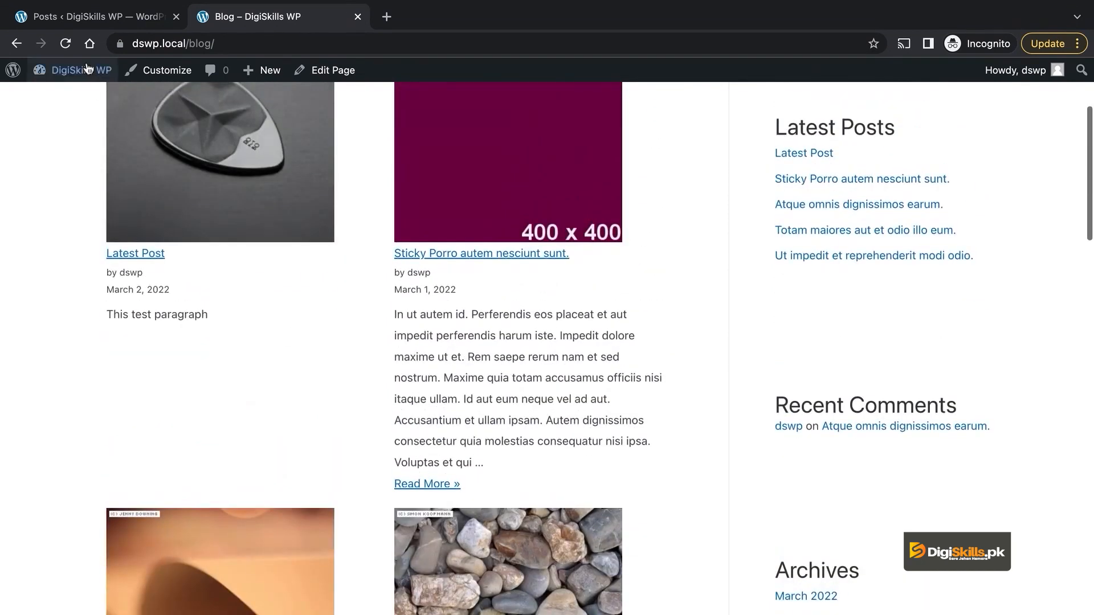
{"action": "left_click", "coordinate": [97, 21]}
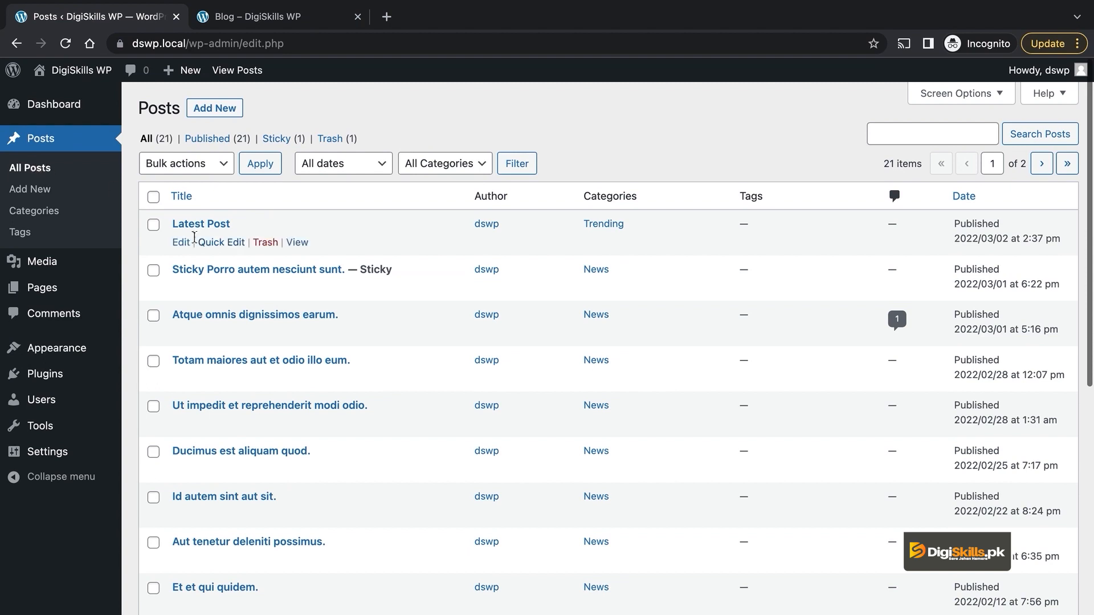
Step: Open Latest Post for editing, expand its Tags panel and focus the Add New Tag field
{"action": "left_click", "coordinate": [181, 242]}
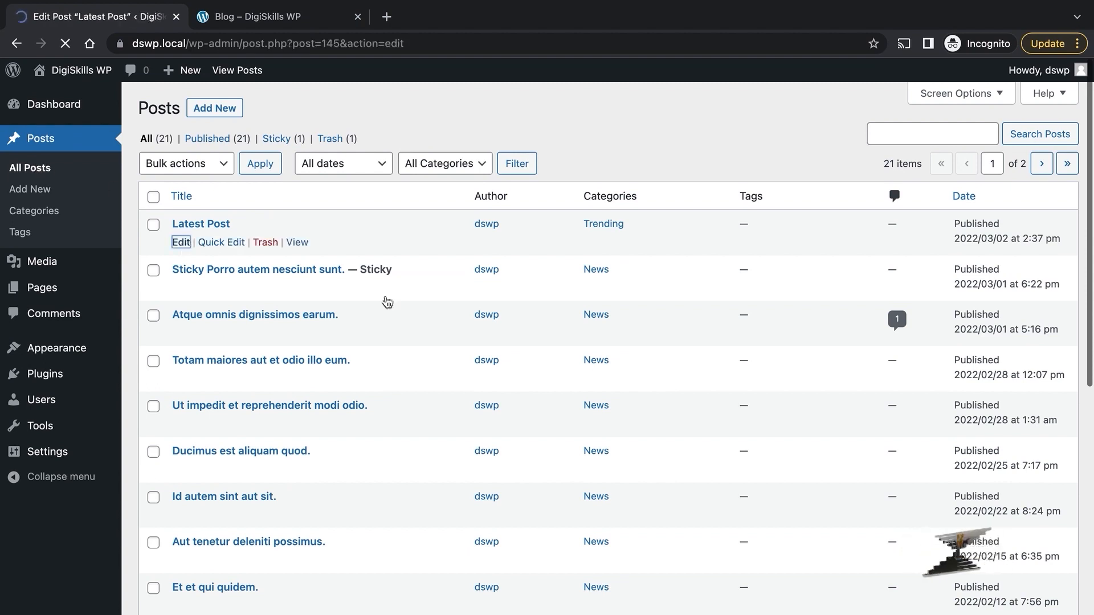
{"action": "scroll", "coordinate": [943, 388], "scroll_direction": "down", "scroll_amount": 5}
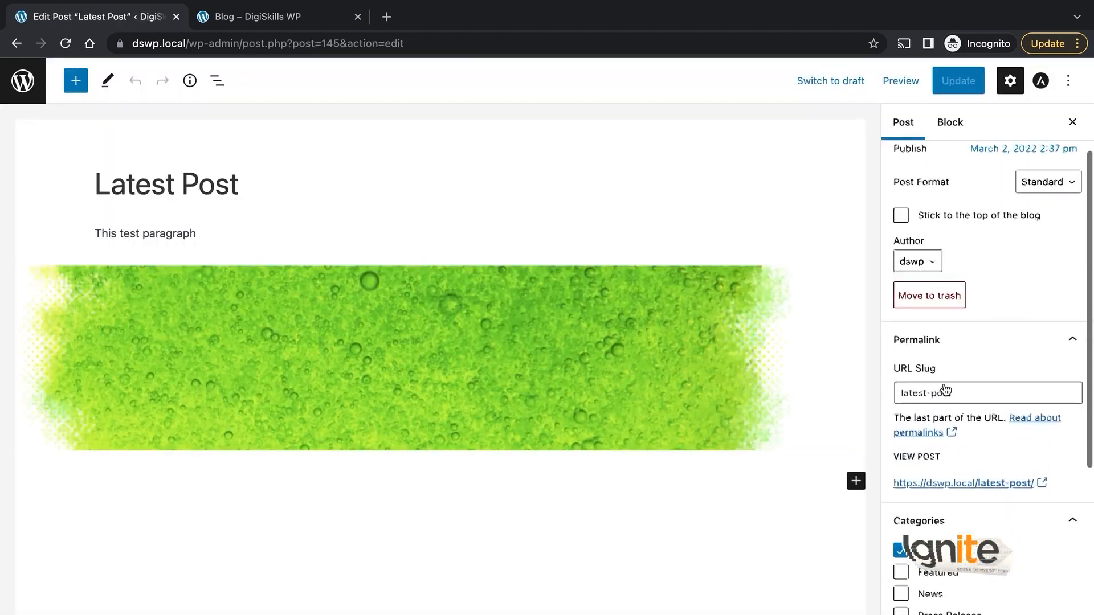
{"action": "scroll", "coordinate": [944, 385], "scroll_direction": "down", "scroll_amount": 2}
{"action": "left_click", "coordinate": [962, 444]}
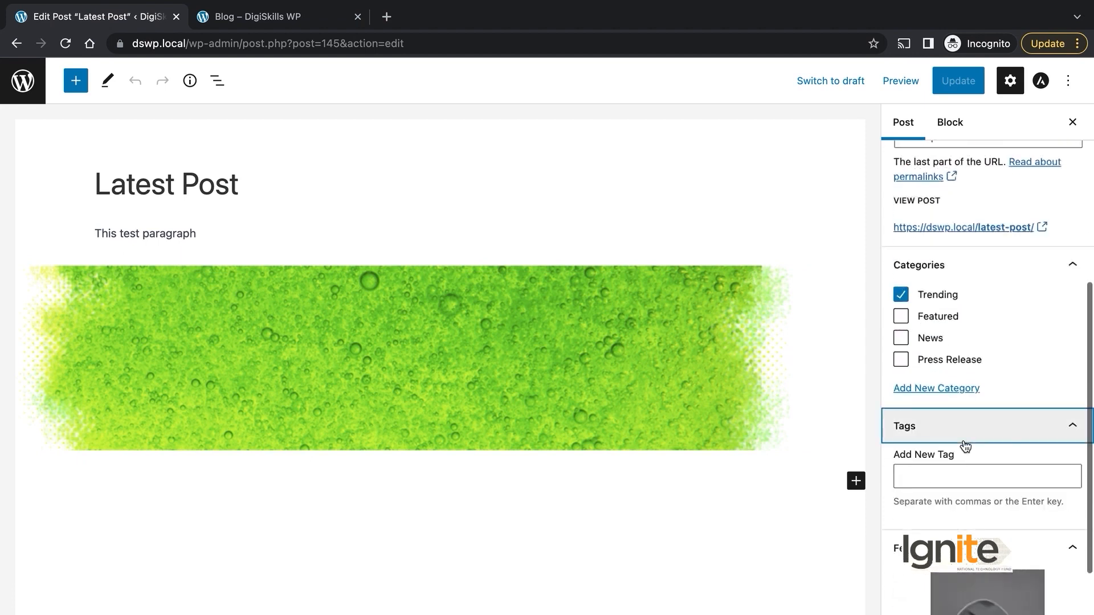
{"action": "scroll", "coordinate": [965, 446], "scroll_direction": "down", "scroll_amount": 1}
{"action": "left_click", "coordinate": [949, 407]}
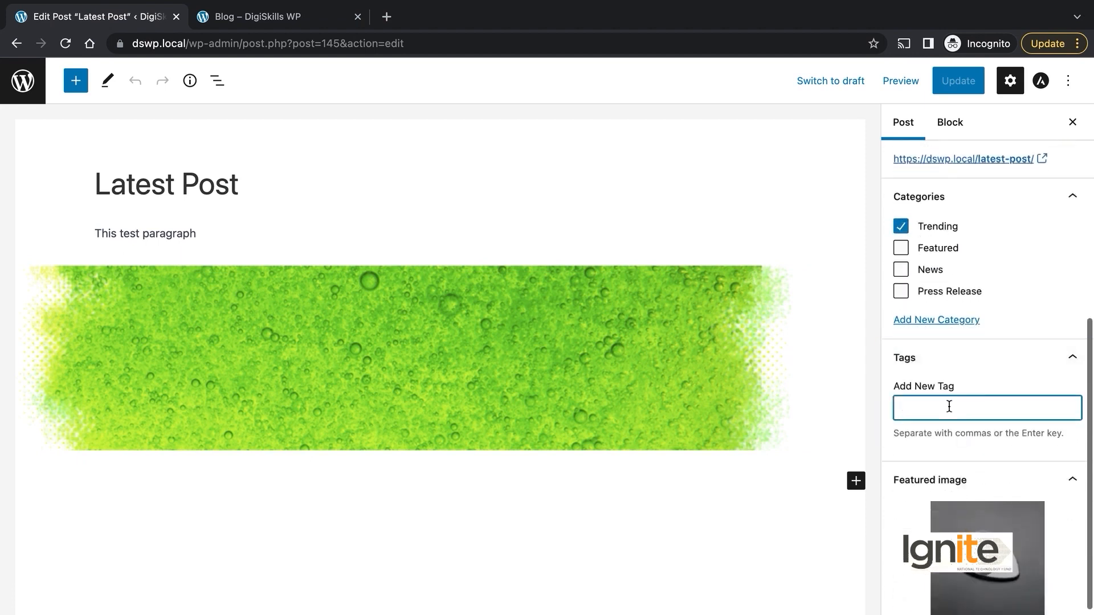
{"action": "scroll", "coordinate": [949, 406], "scroll_direction": "down", "scroll_amount": 1}
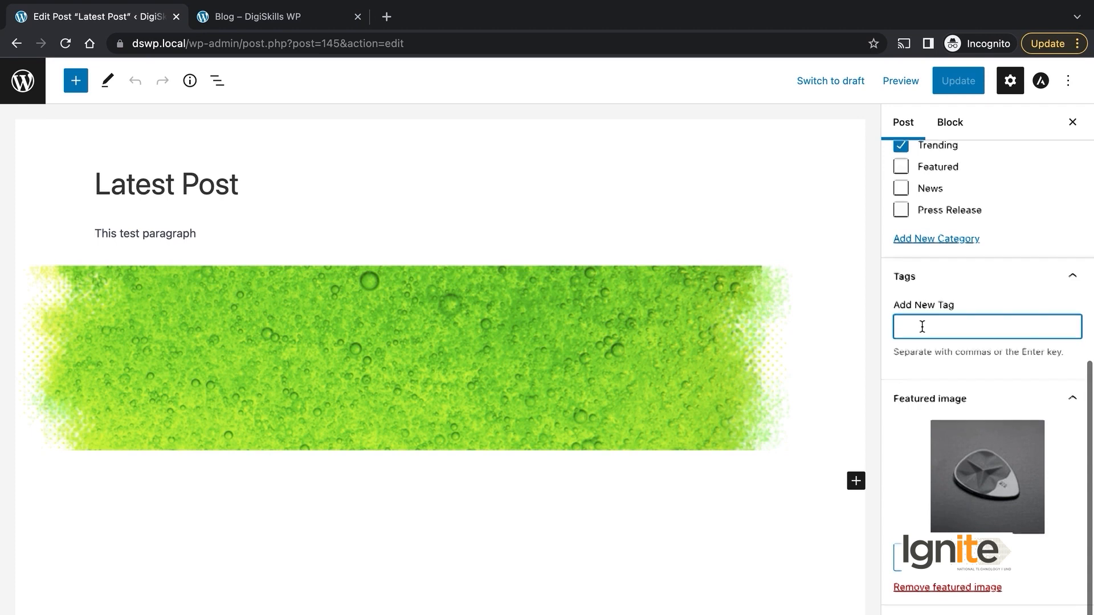
{"action": "scroll", "coordinate": [922, 327], "scroll_direction": "up", "scroll_amount": 1}
{"action": "scroll", "coordinate": [921, 332], "scroll_direction": "up", "scroll_amount": 1}
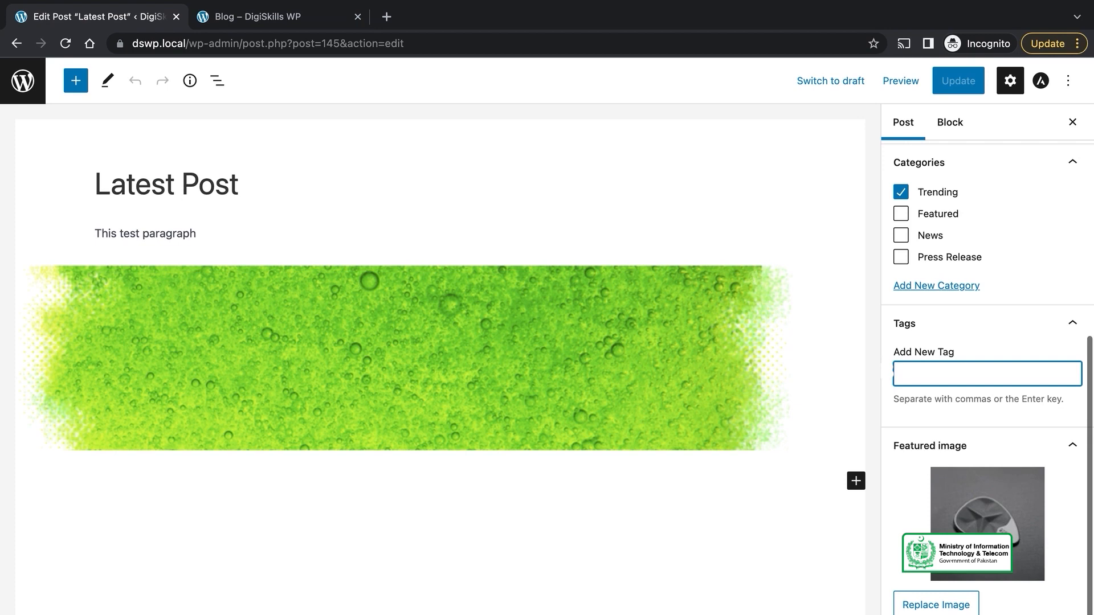
Step: Update Latest Post, file it under Press Release, and add the tag 'Breaking'
{"action": "left_click", "coordinate": [943, 86]}
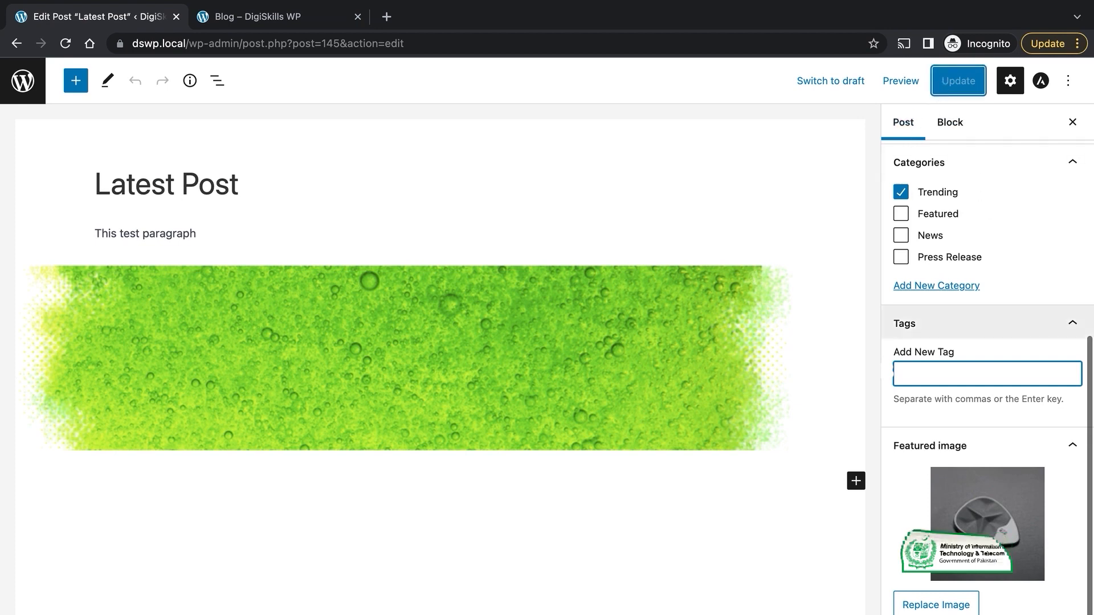
{"action": "left_click", "coordinate": [952, 259]}
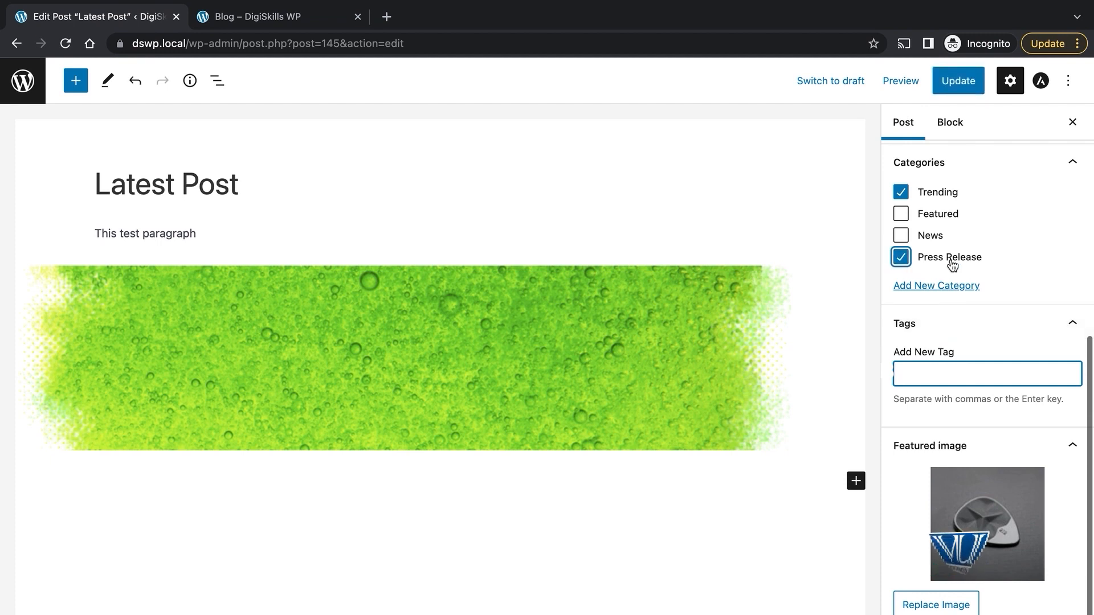
{"action": "type", "text": "Breaking"}
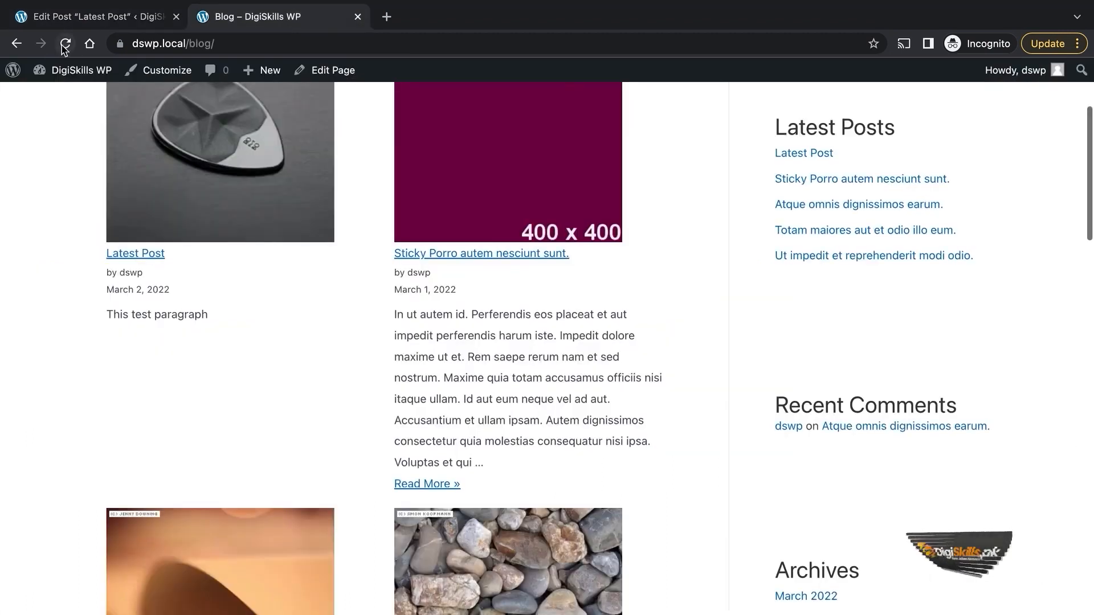
Step: Go back to the Edit Post tab for Latest Post
{"action": "left_click", "coordinate": [74, 22]}
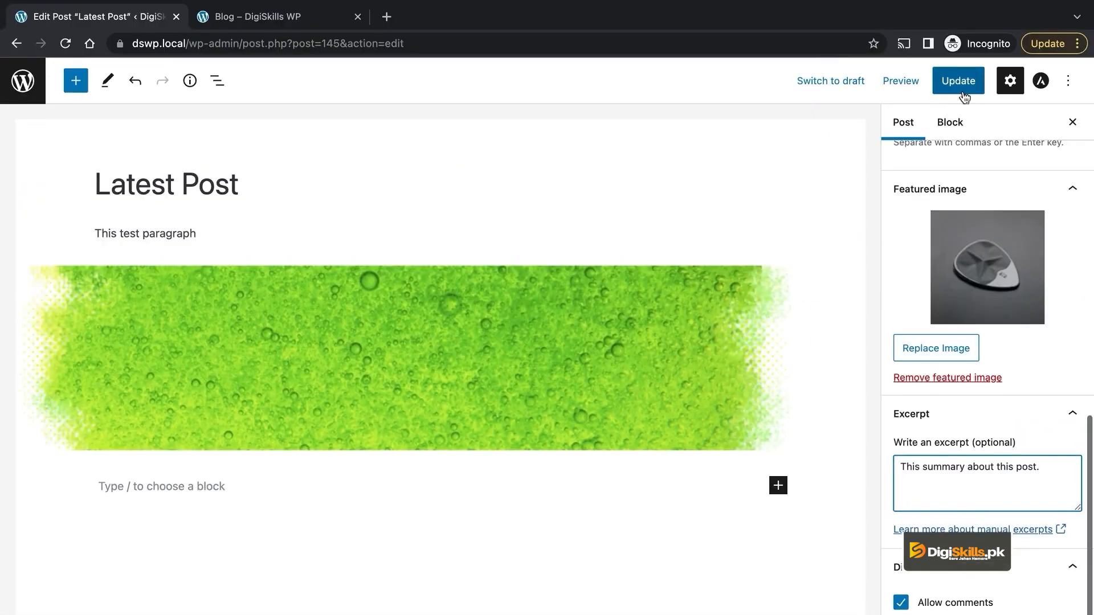
{"action": "left_click", "coordinate": [961, 84]}
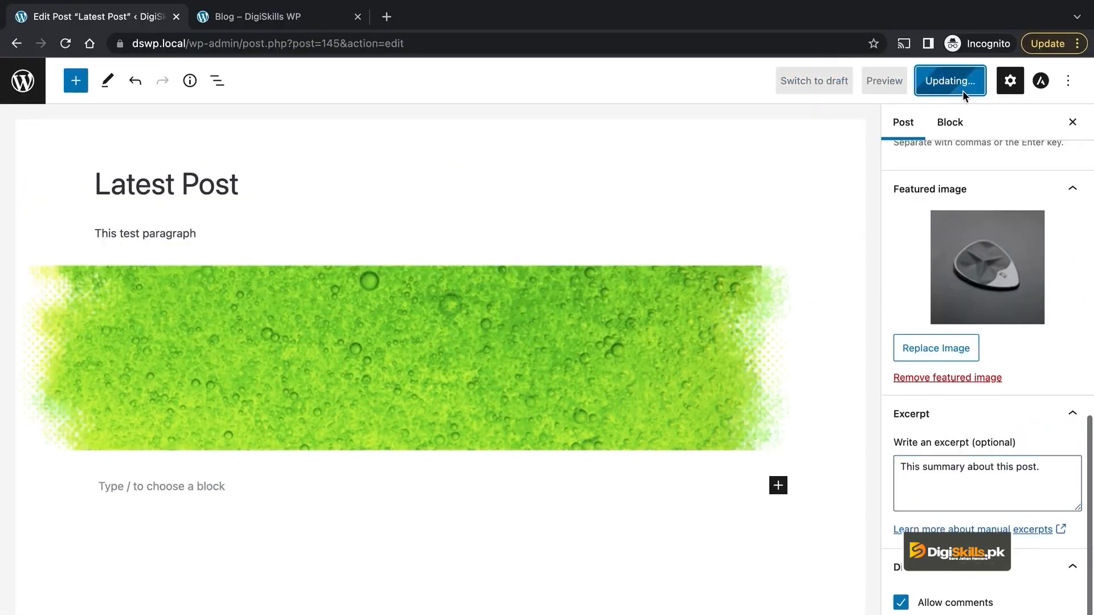
{"action": "scroll", "coordinate": [977, 444], "scroll_direction": "up", "scroll_amount": 2}
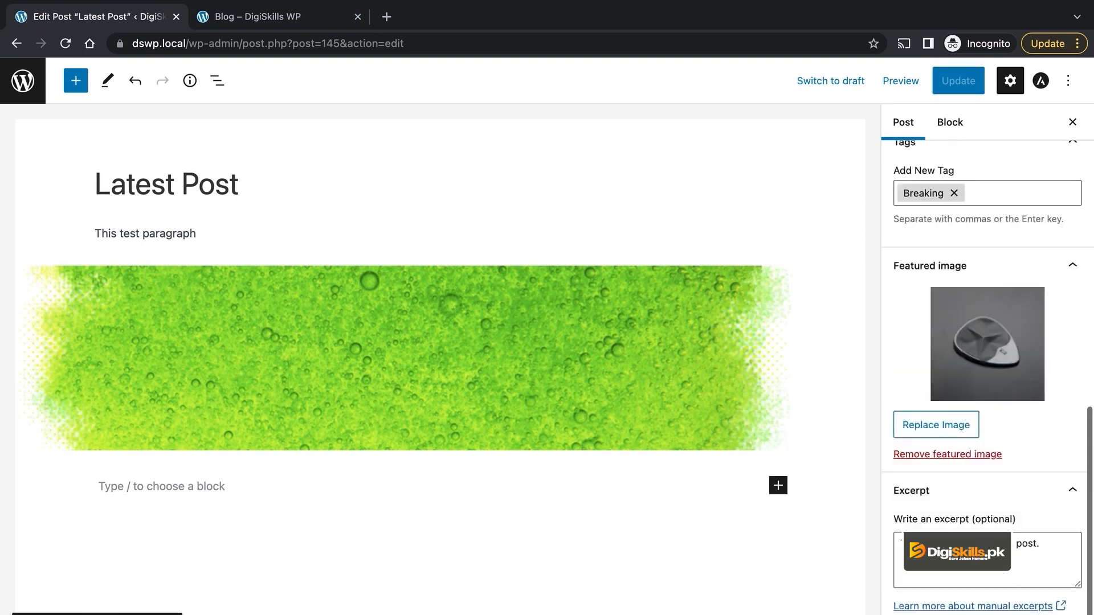
{"action": "scroll", "coordinate": [980, 535], "scroll_direction": "down", "scroll_amount": 2}
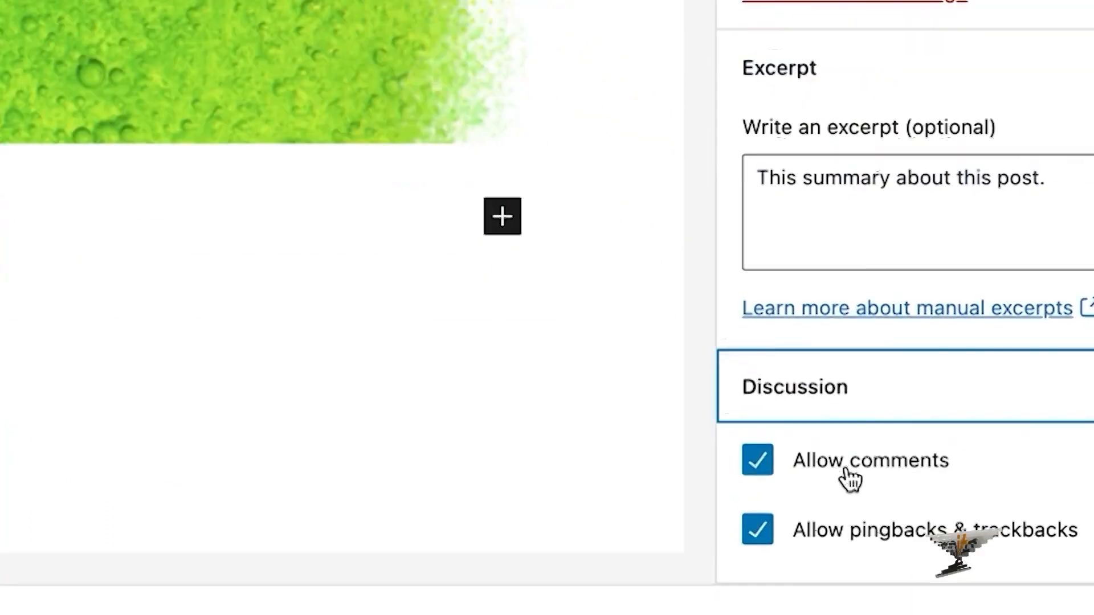
{"action": "left_click", "coordinate": [836, 453]}
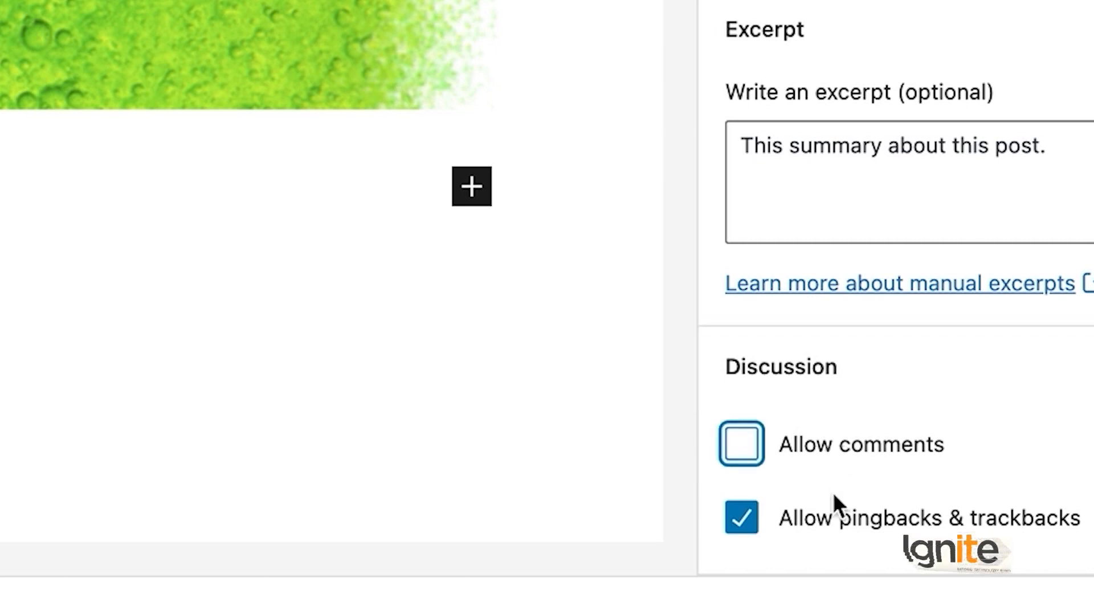
{"action": "left_click", "coordinate": [863, 522]}
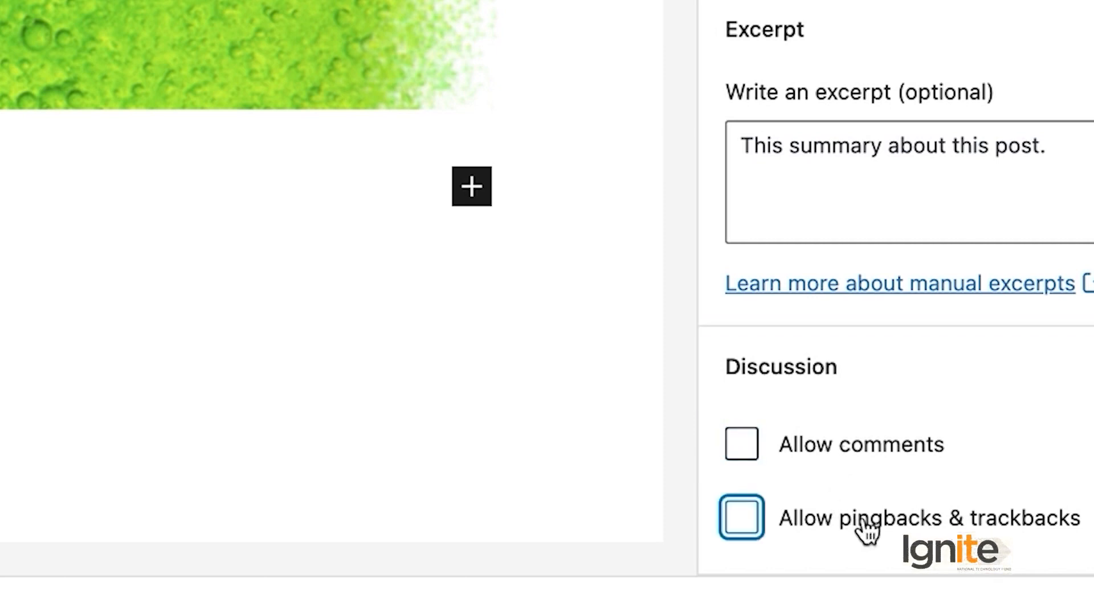
{"action": "left_click", "coordinate": [833, 444]}
{"action": "left_click", "coordinate": [823, 523]}
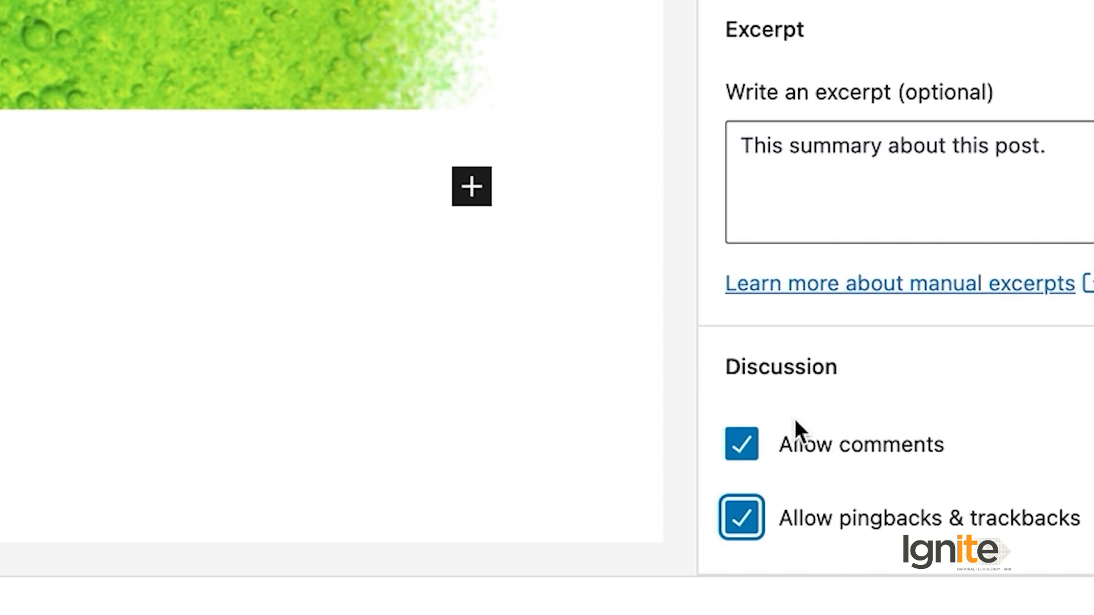
{"action": "left_click", "coordinate": [809, 443]}
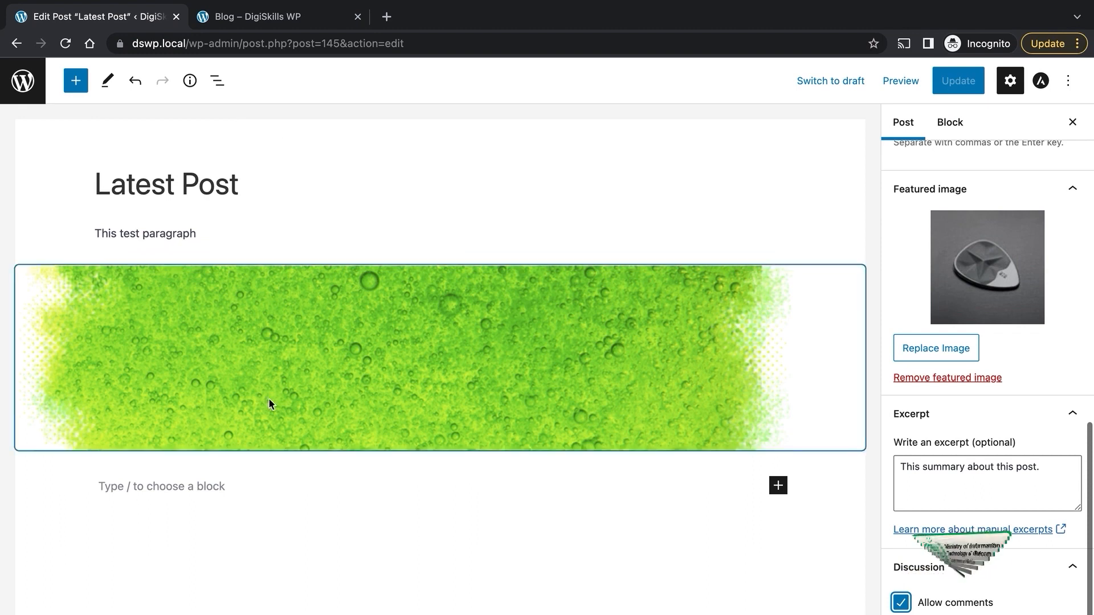
Step: Check the published post's comment box on the blog front end
{"action": "left_click", "coordinate": [260, 12]}
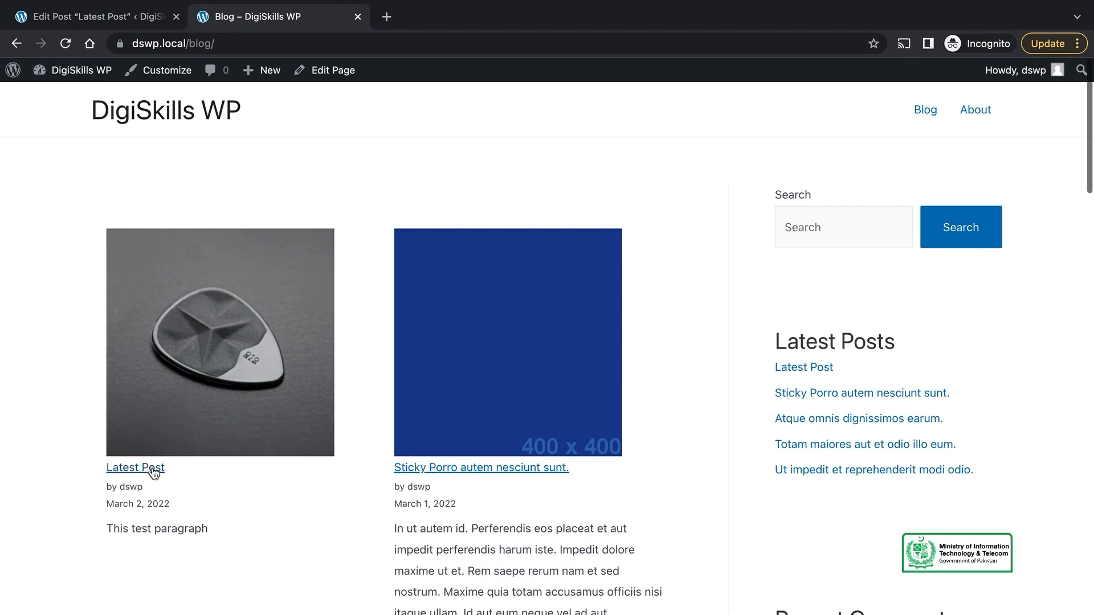
{"action": "scroll", "coordinate": [496, 293], "scroll_direction": "down", "scroll_amount": 10}
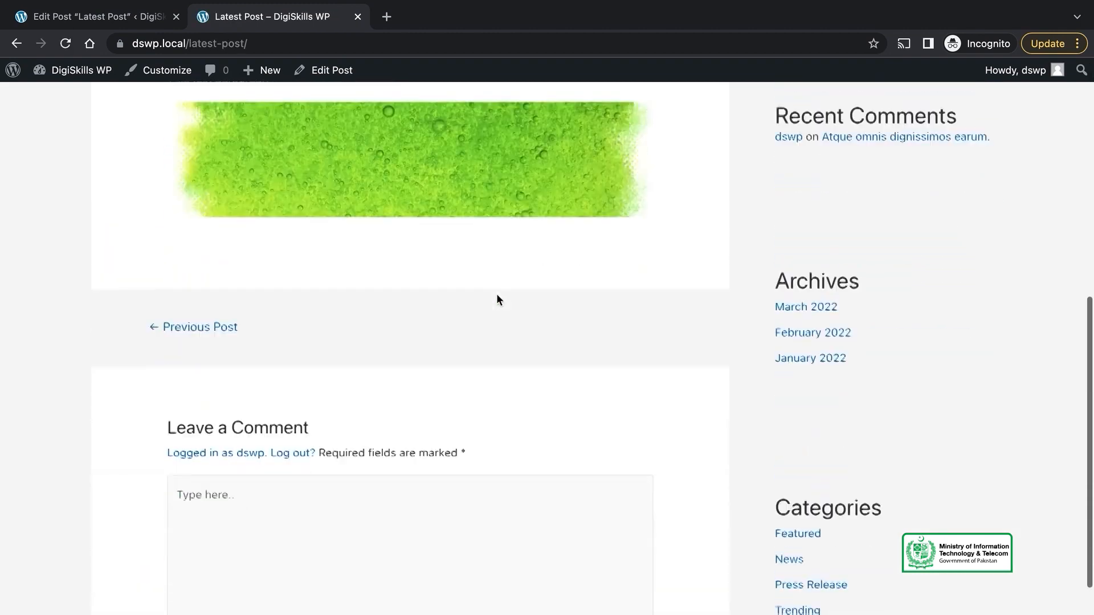
{"action": "left_click", "coordinate": [335, 571]}
{"action": "scroll", "coordinate": [425, 525], "scroll_direction": "down", "scroll_amount": 3}
{"action": "scroll", "coordinate": [425, 526], "scroll_direction": "up", "scroll_amount": 4}
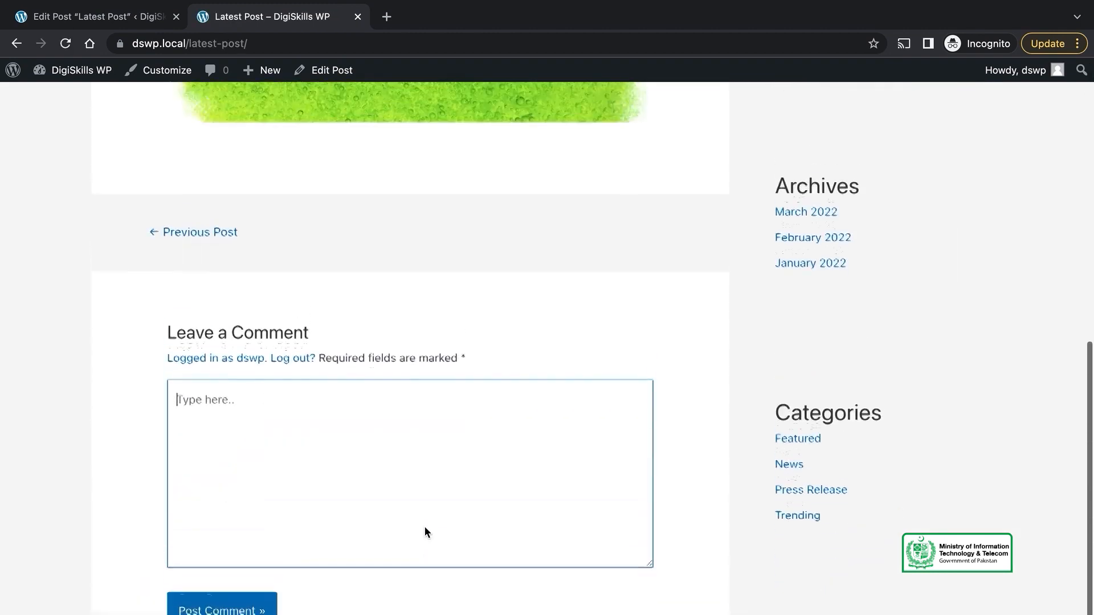
Step: Untick Allow comments on Latest Post and update it
{"action": "left_click", "coordinate": [98, 18]}
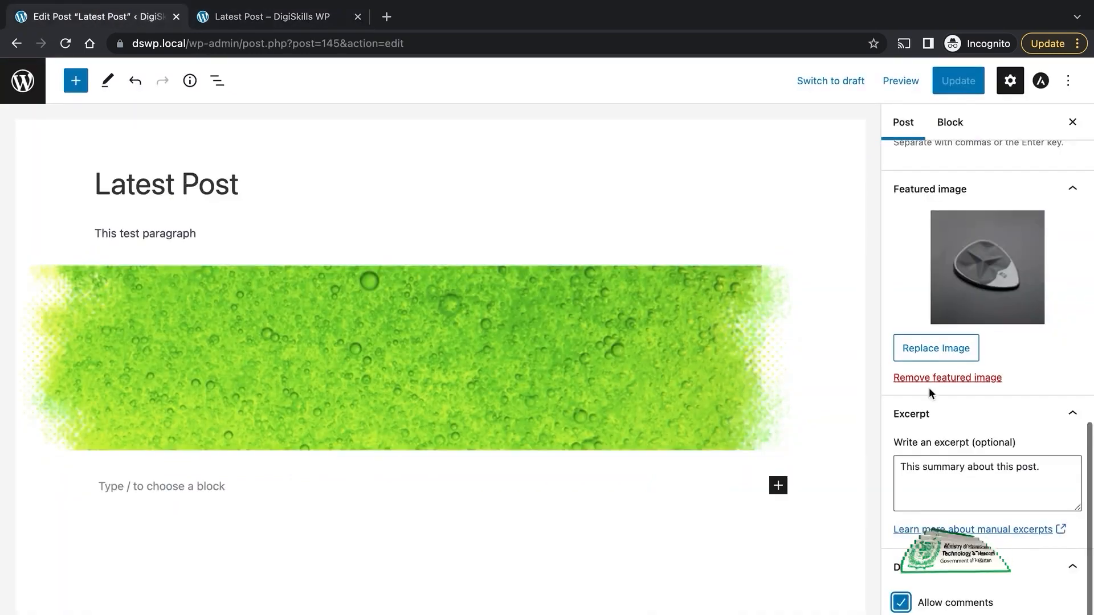
{"action": "left_click", "coordinate": [950, 605]}
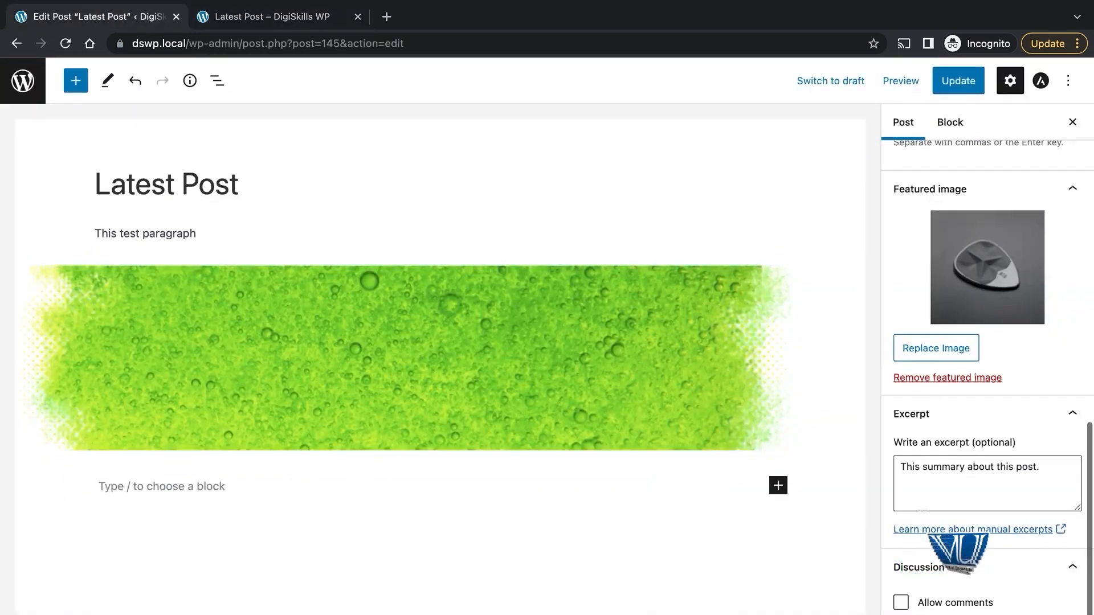
{"action": "left_click", "coordinate": [951, 86]}
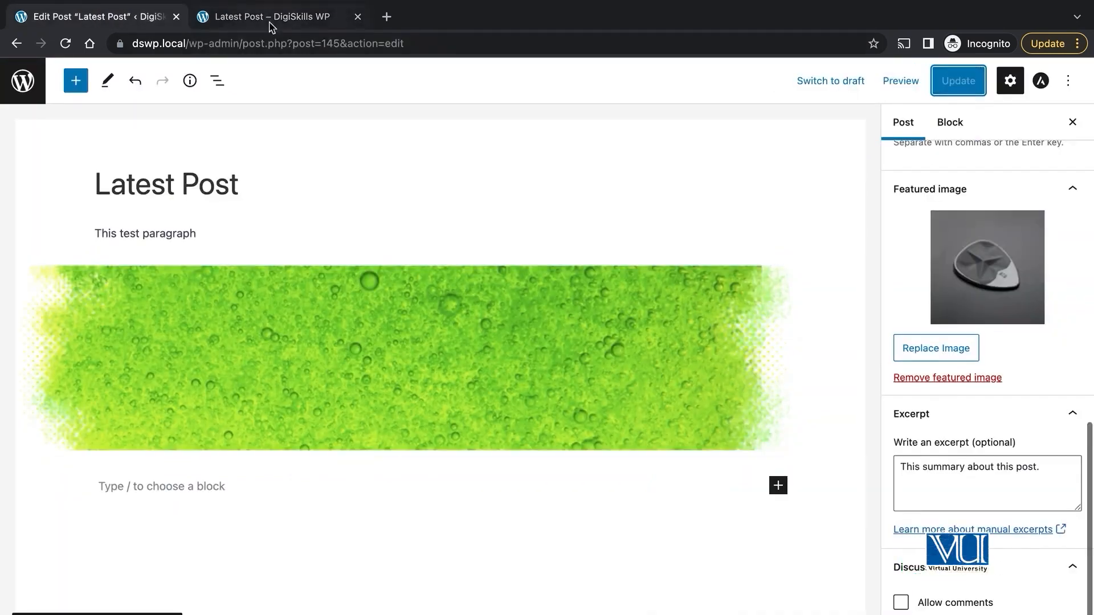
Step: Verify the live Latest Post page no longer offers comments, then return to the editor
{"action": "left_click", "coordinate": [271, 23]}
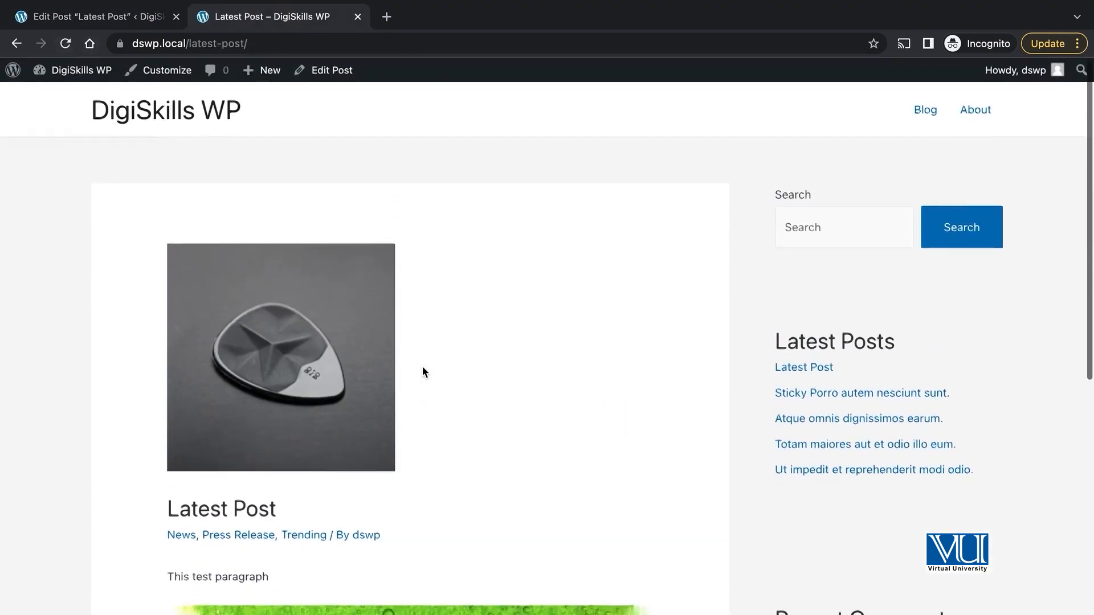
{"action": "scroll", "coordinate": [422, 372], "scroll_direction": "down", "scroll_amount": 10}
{"action": "scroll", "coordinate": [422, 372], "scroll_direction": "up", "scroll_amount": 10}
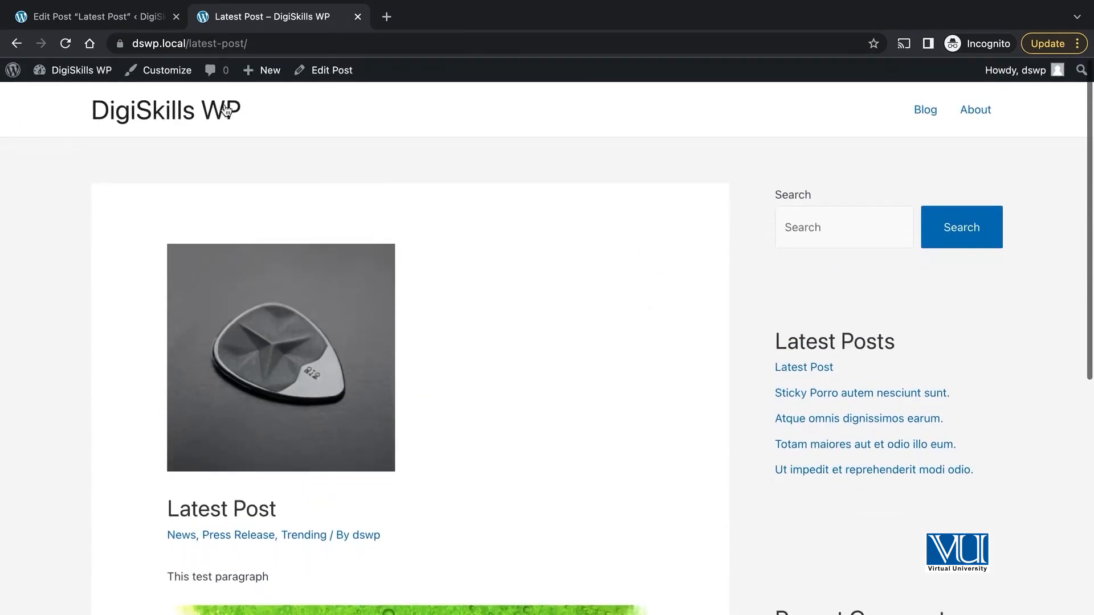
{"action": "left_click", "coordinate": [225, 112]}
{"action": "left_click", "coordinate": [142, 25]}
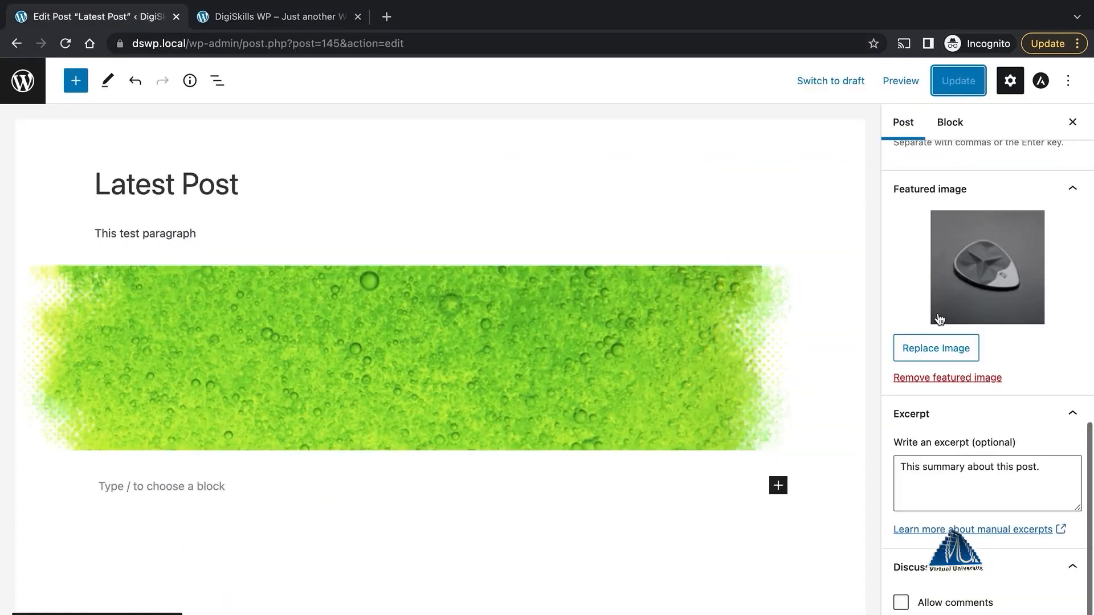
{"action": "scroll", "coordinate": [939, 319], "scroll_direction": "up", "scroll_amount": 6}
{"action": "scroll", "coordinate": [1009, 354], "scroll_direction": "down", "scroll_amount": 7}
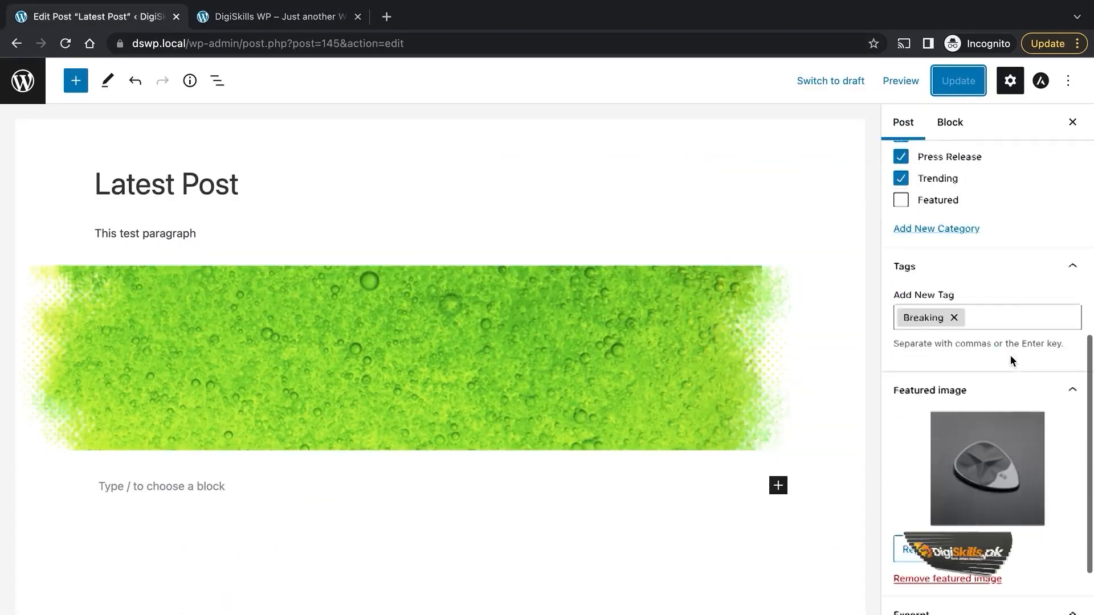
{"action": "scroll", "coordinate": [1010, 356], "scroll_direction": "up", "scroll_amount": 10}
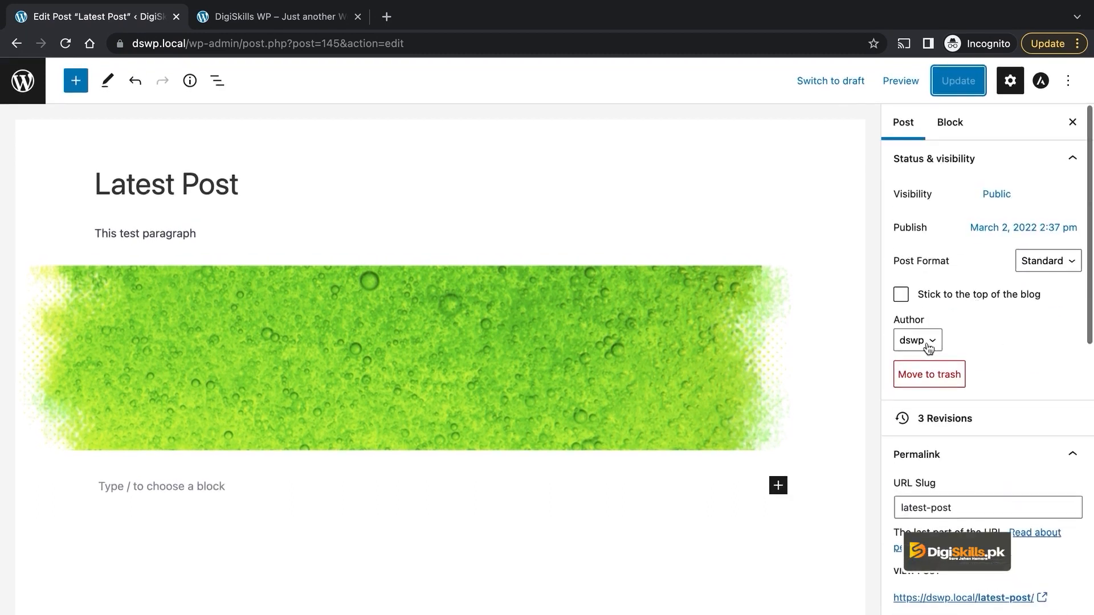
{"action": "left_click", "coordinate": [1001, 355]}
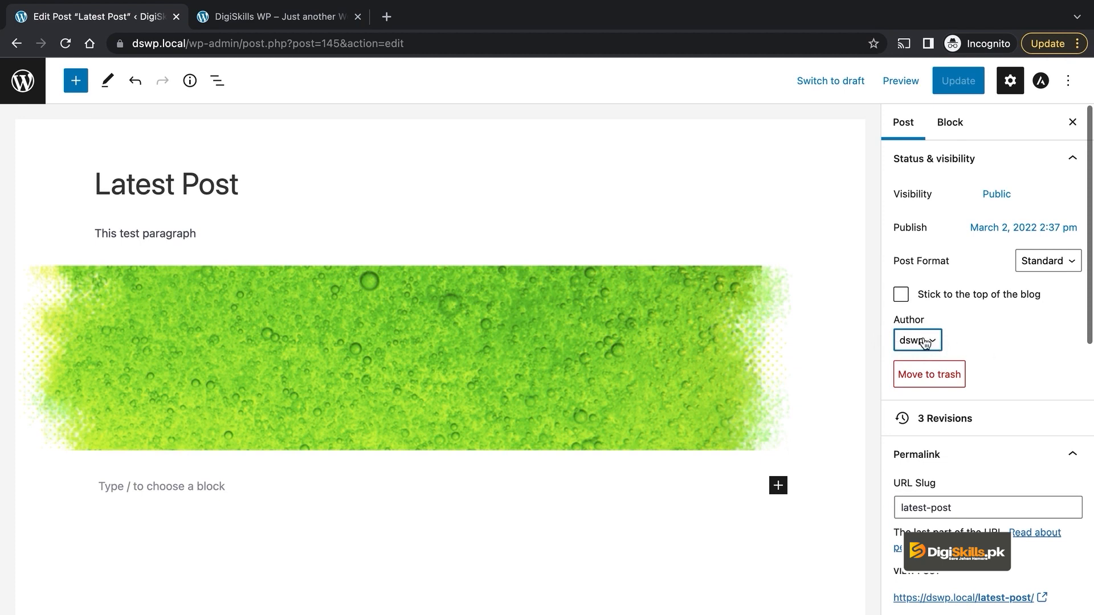
{"action": "left_click", "coordinate": [925, 342]}
{"action": "left_click", "coordinate": [1010, 341]}
{"action": "left_click", "coordinate": [926, 342]}
{"action": "left_click", "coordinate": [971, 350]}
{"action": "left_click", "coordinate": [922, 342]}
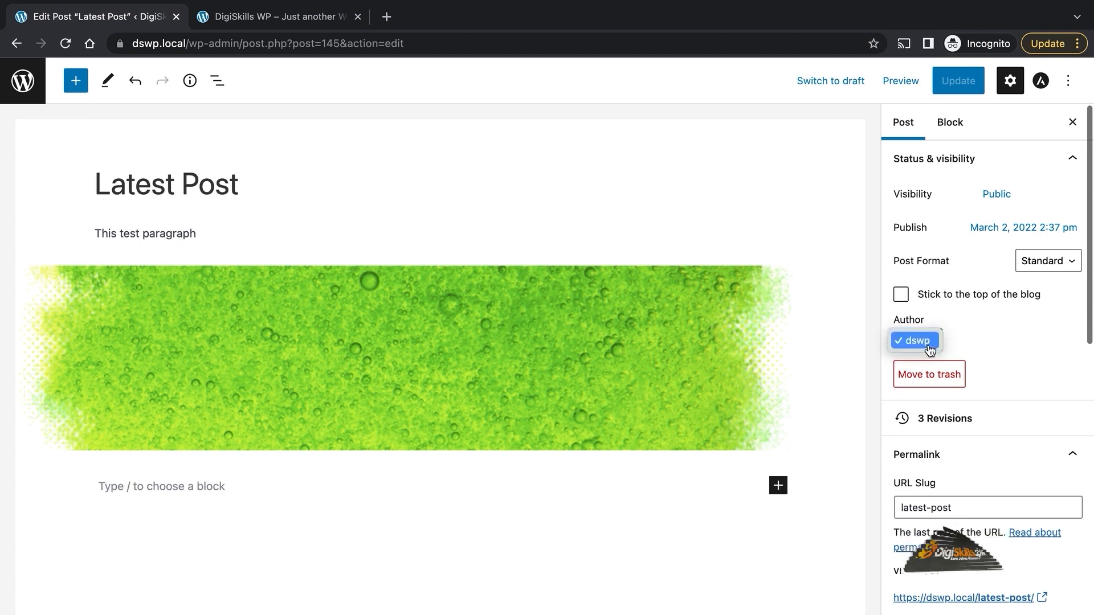
{"action": "left_click", "coordinate": [926, 340]}
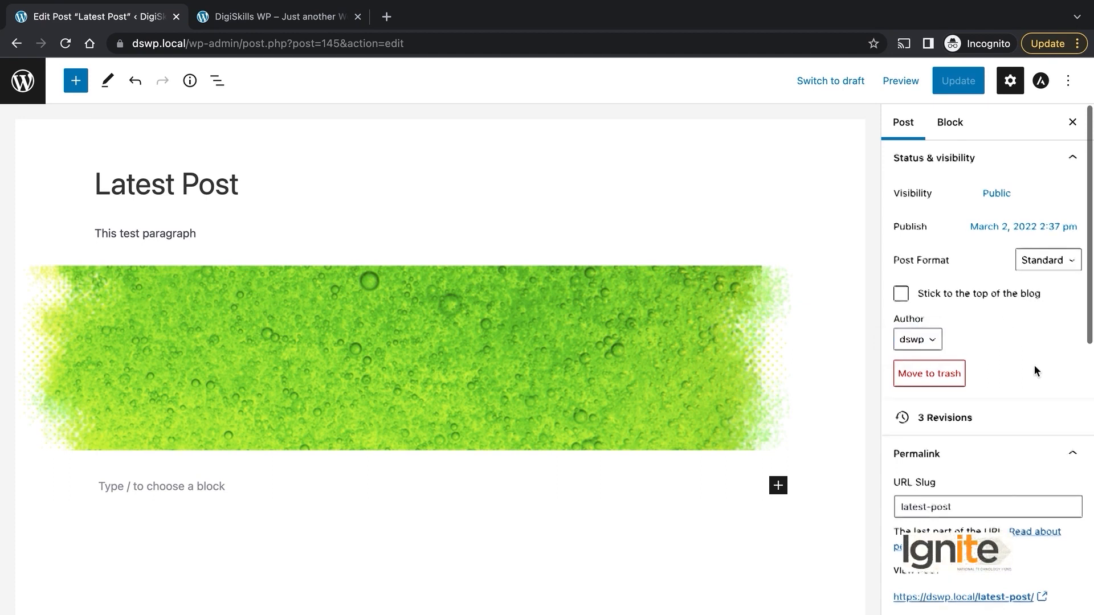
{"action": "scroll", "coordinate": [1034, 365], "scroll_direction": "down", "scroll_amount": 2}
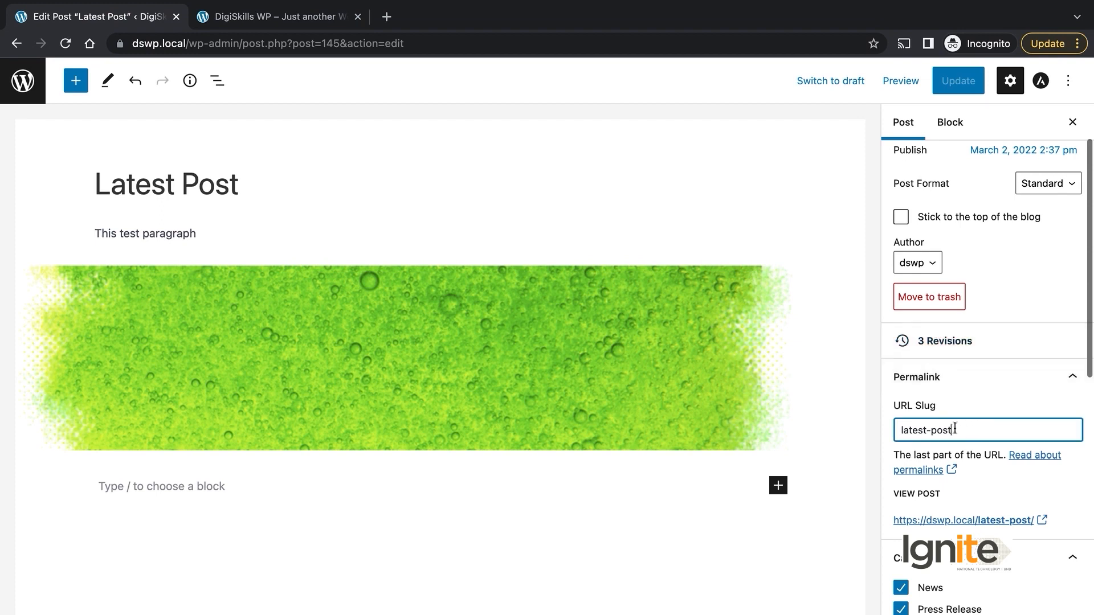
Step: Open Latest Post from the blog listing and inspect the slug in its address
{"action": "left_click", "coordinate": [238, 15]}
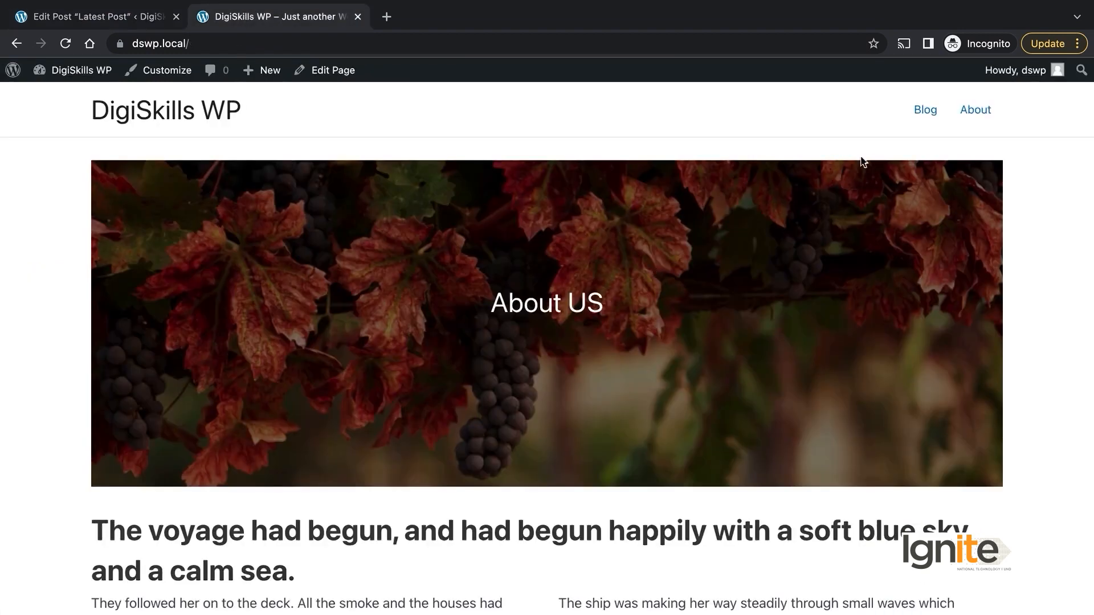
{"action": "left_click", "coordinate": [915, 112]}
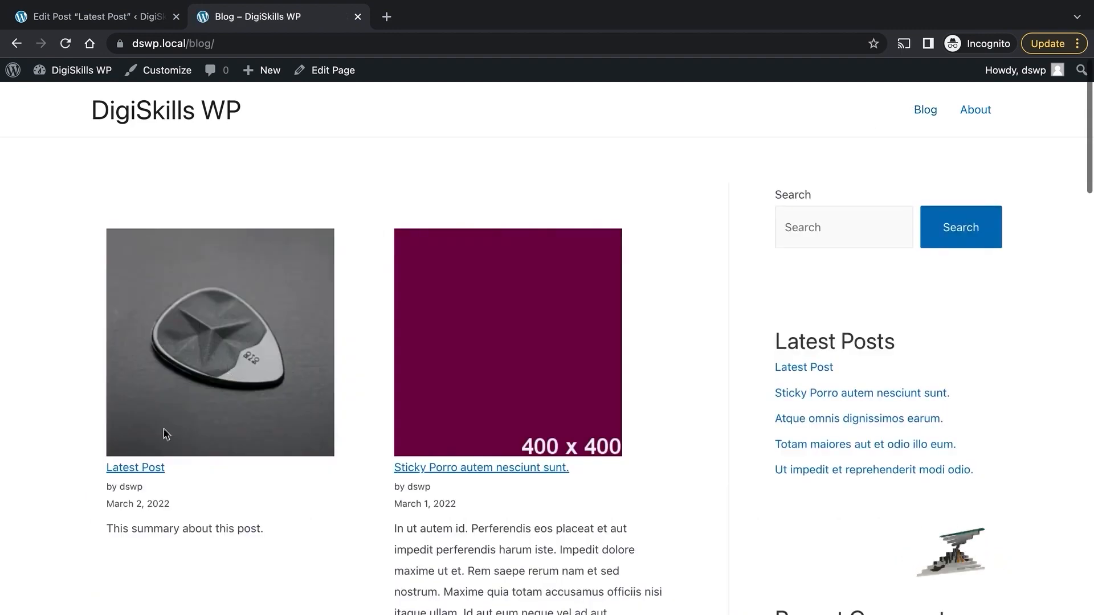
{"action": "left_click", "coordinate": [148, 466]}
{"action": "left_click", "coordinate": [189, 44]}
{"action": "left_click", "coordinate": [257, 44]}
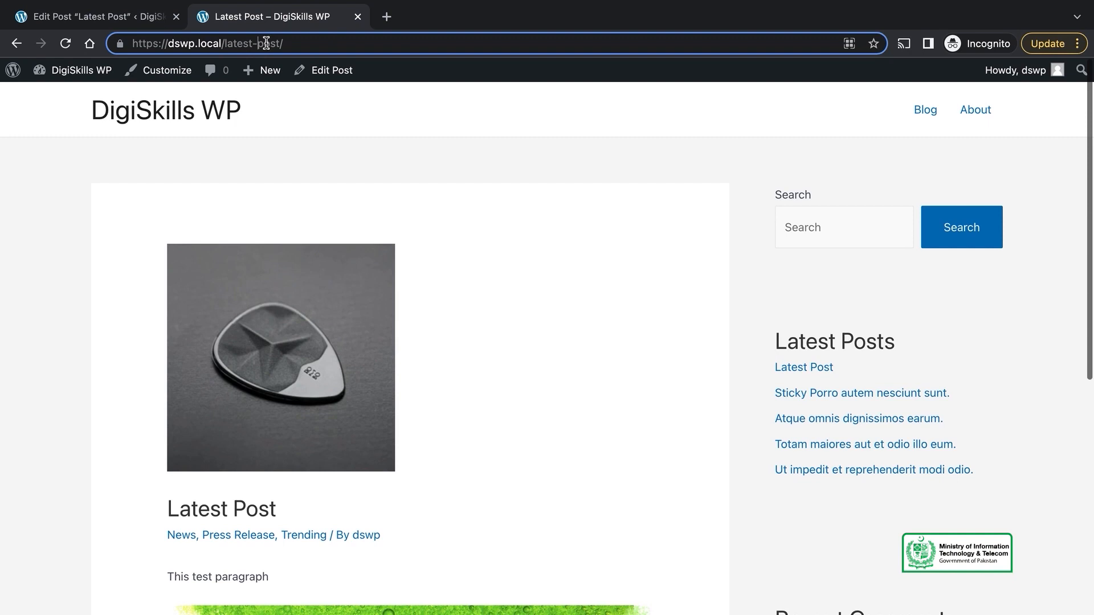
Step: Change the URL slug to 'latest-post-changed' and update the post
{"action": "left_click", "coordinate": [143, 25]}
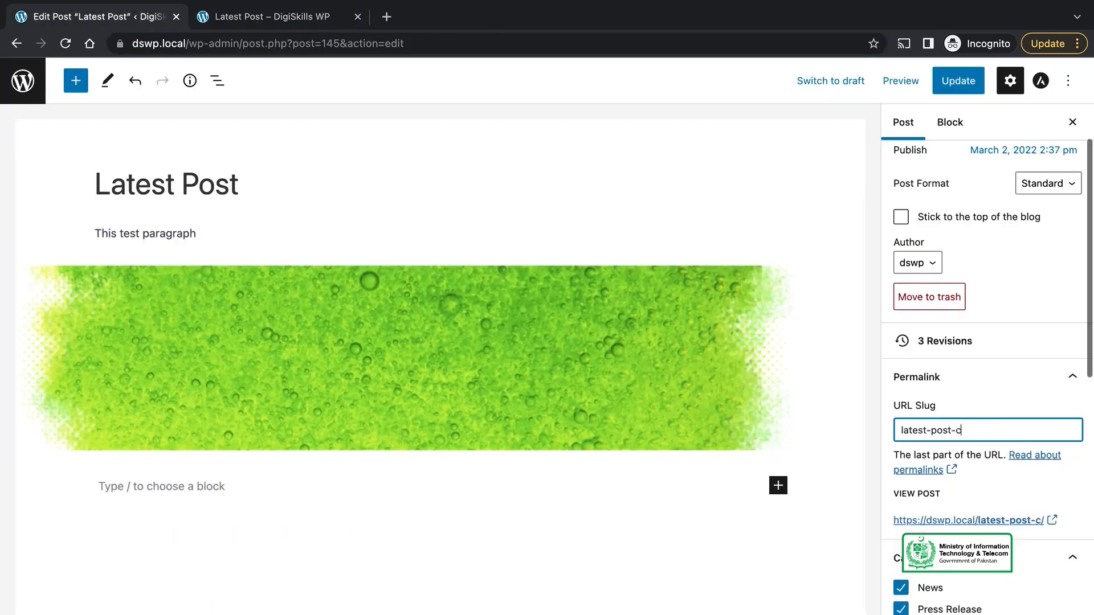
{"action": "type", "text": "nged"}
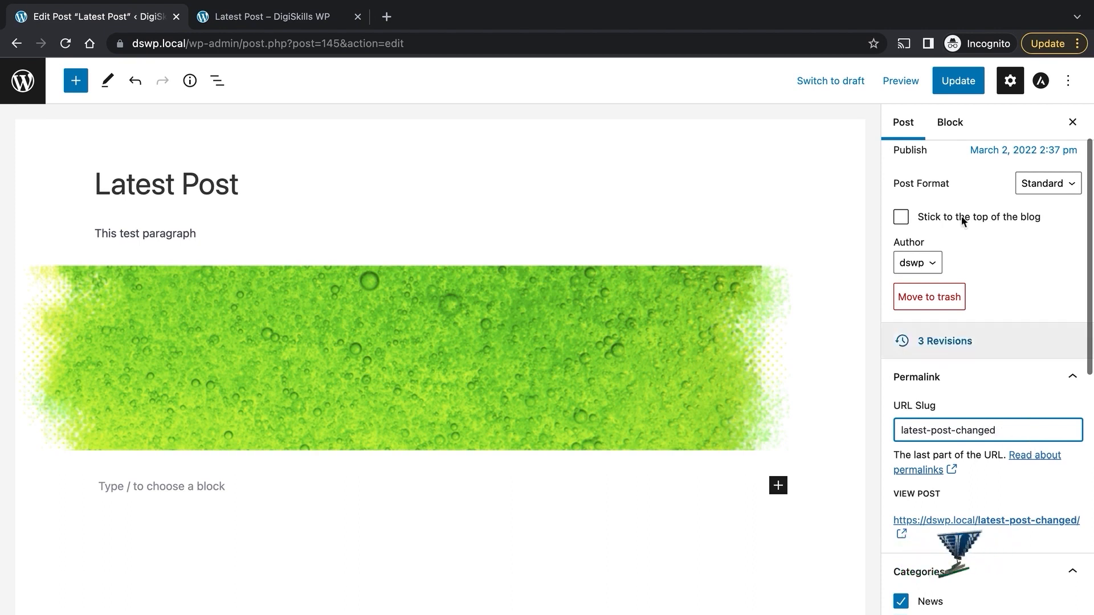
{"action": "left_click", "coordinate": [960, 86]}
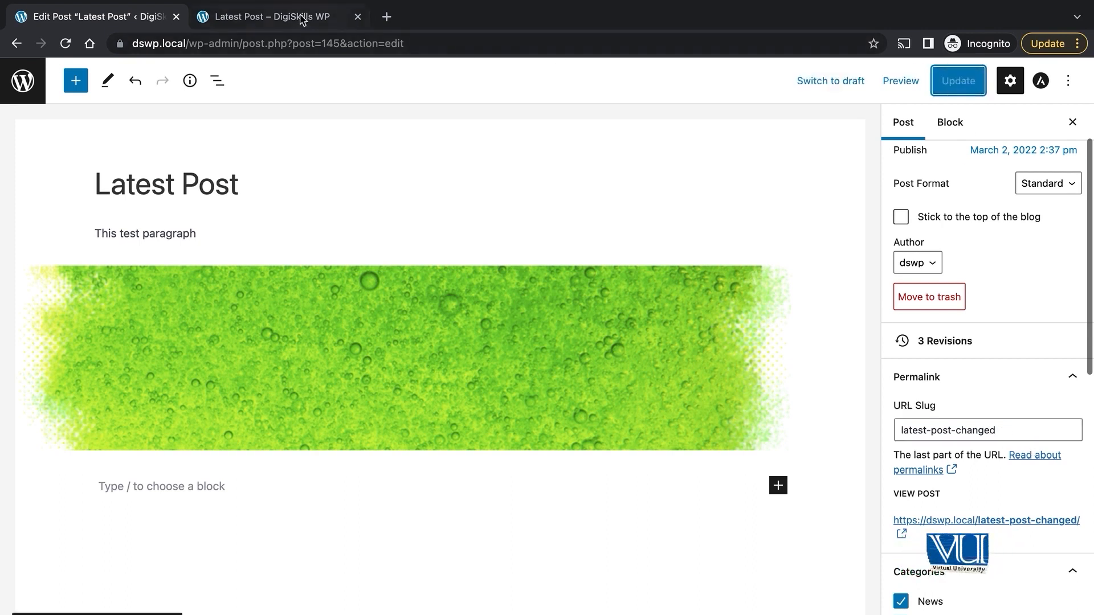
Step: Reopen Latest Post from the blog and reload it at dswp.local/latest-post-changed/
{"action": "left_click", "coordinate": [302, 20]}
{"action": "left_click", "coordinate": [923, 113]}
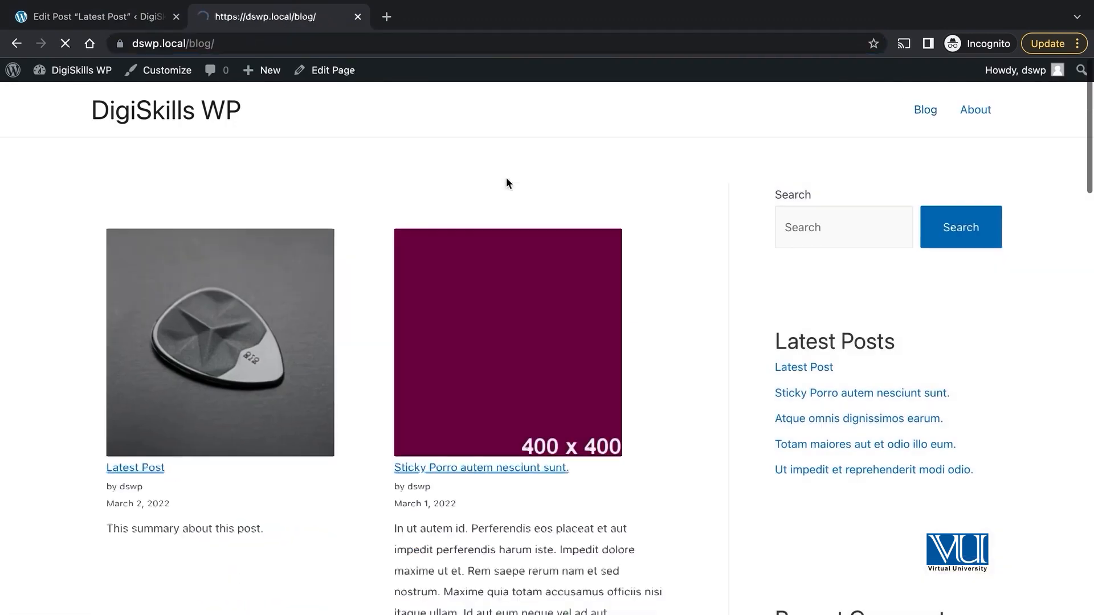
{"action": "left_click", "coordinate": [143, 466]}
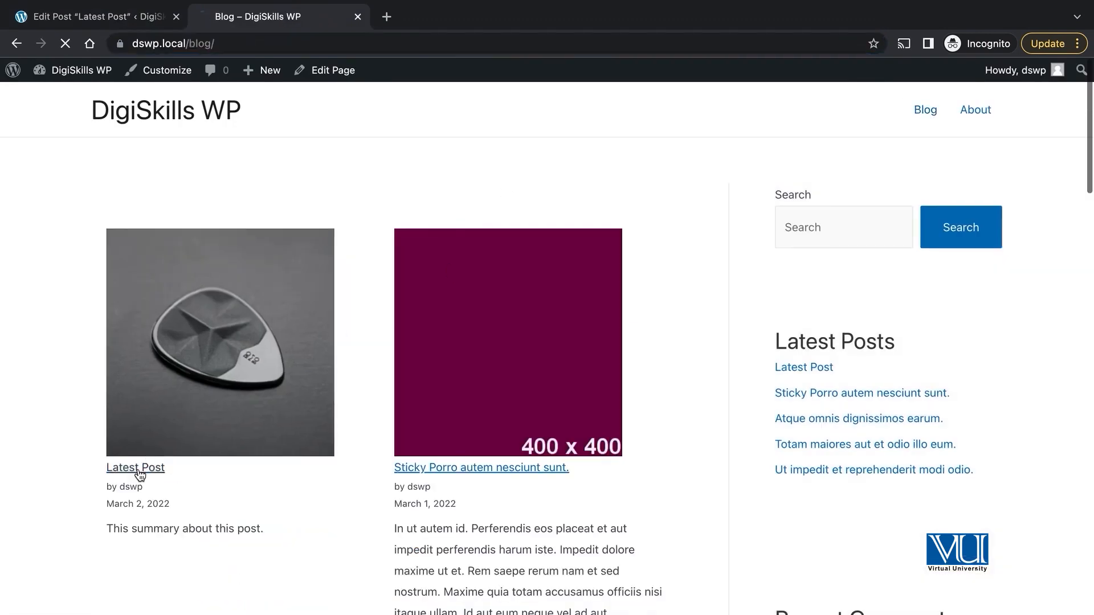
{"action": "left_click", "coordinate": [192, 44]}
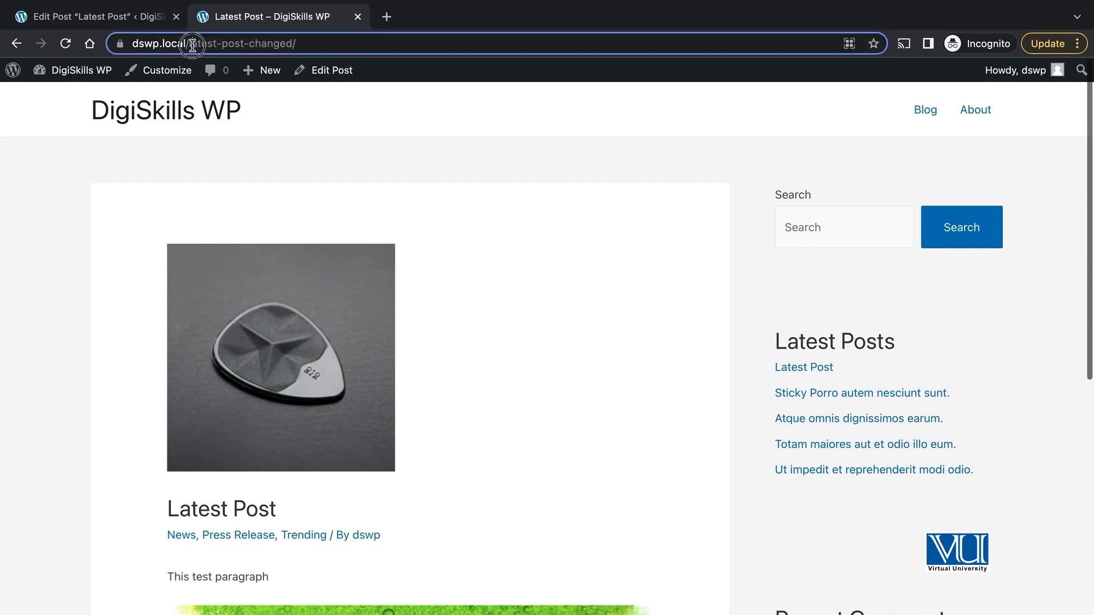
{"action": "left_click_drag", "start_coordinate": [257, 41], "coordinate": [261, 42]}
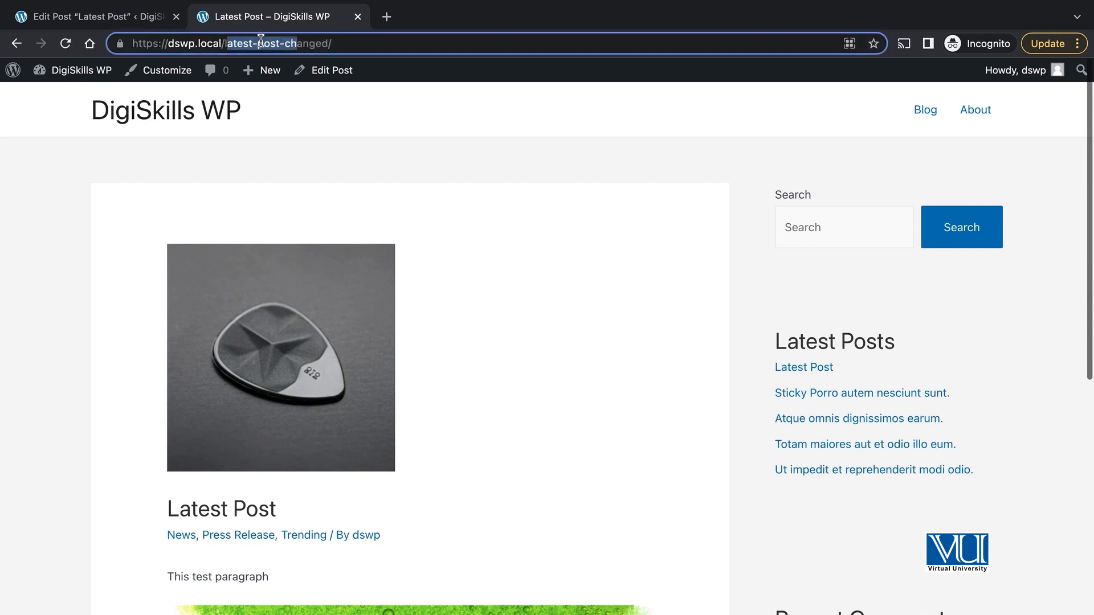
{"action": "left_click", "coordinate": [309, 44]}
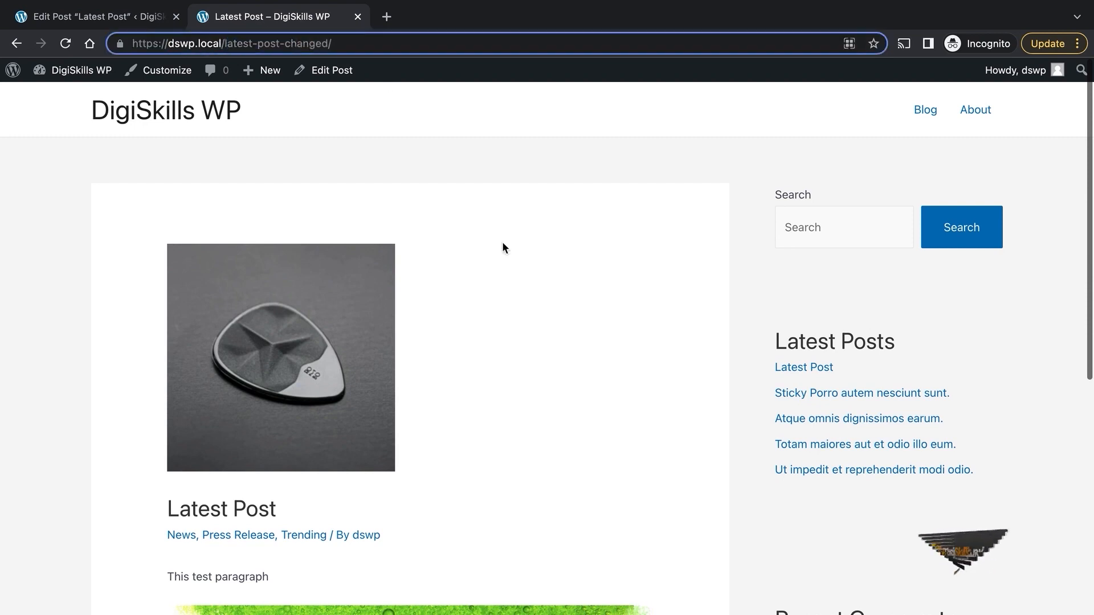
{"action": "key", "text": "Return"}
Step: Browse the home page and blog listing, then return to editing the post title
{"action": "left_click", "coordinate": [191, 114]}
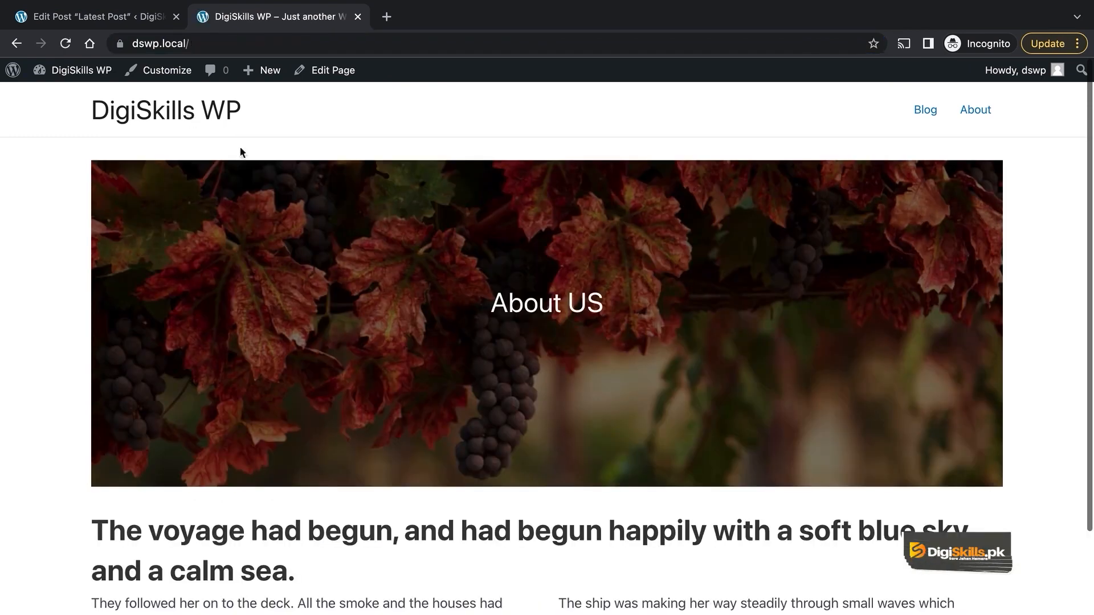
{"action": "left_click", "coordinate": [925, 109]}
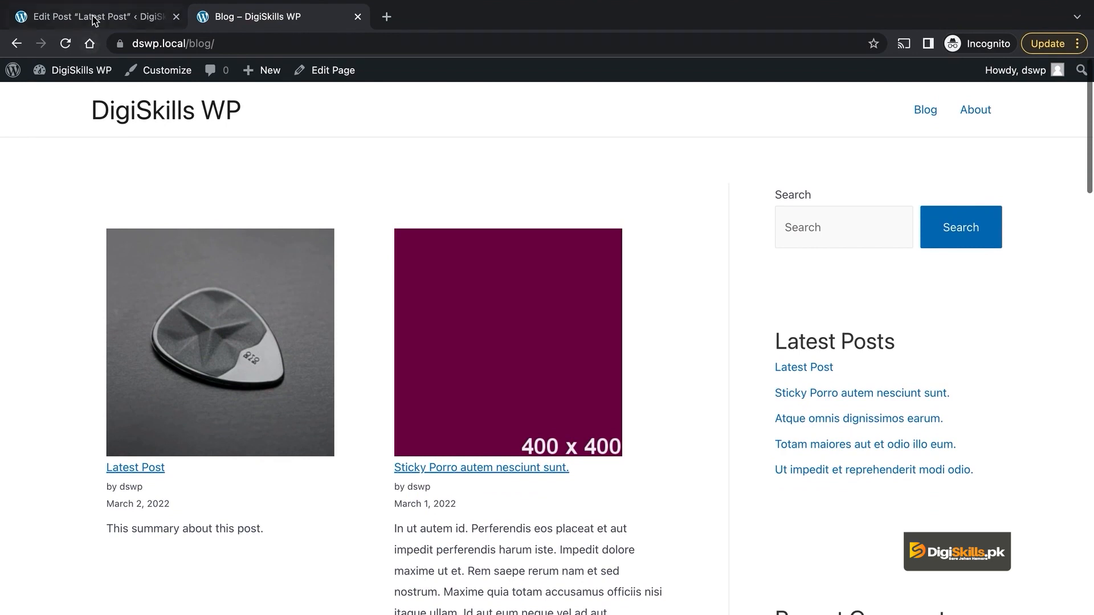
{"action": "left_click", "coordinate": [94, 20]}
{"action": "left_click", "coordinate": [241, 182]}
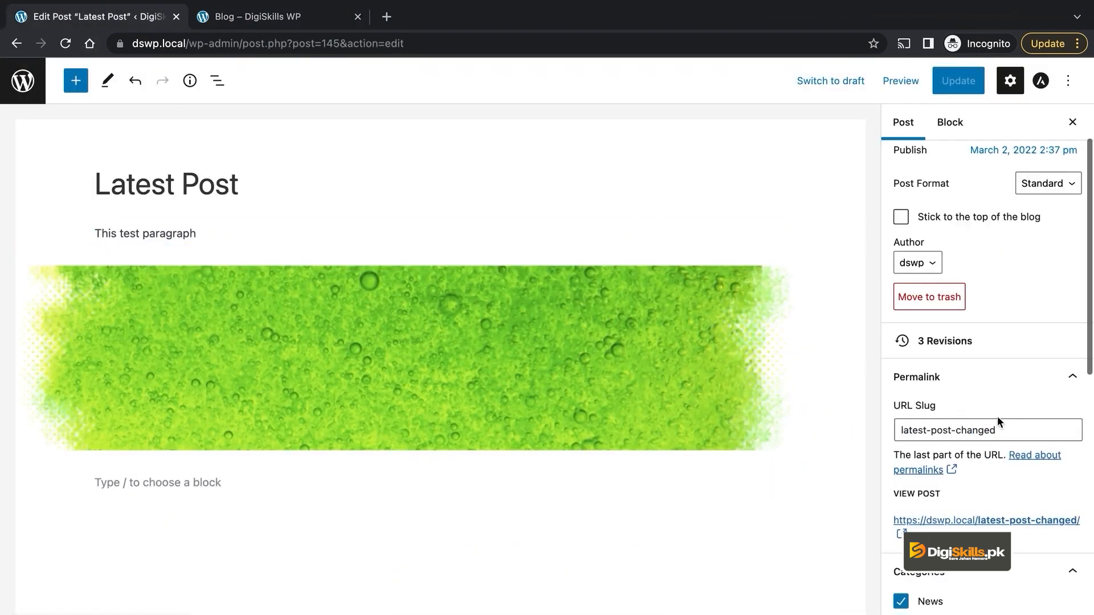
Step: Keep Latest Post's format as Standard in the Post Format dropdown
{"action": "left_click", "coordinate": [1024, 429]}
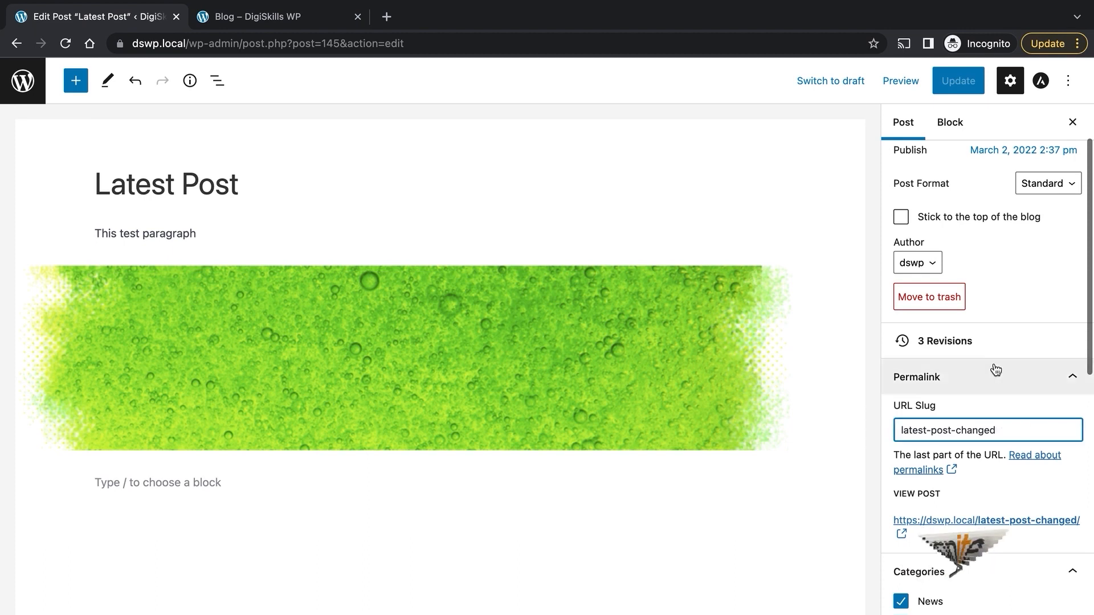
{"action": "scroll", "coordinate": [994, 369], "scroll_direction": "down", "scroll_amount": 1}
{"action": "scroll", "coordinate": [994, 369], "scroll_direction": "up", "scroll_amount": 3}
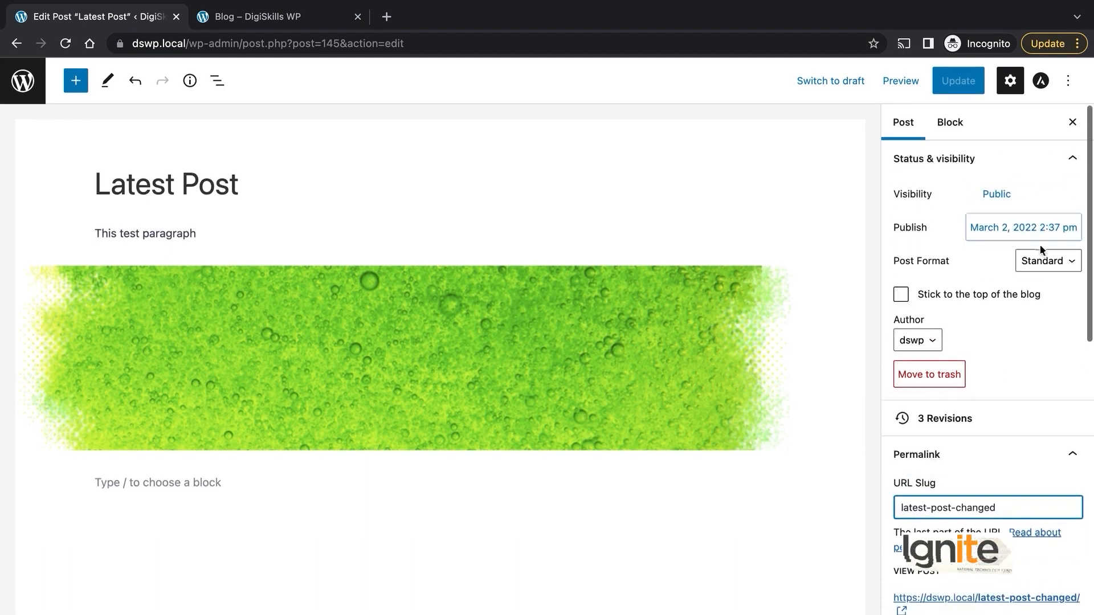
{"action": "left_click", "coordinate": [1047, 261]}
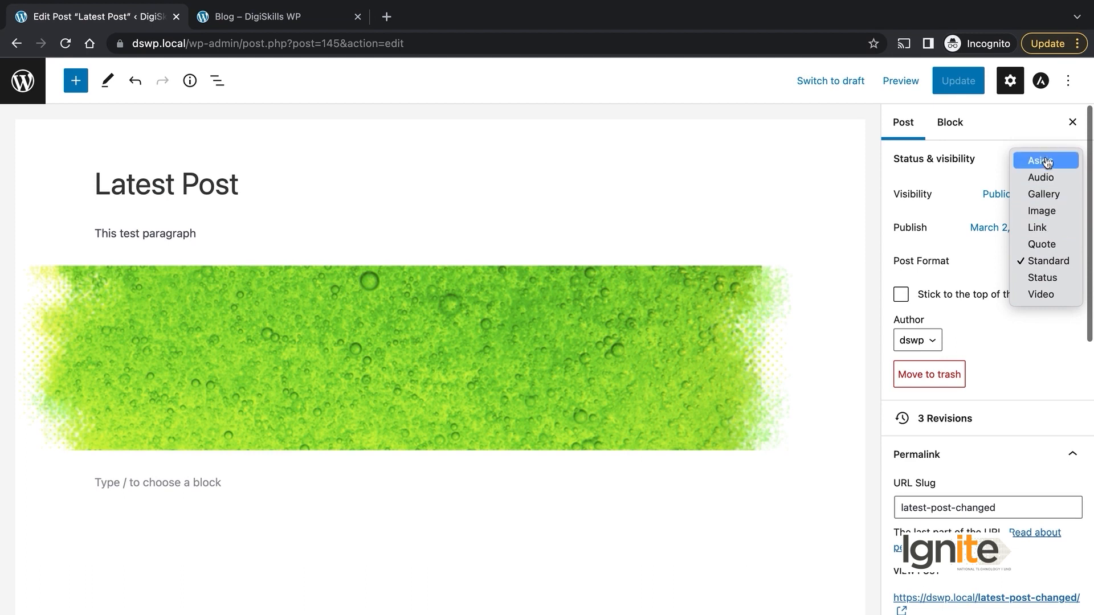
{"action": "left_click", "coordinate": [1051, 263]}
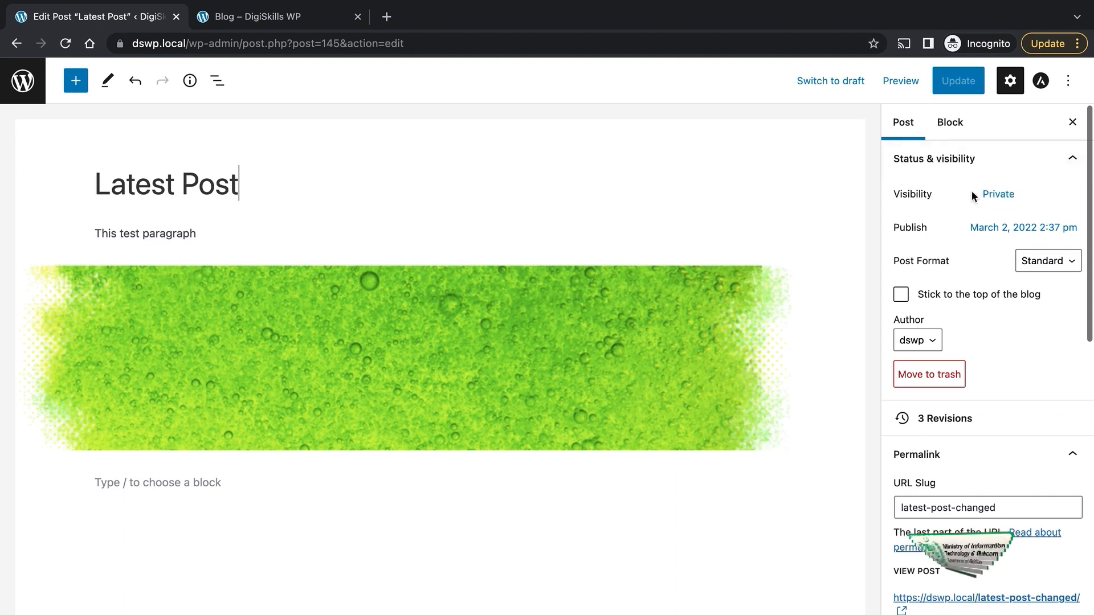
Step: Try Public and Private visibility, then set Password Protected with a chosen password
{"action": "left_click", "coordinate": [998, 194]}
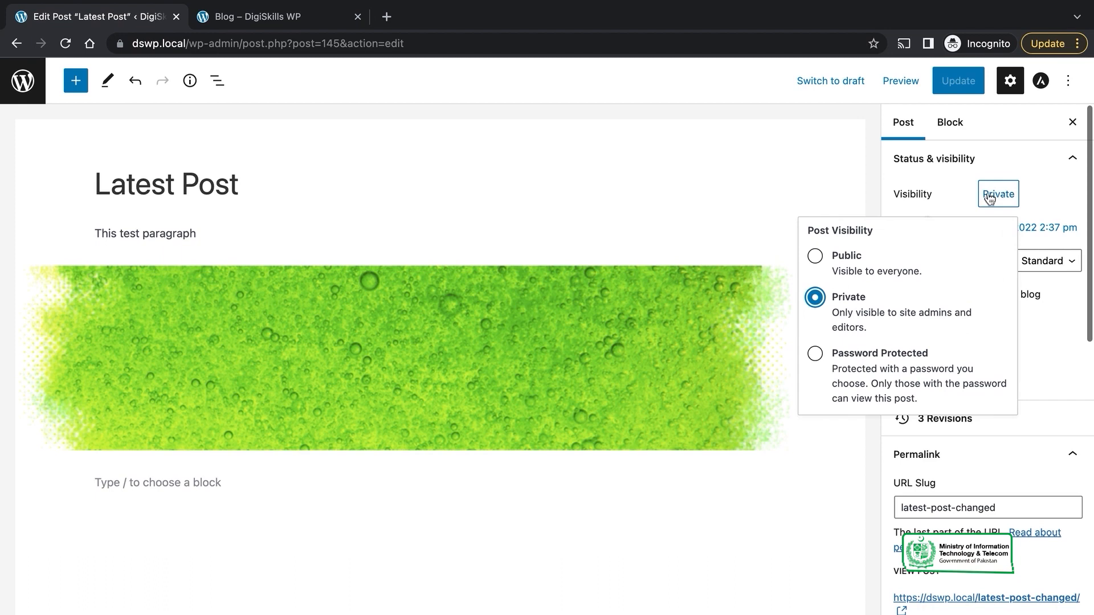
{"action": "left_click", "coordinate": [815, 257]}
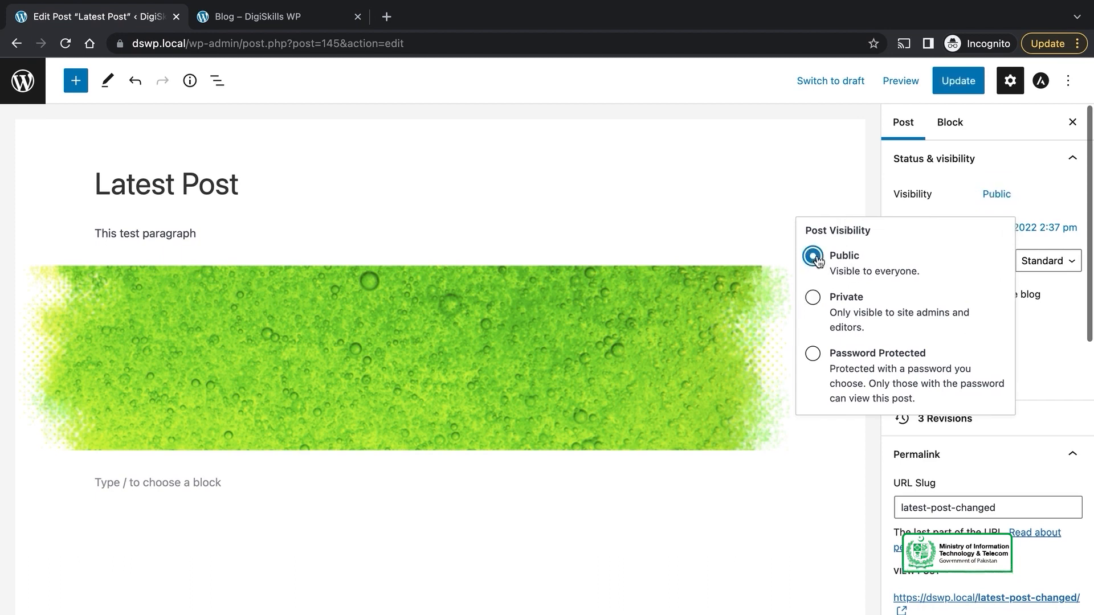
{"action": "left_click", "coordinate": [833, 306]}
{"action": "left_click", "coordinate": [689, 130]}
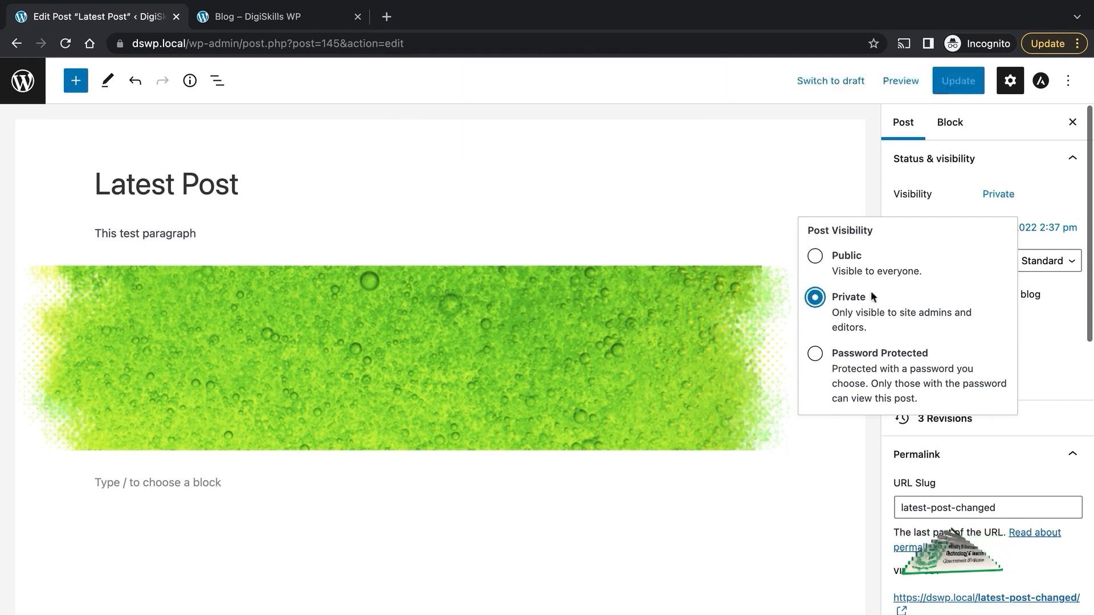
{"action": "left_click", "coordinate": [854, 363]}
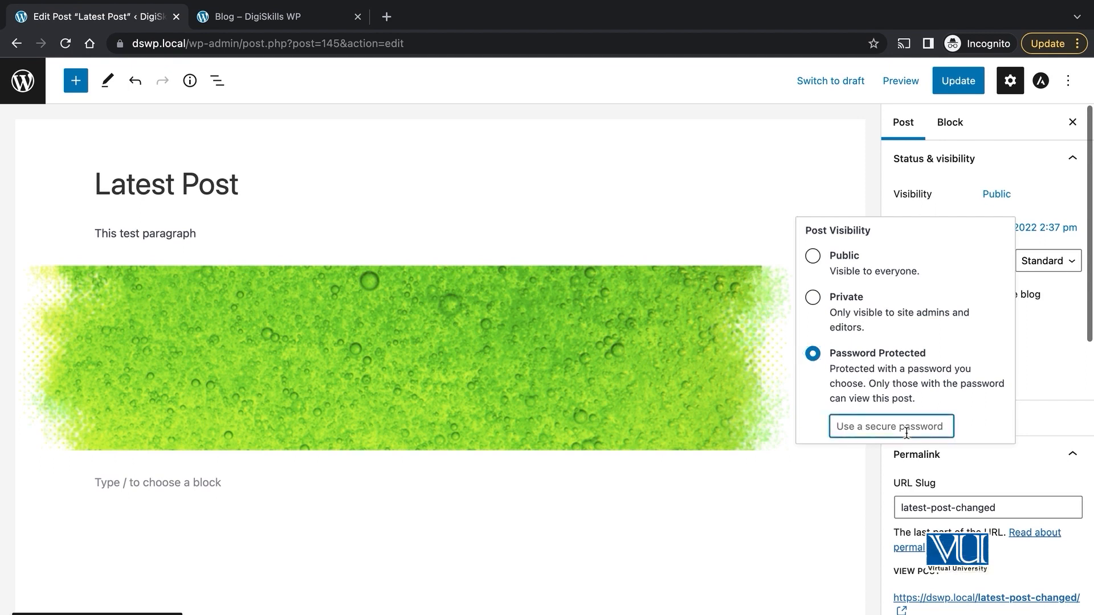
{"action": "type", "text": "test"}
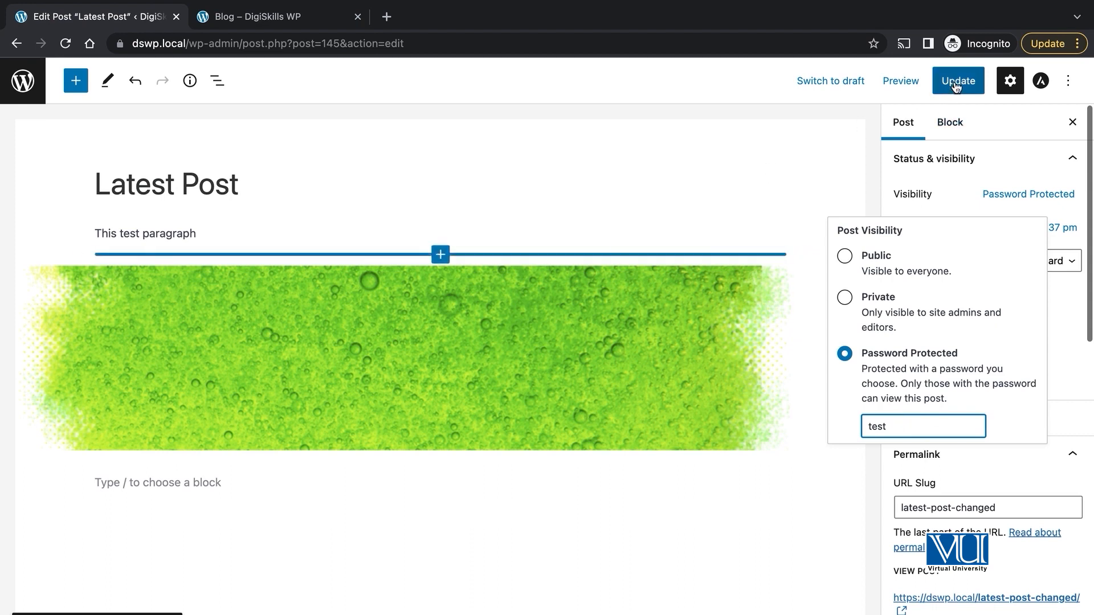
{"action": "left_click", "coordinate": [770, 156]}
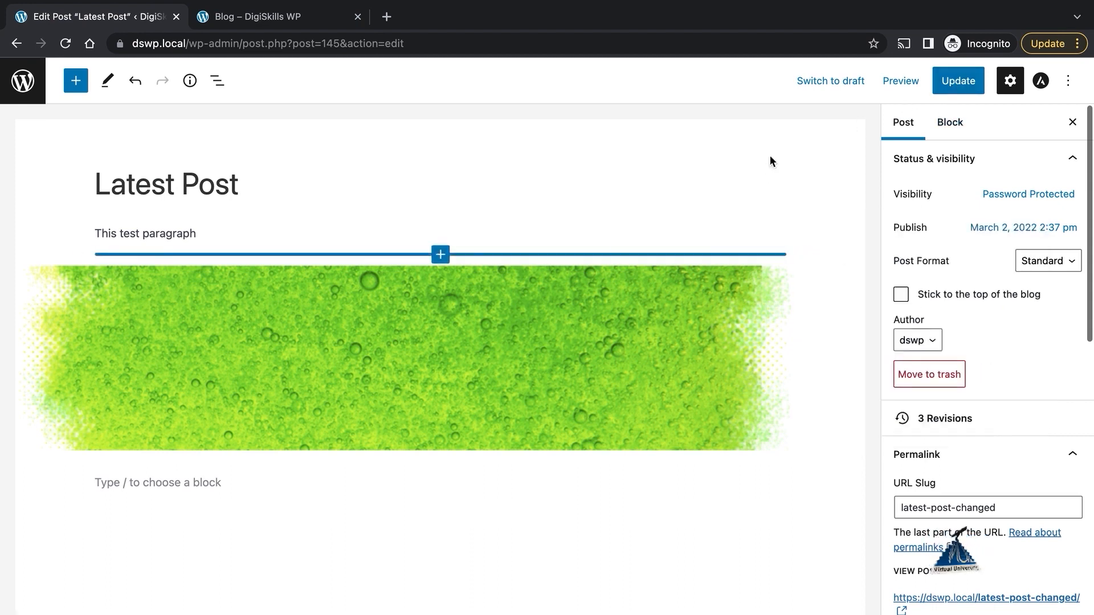